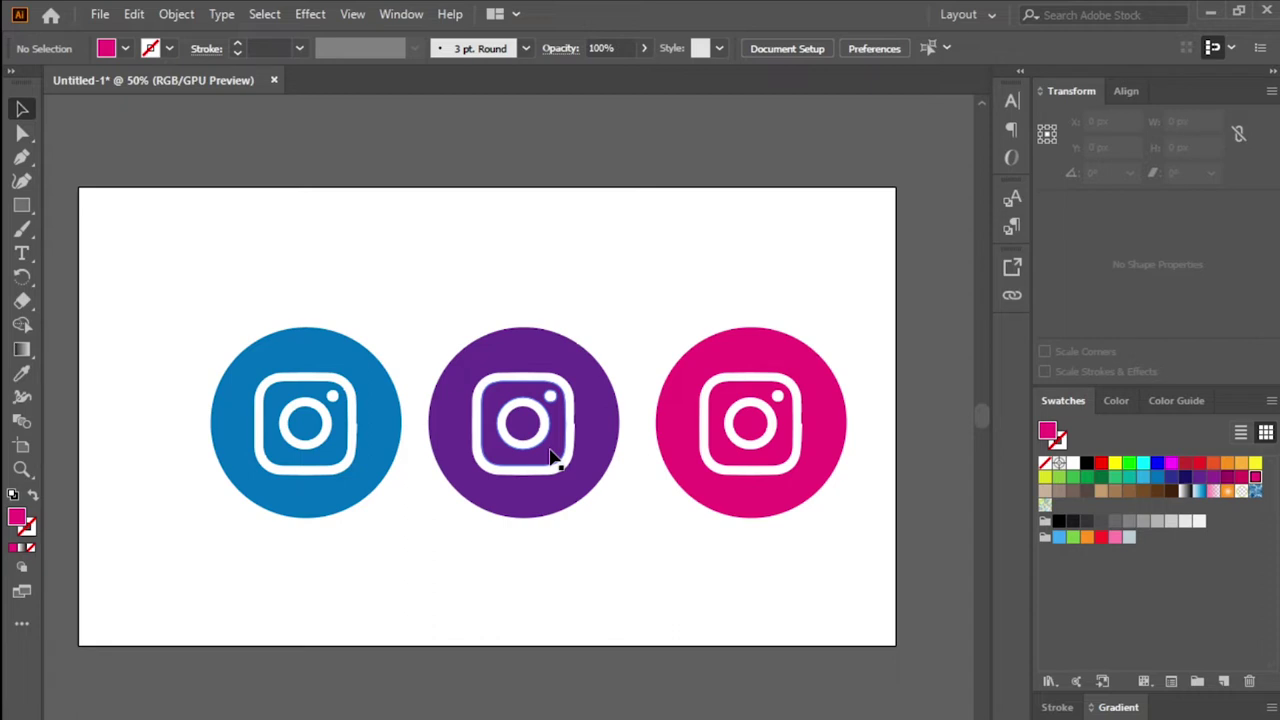
Step: Select the blue, purple and pink Instagram icons together and nudge them slightly left
left_click(333, 360)
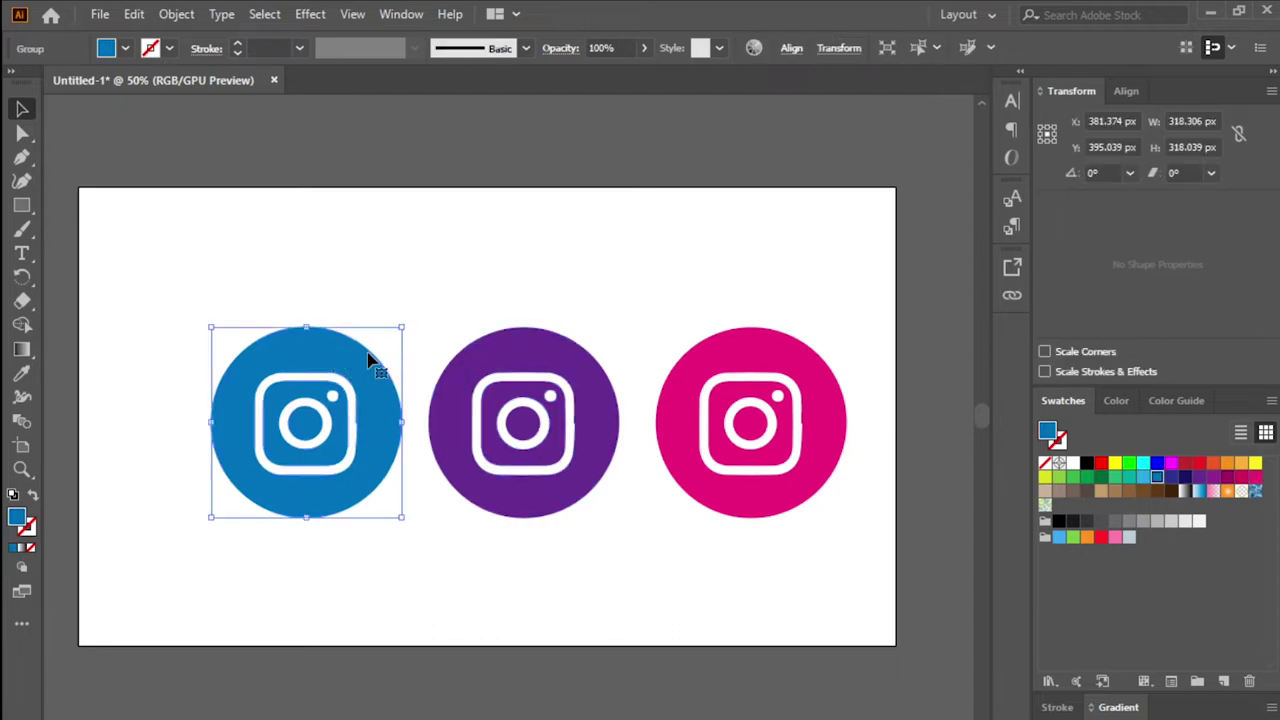
left_click(510, 360)
left_click(777, 371)
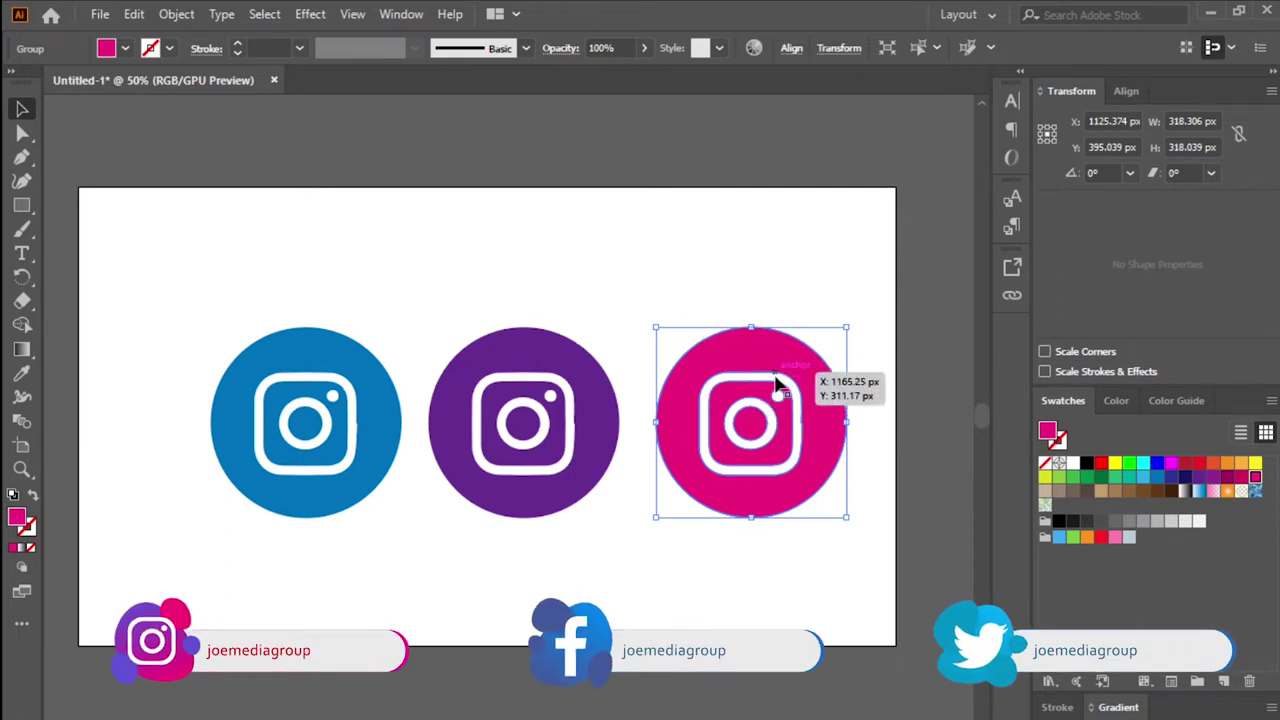
left_click(803, 229)
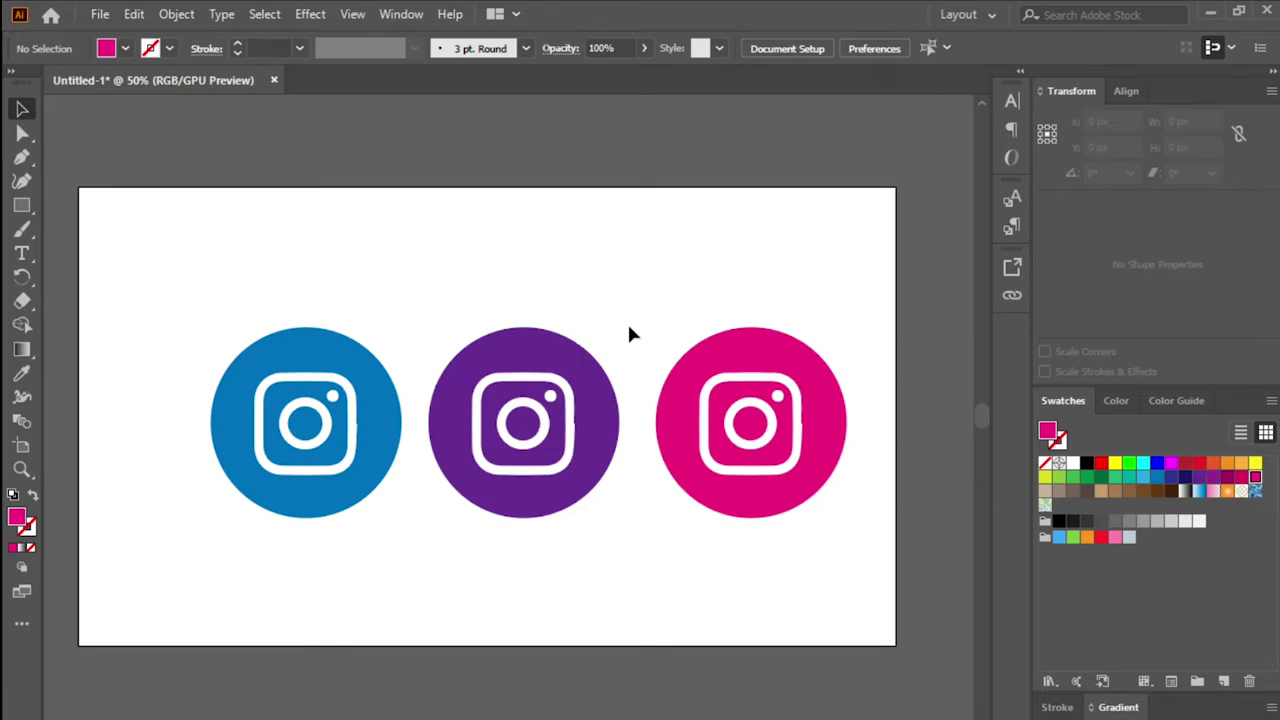
left_click_drag(222, 298, 842, 578)
left_click_drag(820, 486, 777, 457)
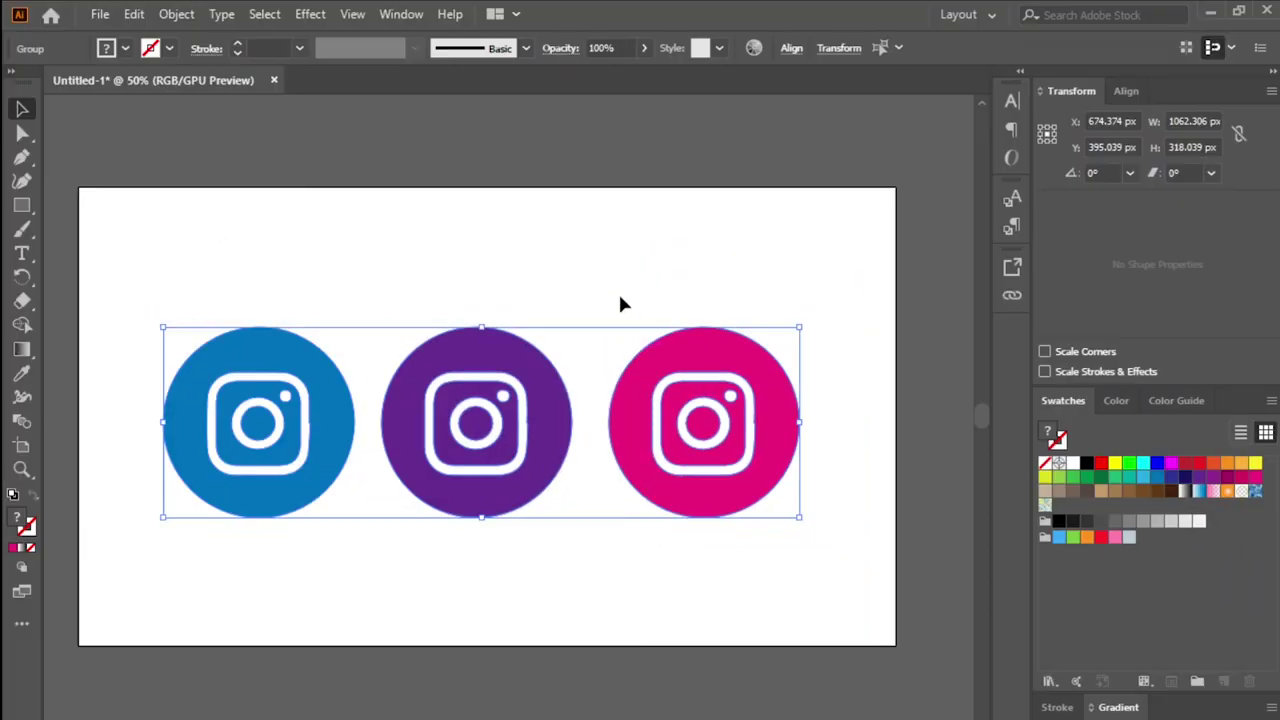
left_click(595, 227)
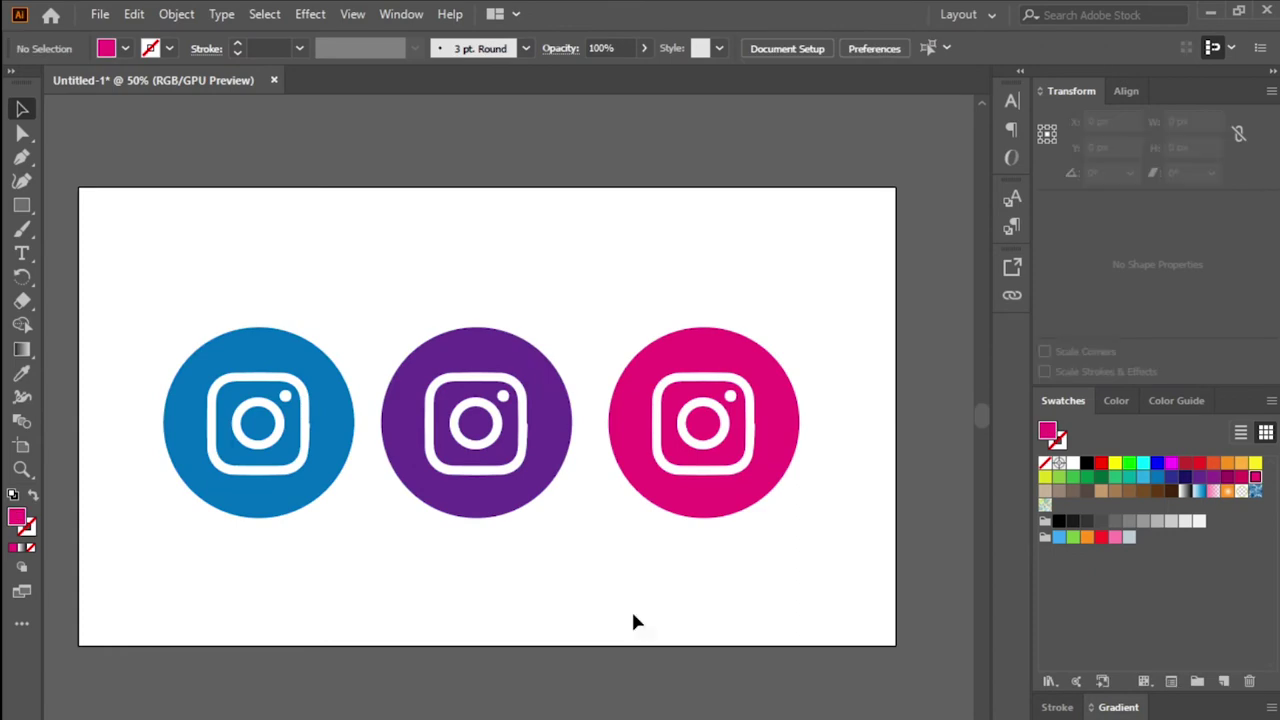
Step: Create a new blank 1366 × 768 px document, Untitled-5
left_click(94, 13)
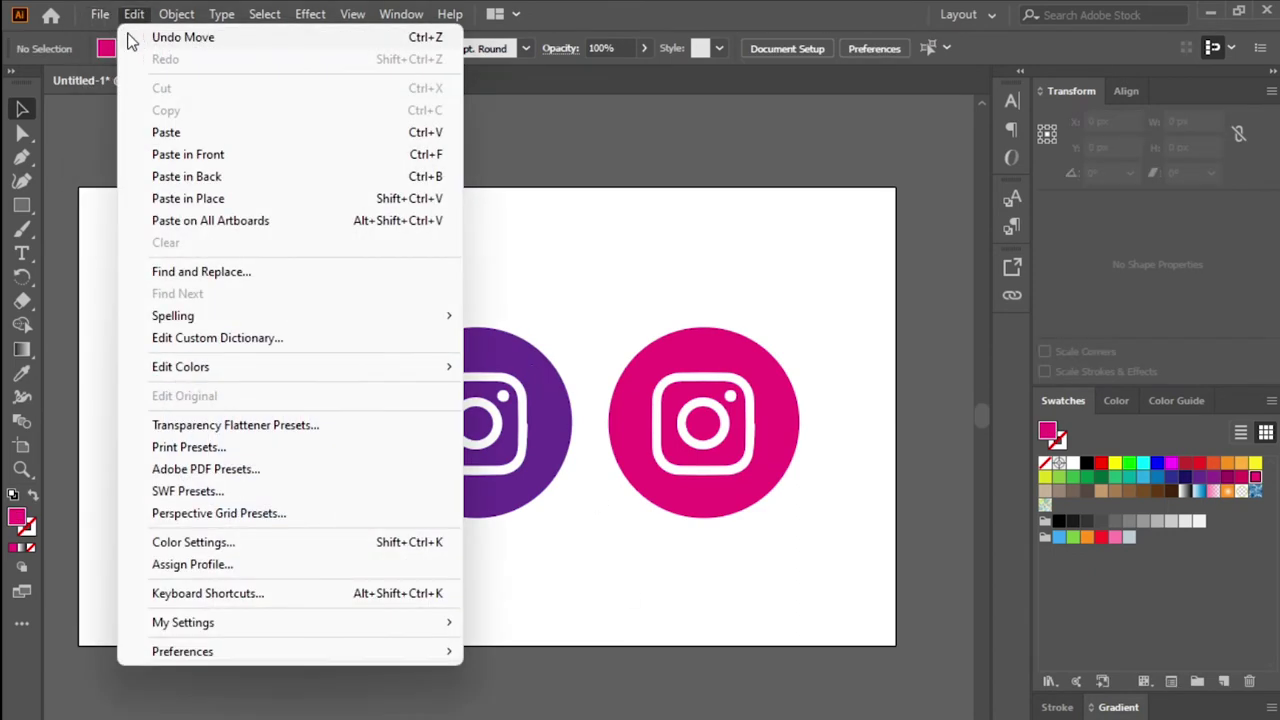
key("Escape")
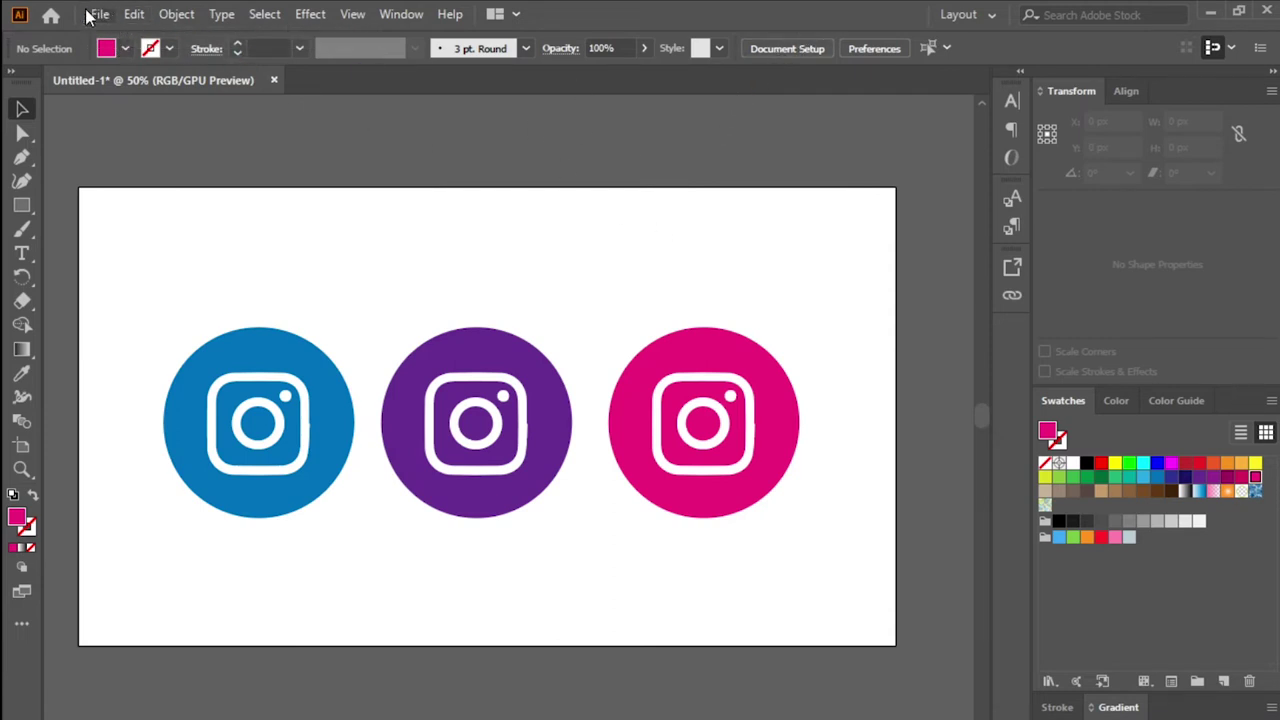
key("ctrl+n")
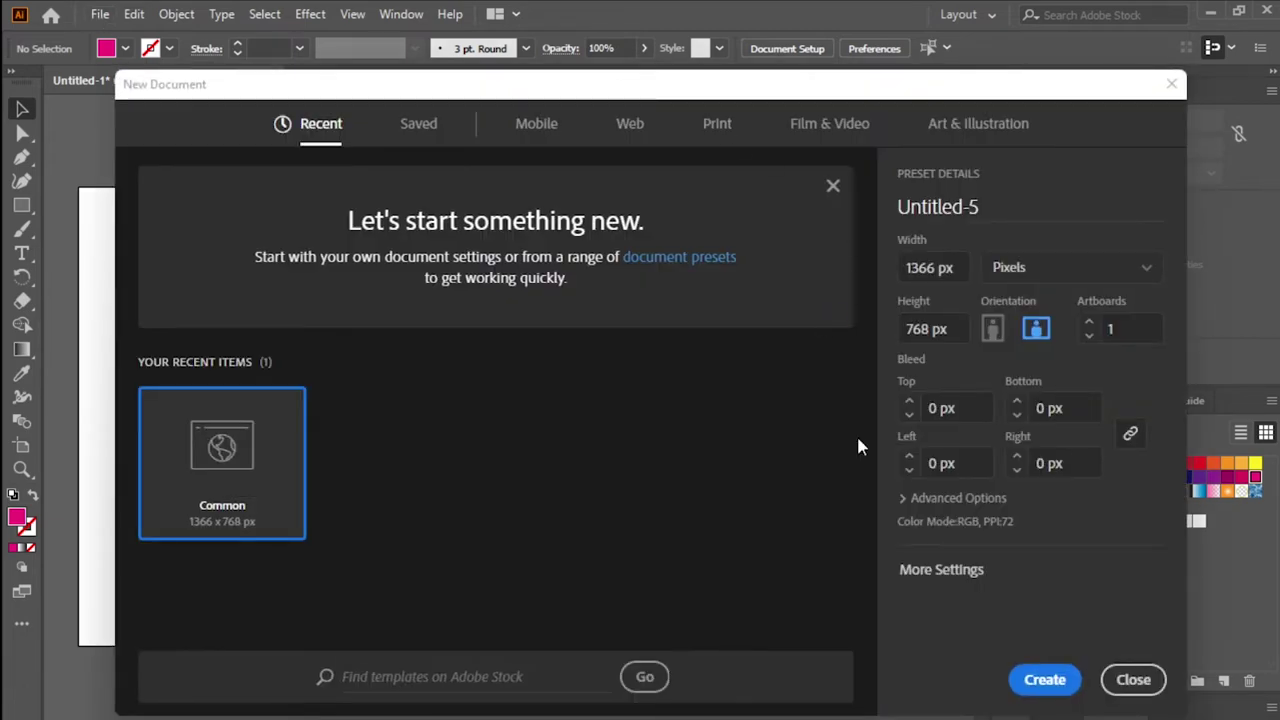
left_click(1045, 678)
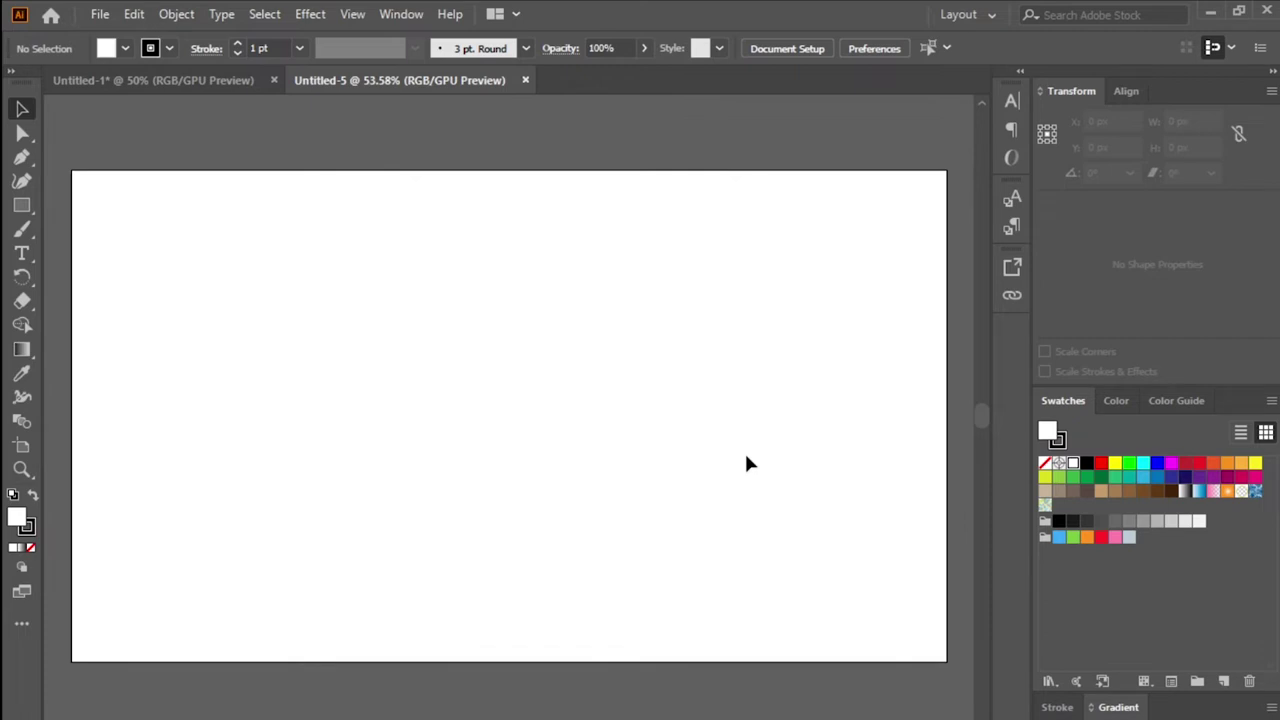
Step: Place download.png from Downloads on the artboard centre, 487.5 px square
left_click(100, 16)
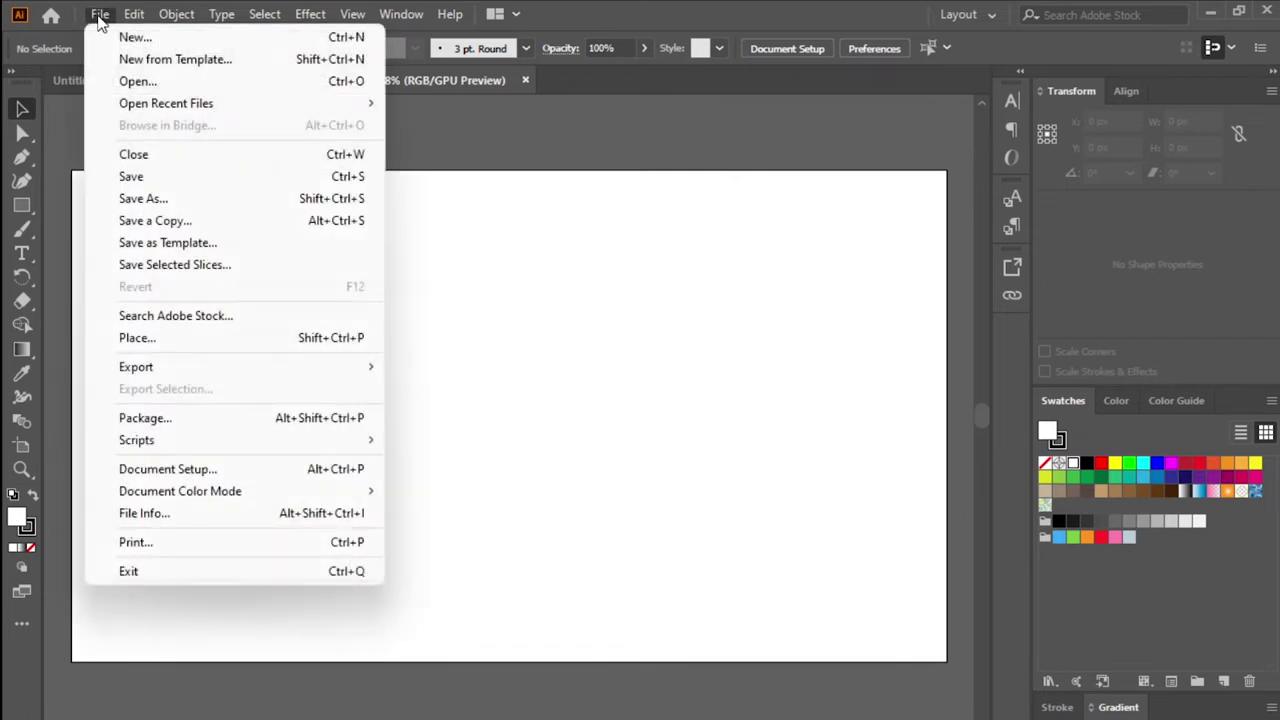
left_click(194, 337)
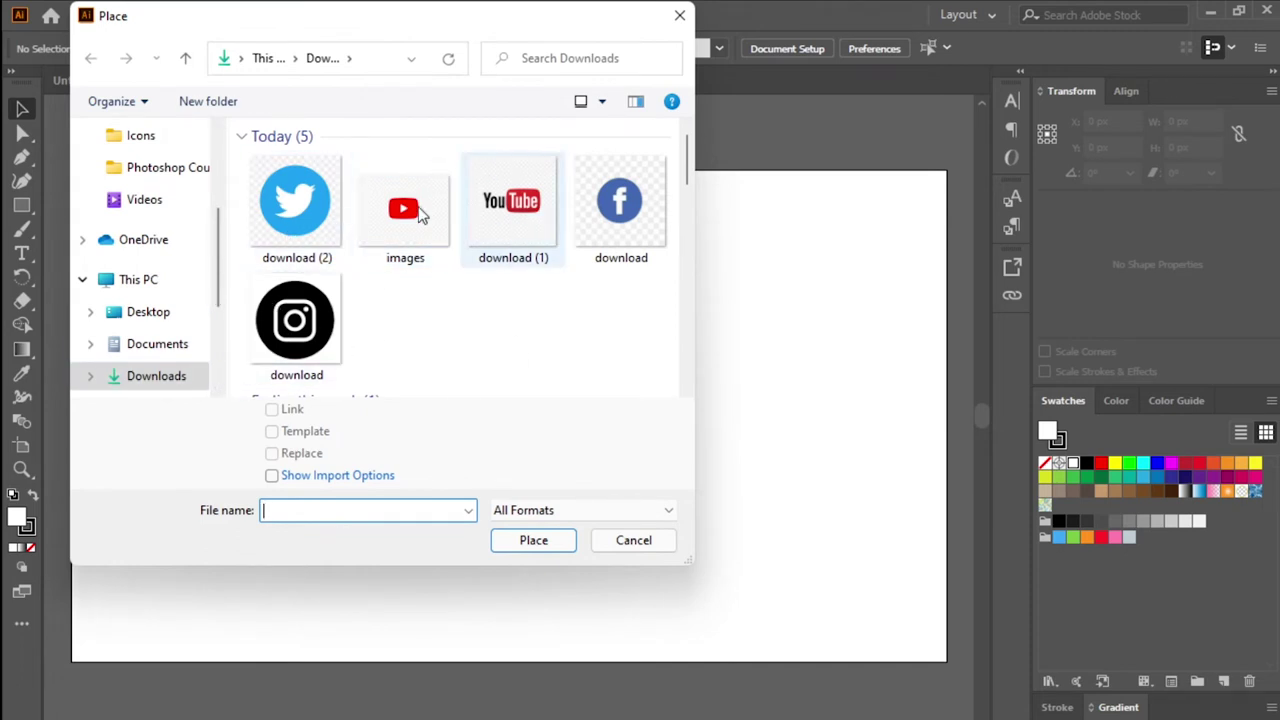
left_click(291, 338)
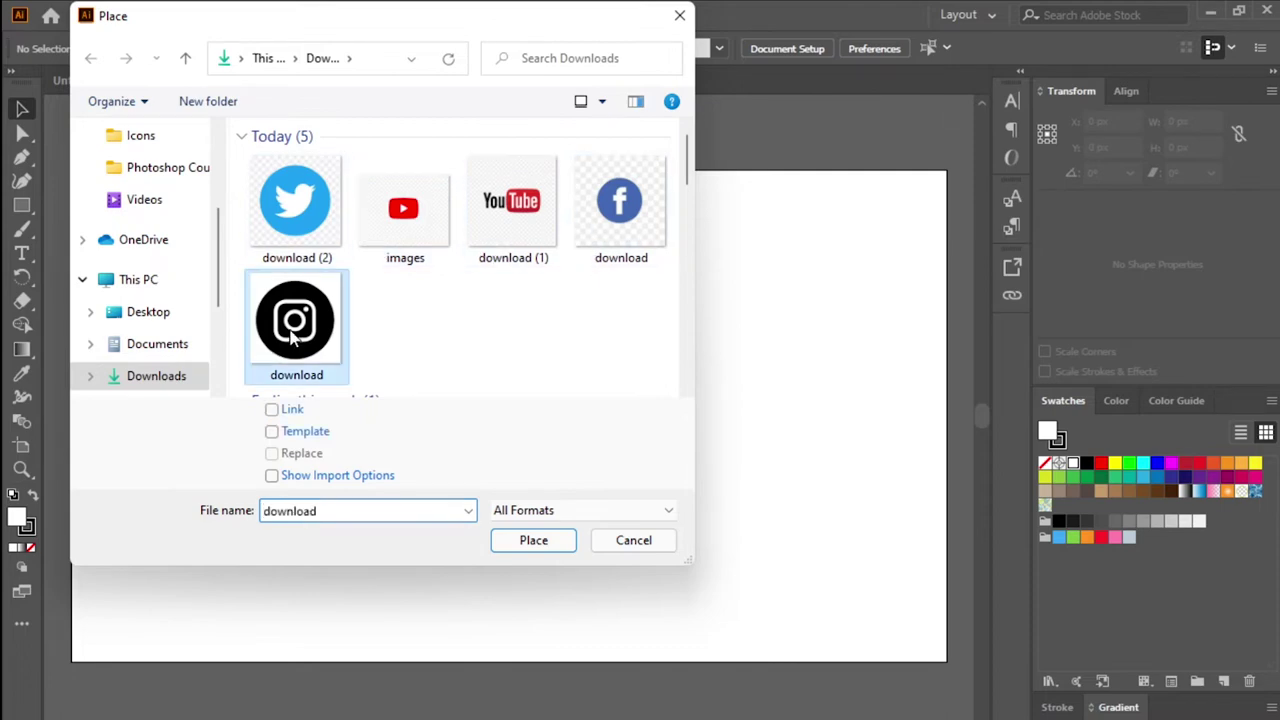
left_click(546, 551)
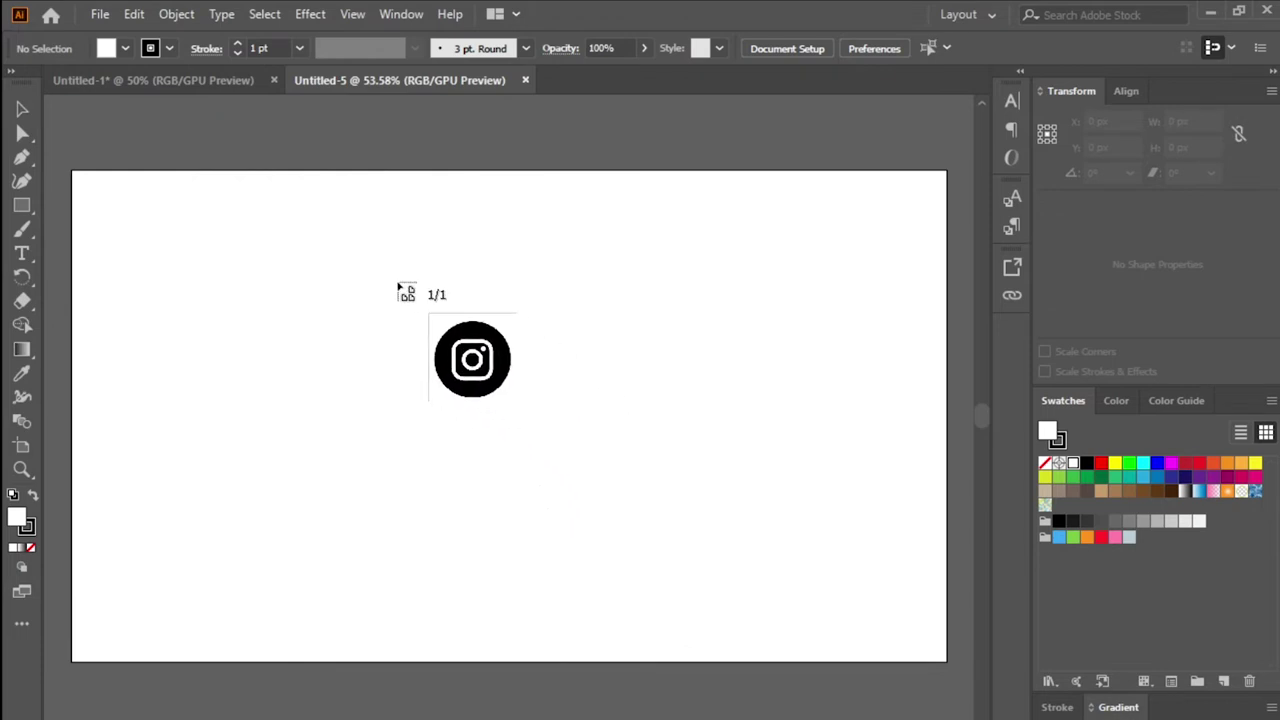
left_click_drag(396, 278, 709, 589)
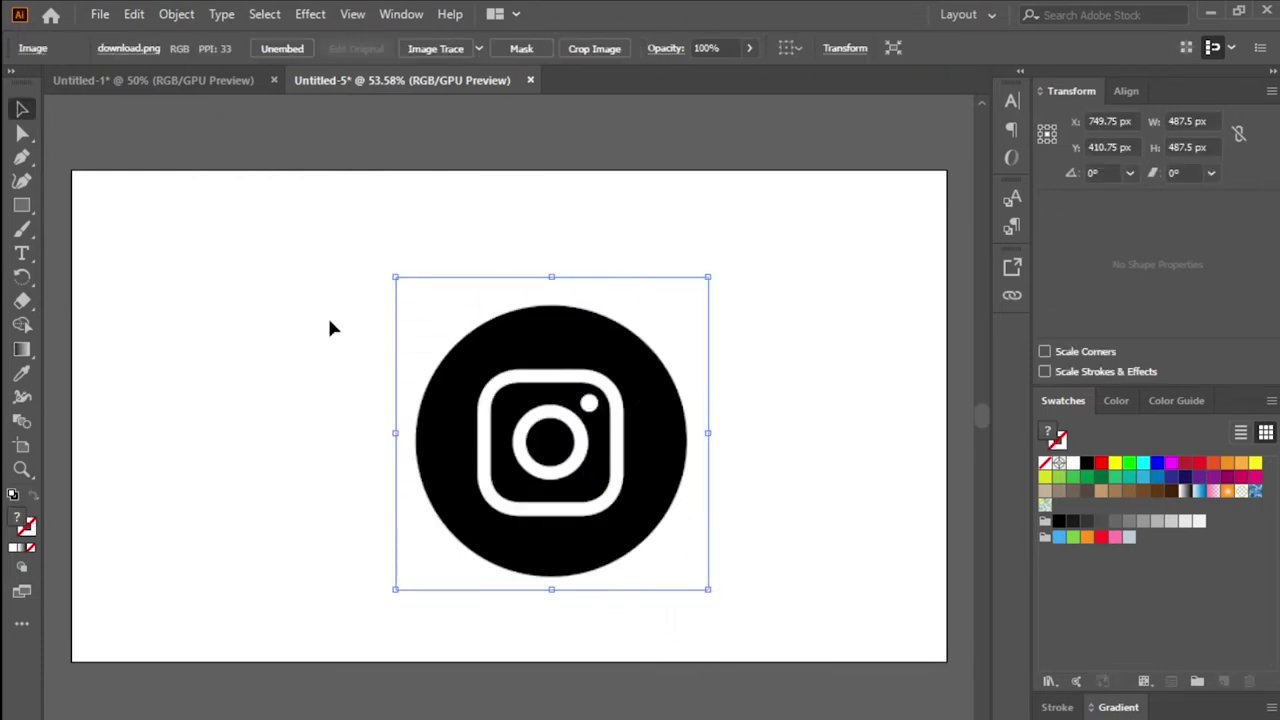
Step: Draw a grey-filled rectangle covering the whole artboard
left_click(22, 206)
mouse_move(72, 173)
left_mouse_down()
mouse_move(862, 596)
mouse_move(947, 663)
left_mouse_up()
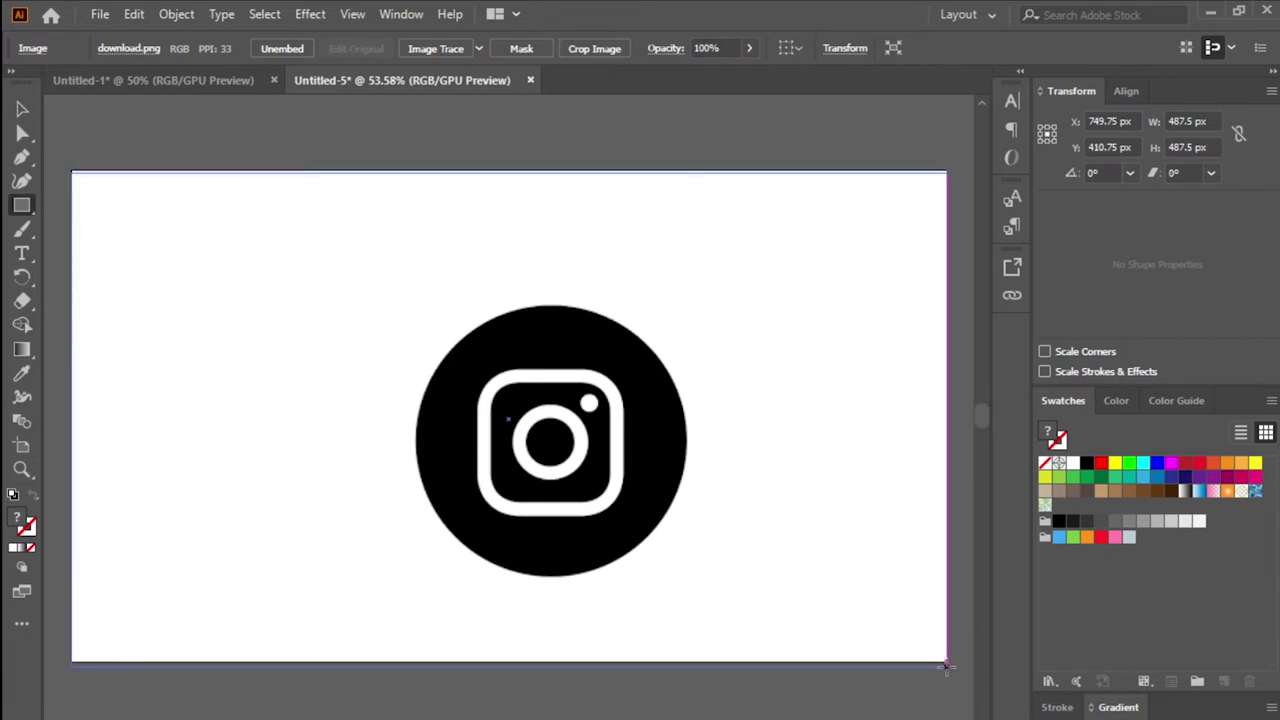
left_click(124, 50)
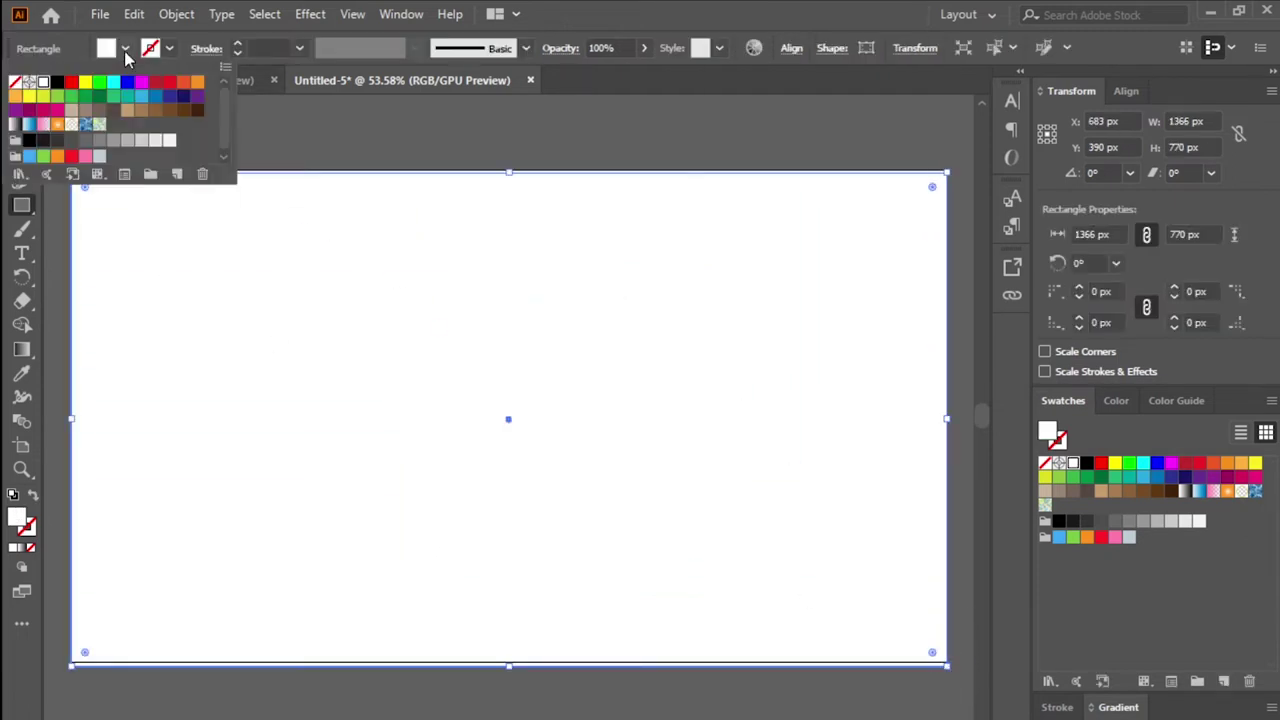
left_click(116, 141)
left_click(311, 261)
Step: Send the grey rectangle to the back and centre the Instagram image at X 671.75, Y 389.75
key("v")
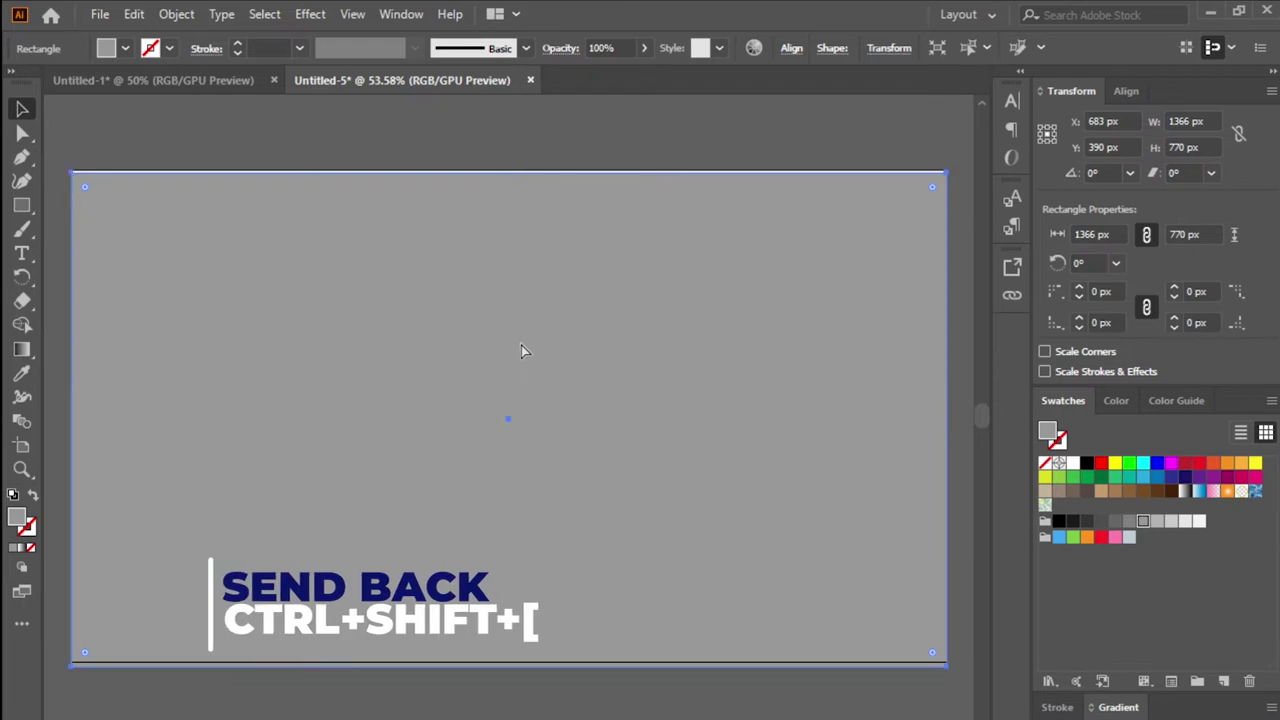
key("ctrl+shift+bracketleft")
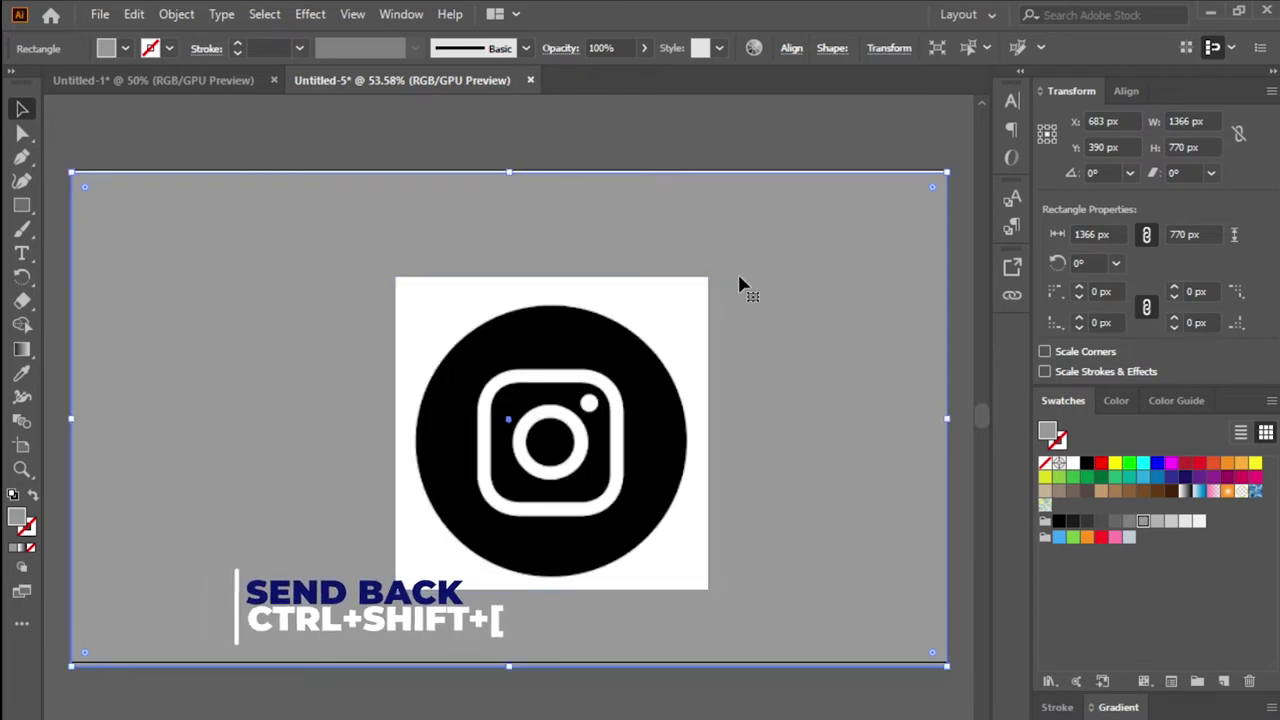
left_click_drag(600, 354, 556, 340)
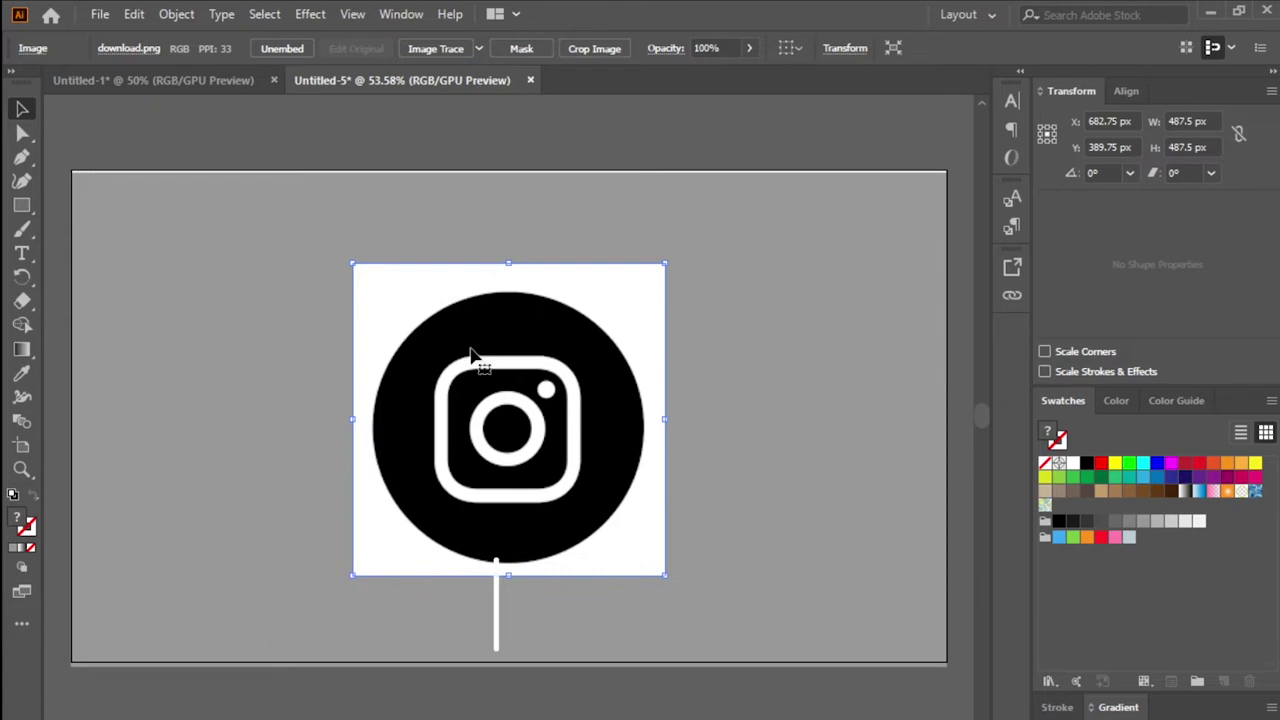
left_click_drag(530, 384, 543, 350)
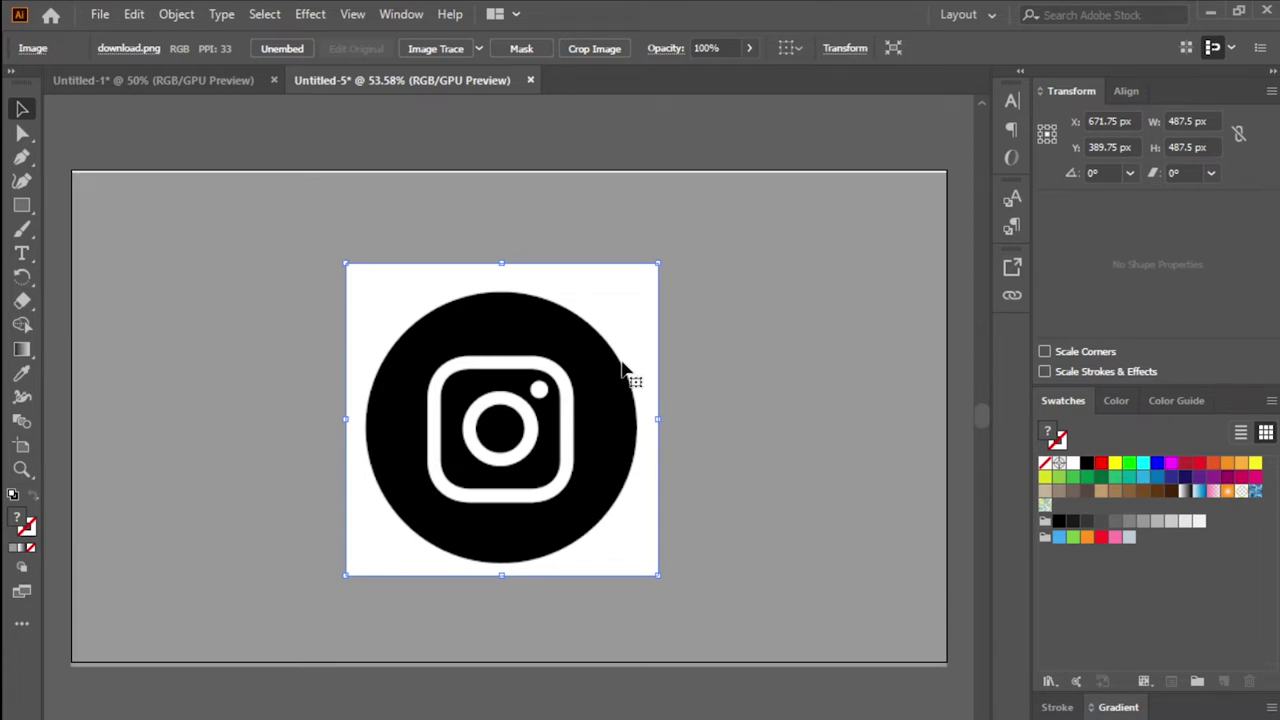
Step: Image Trace the placed Instagram image and expand it into vector paths
left_click(697, 238)
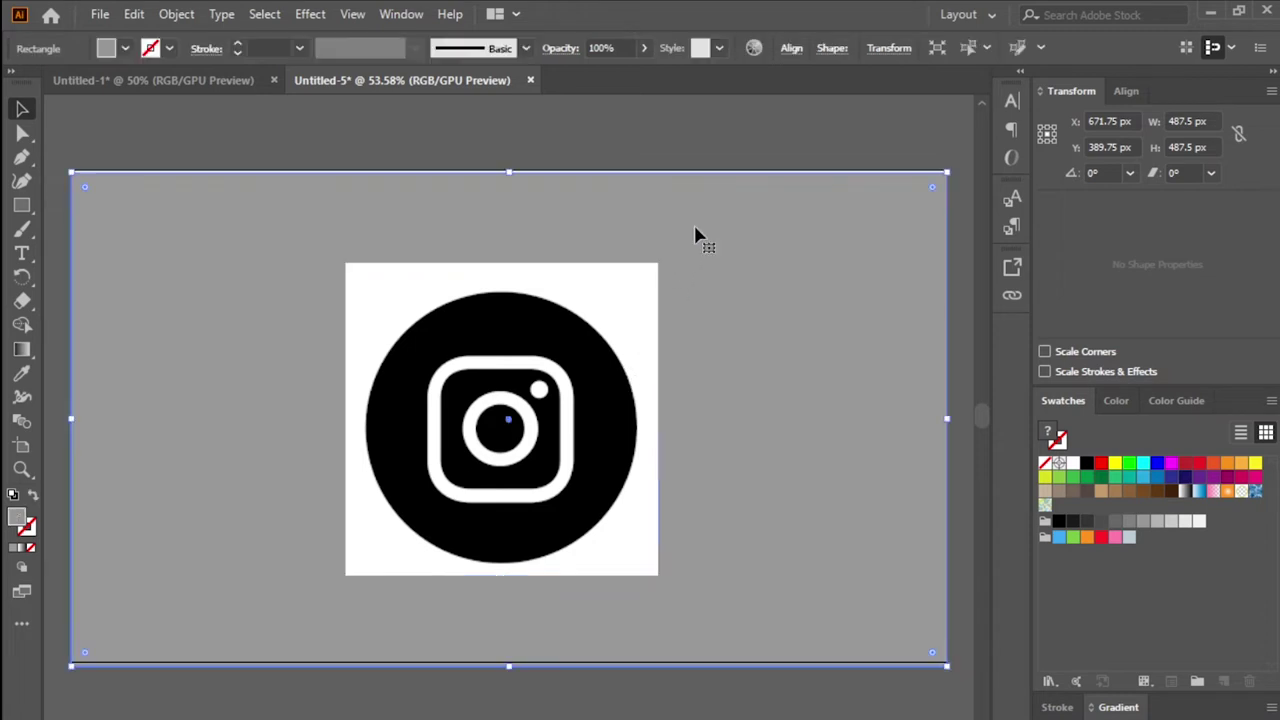
key("ctrl+2")
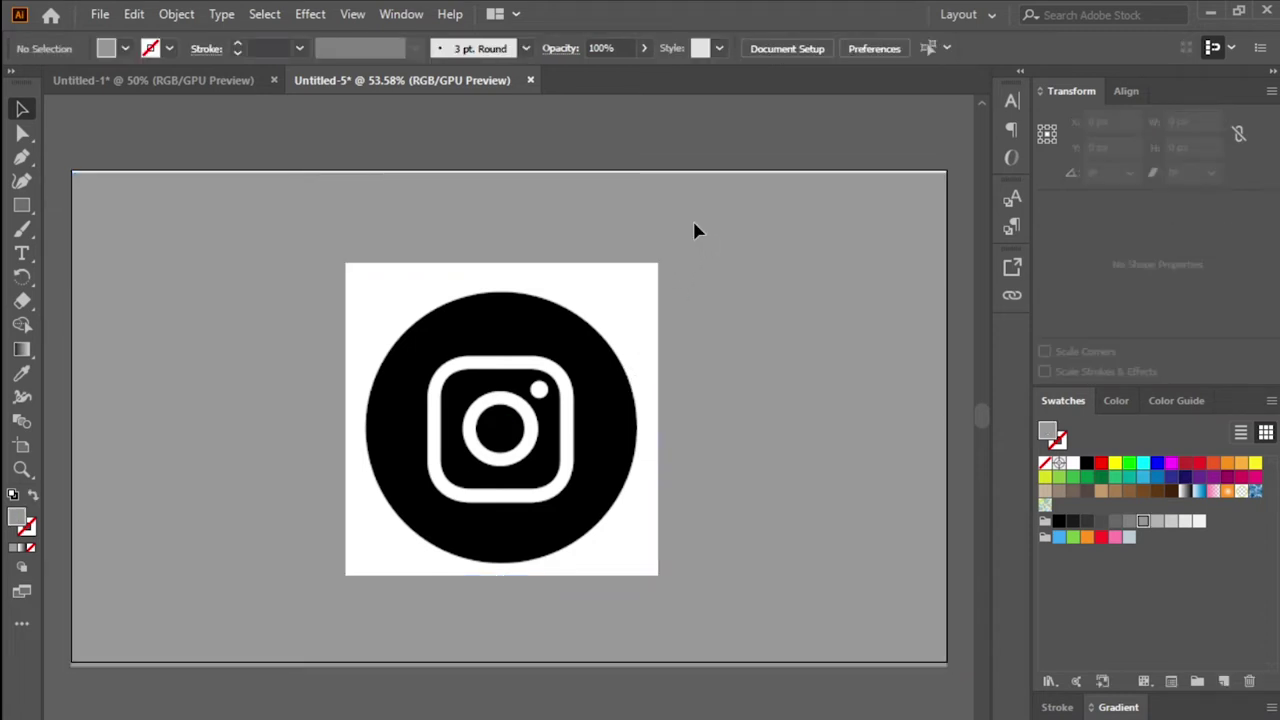
left_click(502, 375)
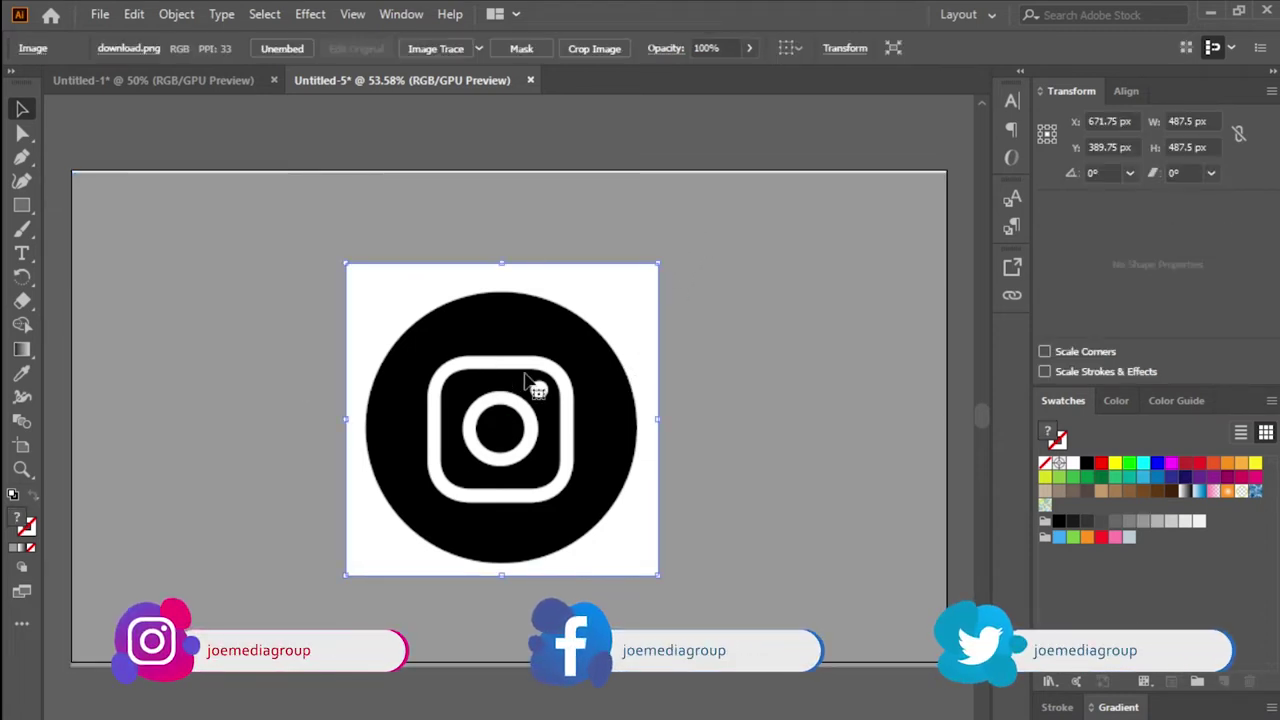
left_click(431, 48)
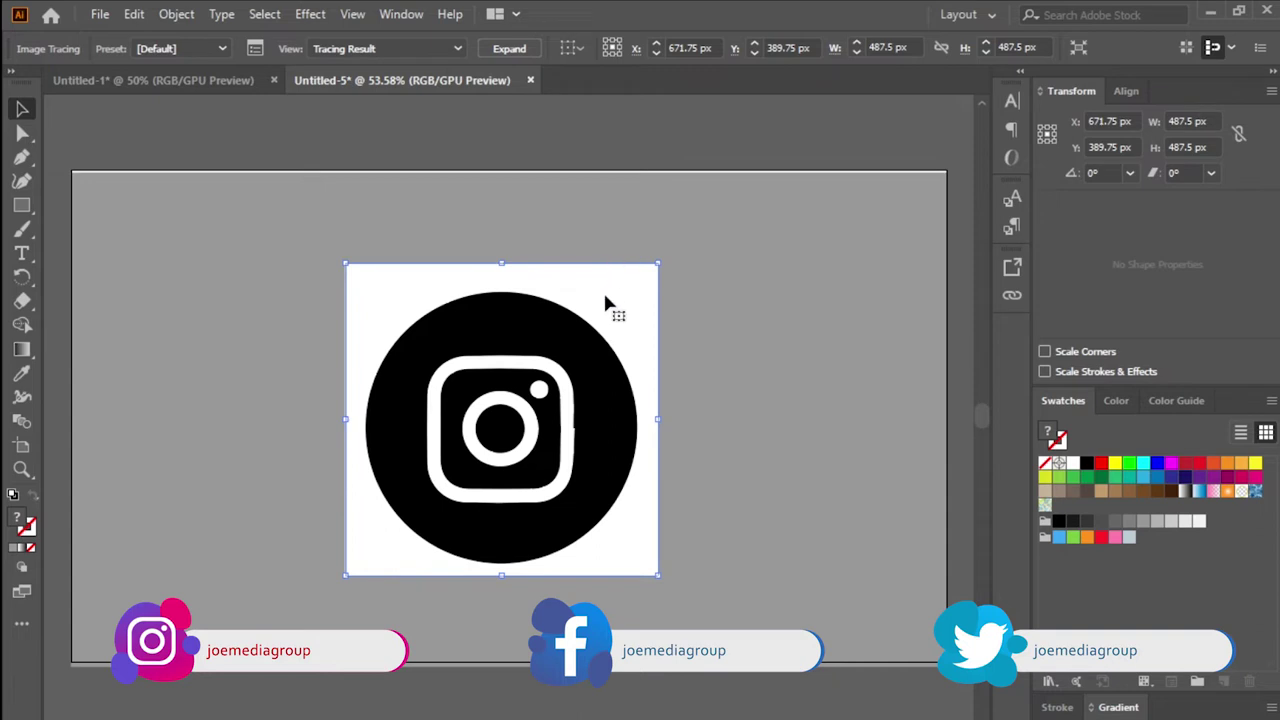
left_click(505, 52)
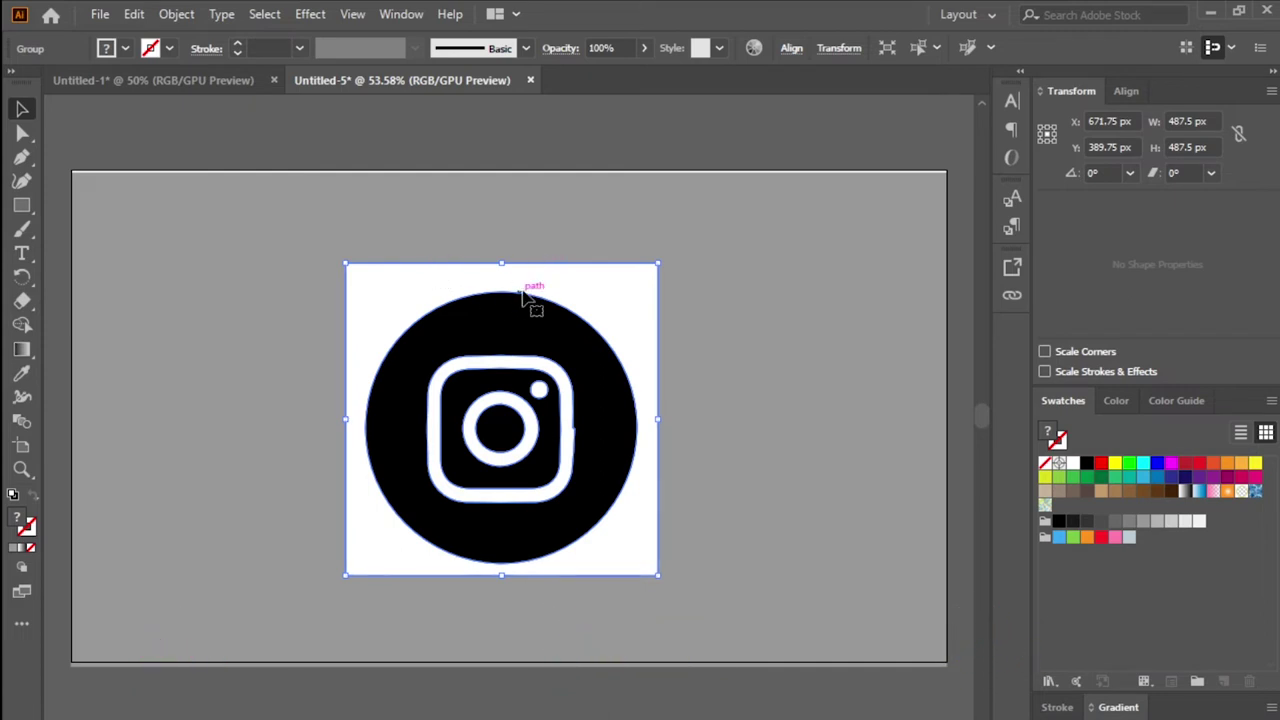
Step: Delete the traced icon's white square backing and white circle, then exit isolation
double_click(633, 289)
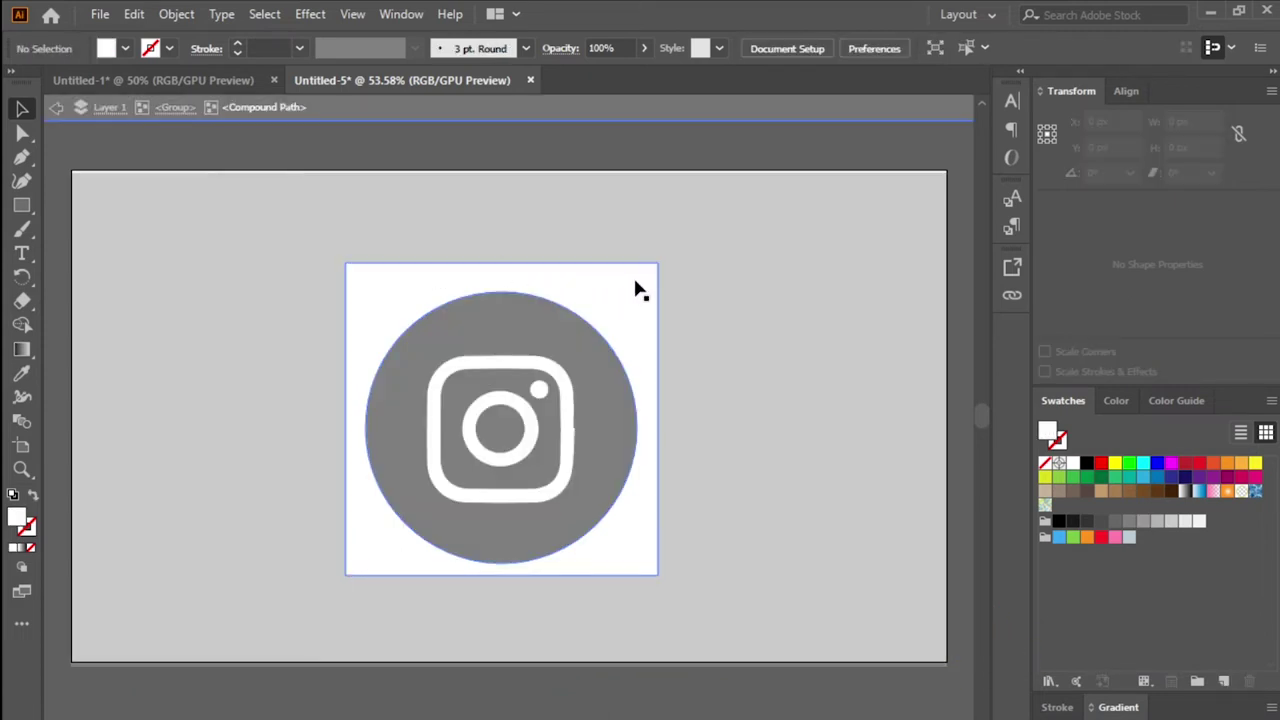
left_click(636, 289)
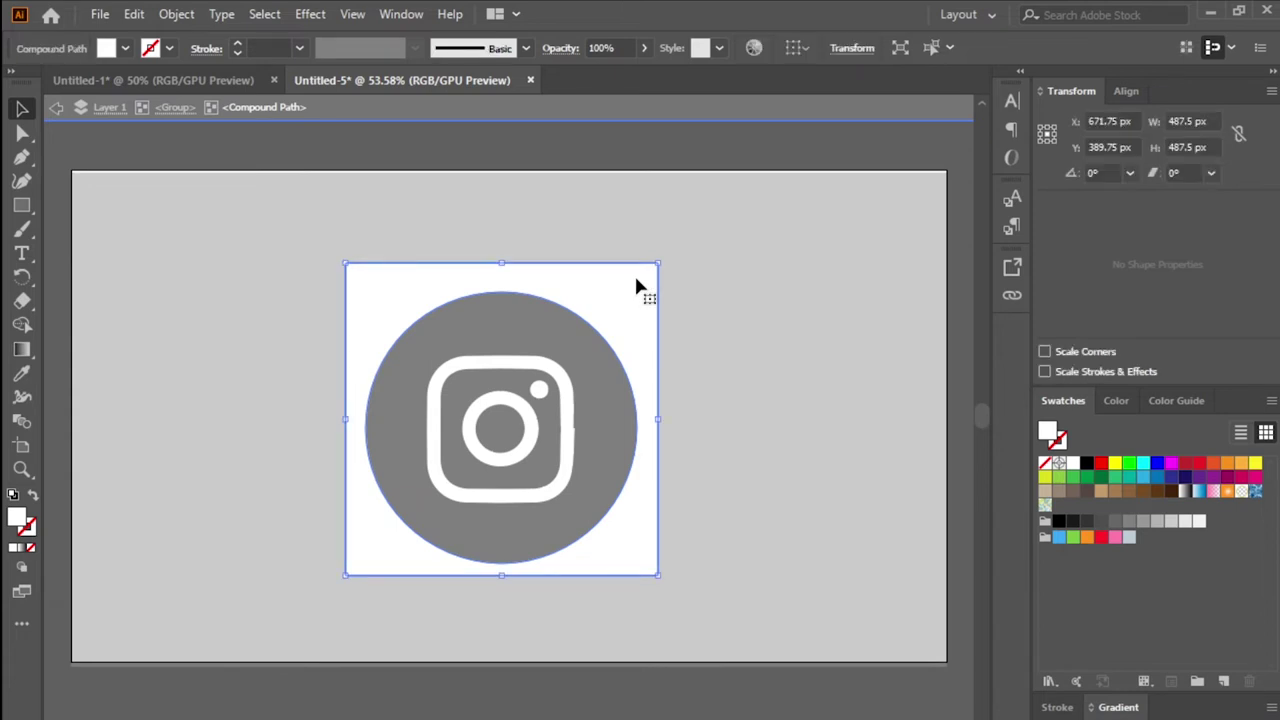
key("Delete")
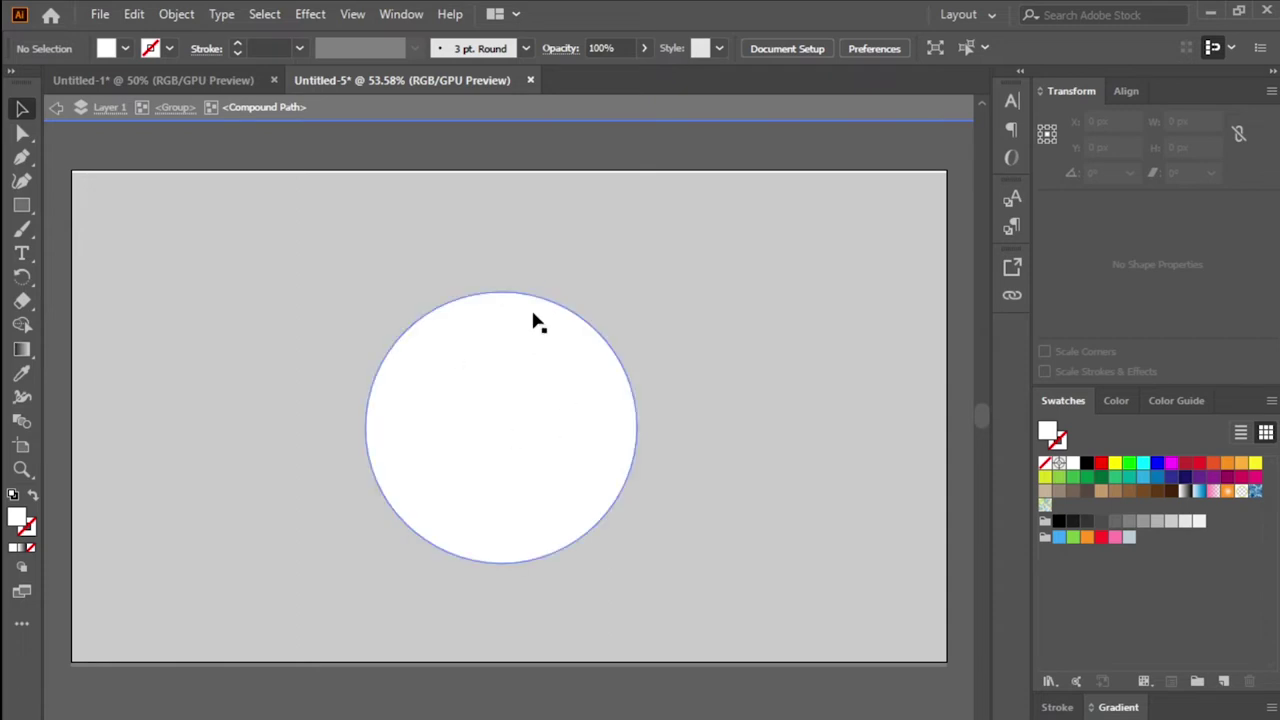
left_click(500, 382)
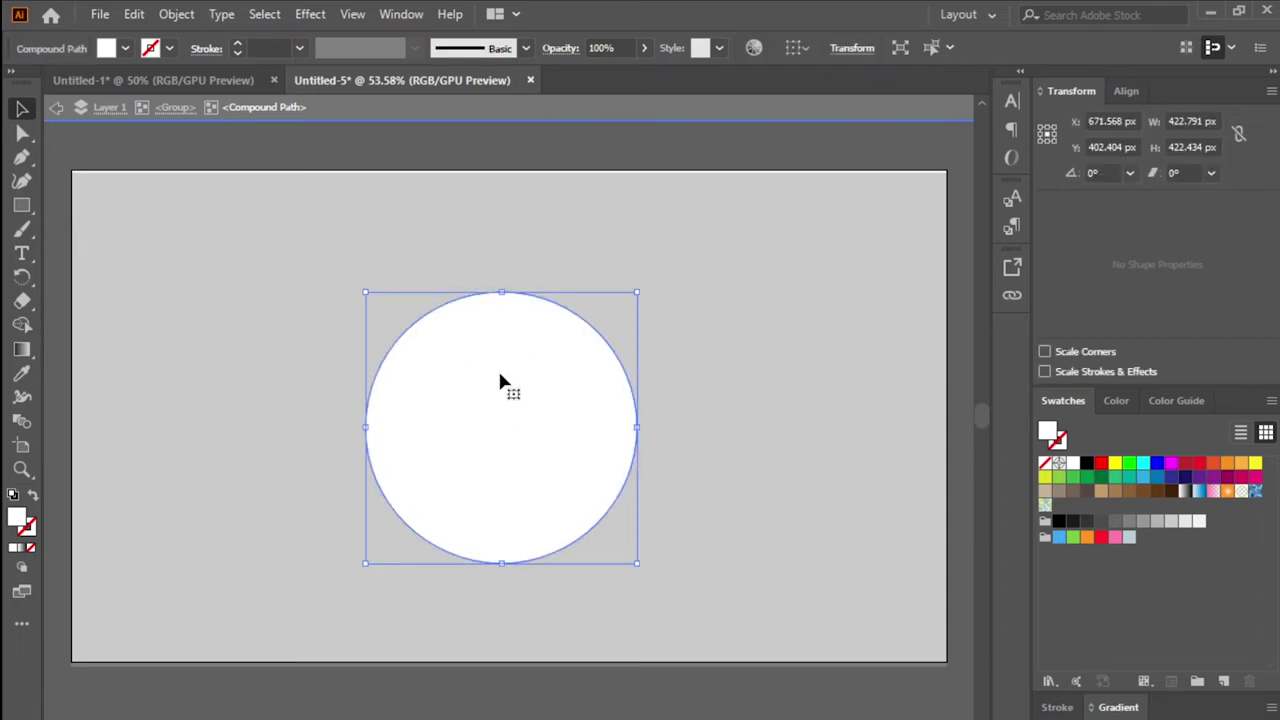
key("Delete")
double_click(694, 312)
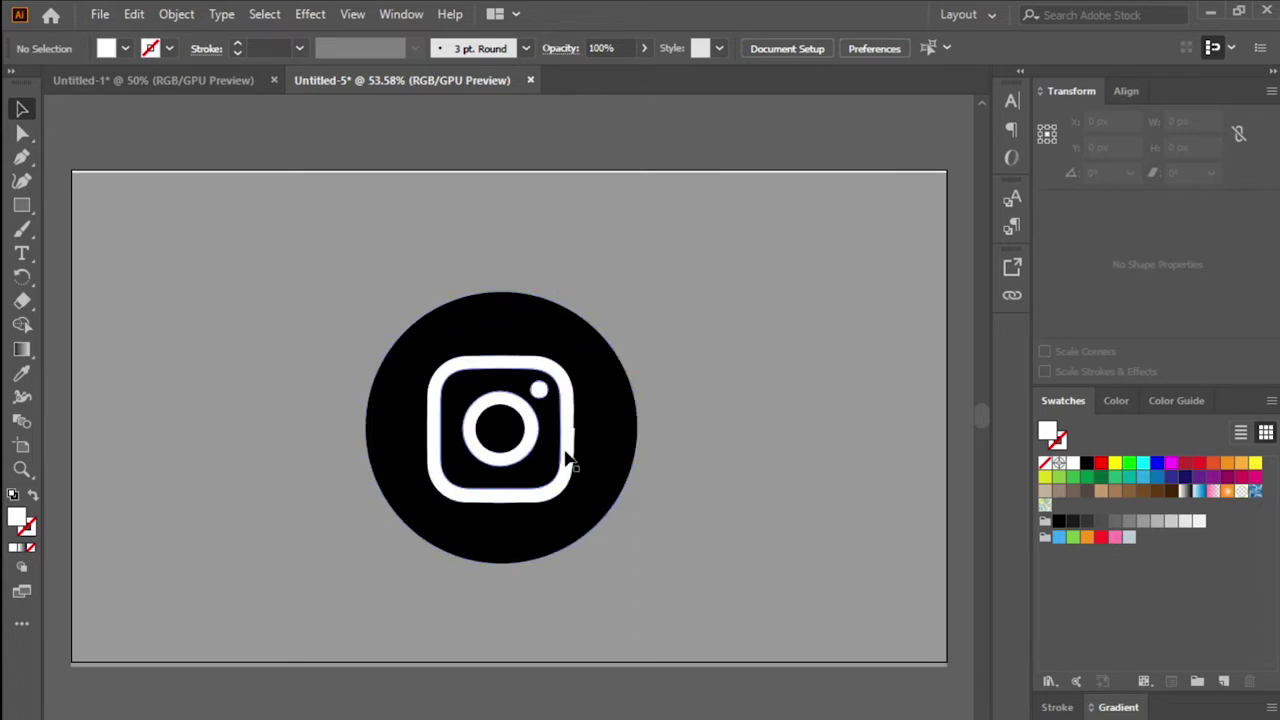
Step: Fill the traced Instagram icon group with the brown swatch (R 140 G 98 B 57)
left_click(477, 330)
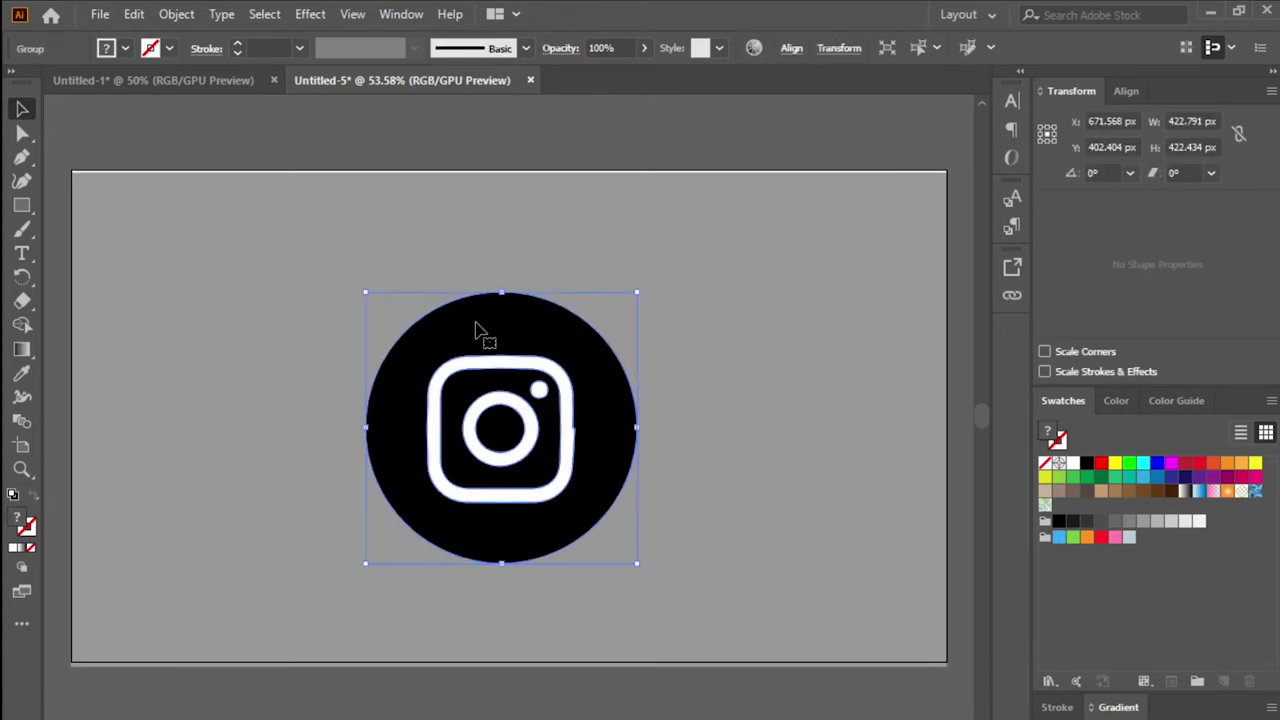
left_click(125, 52)
left_click(125, 52)
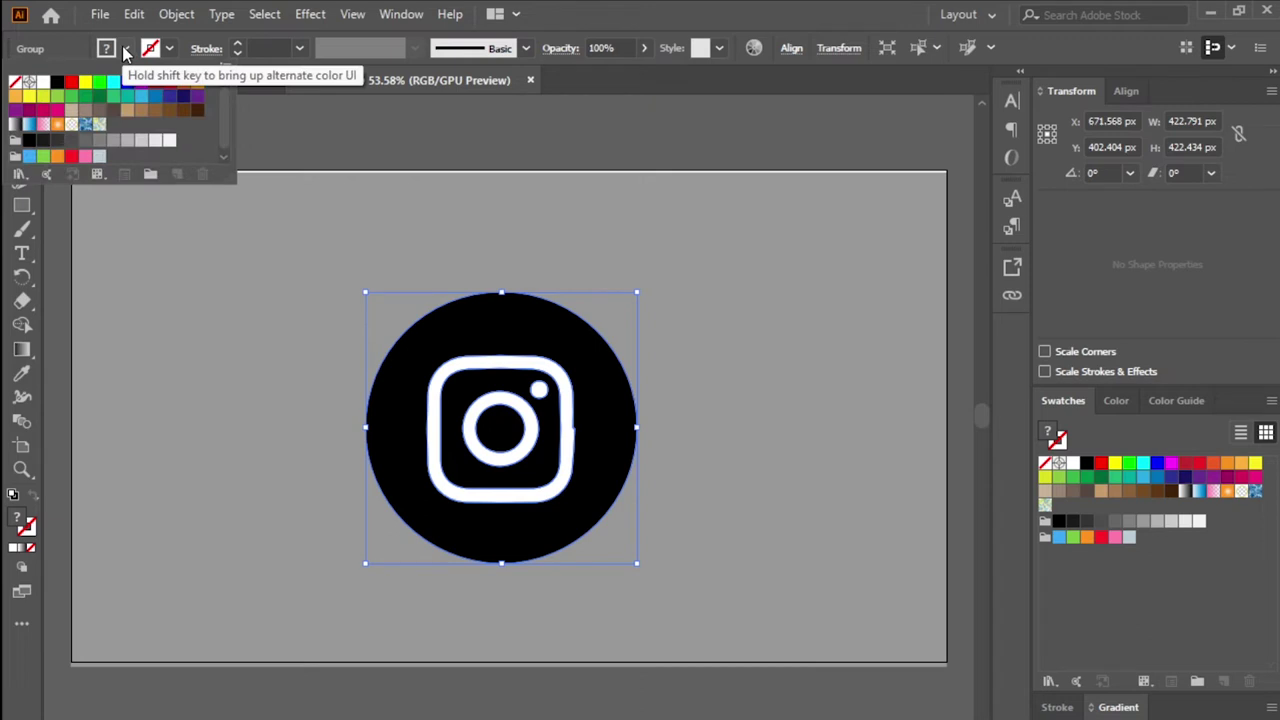
double_click(153, 110)
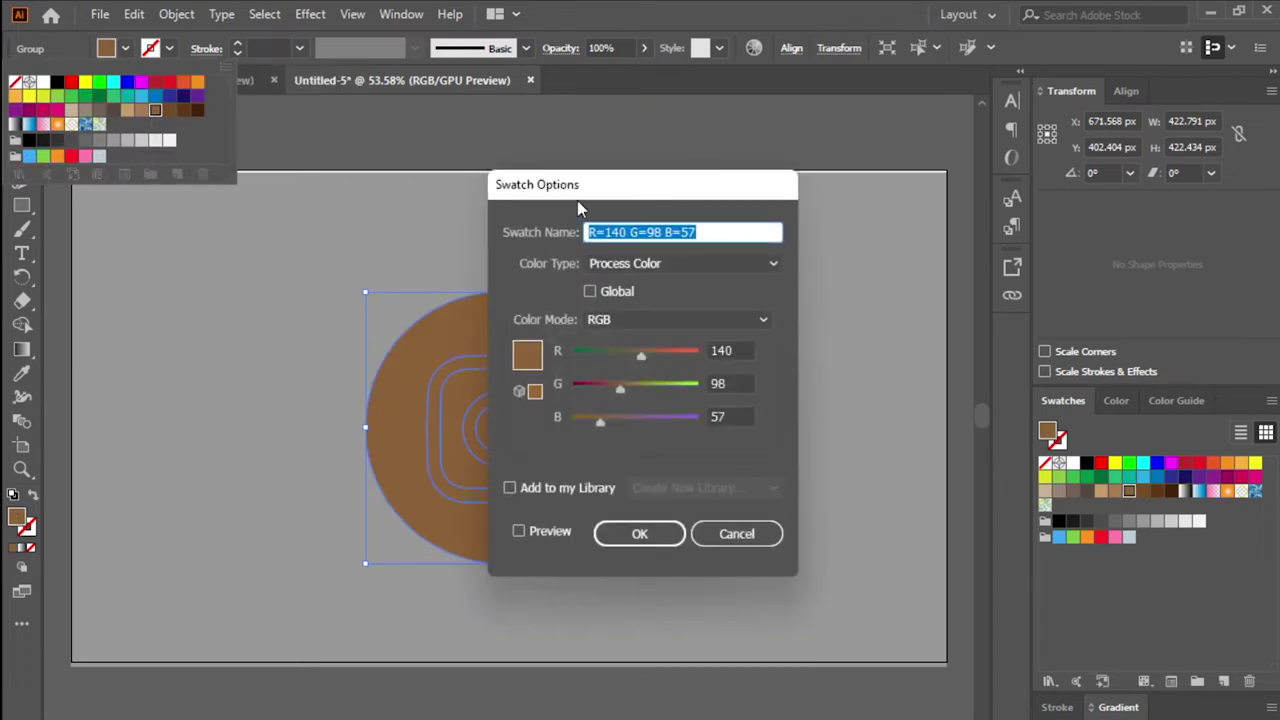
left_click(722, 533)
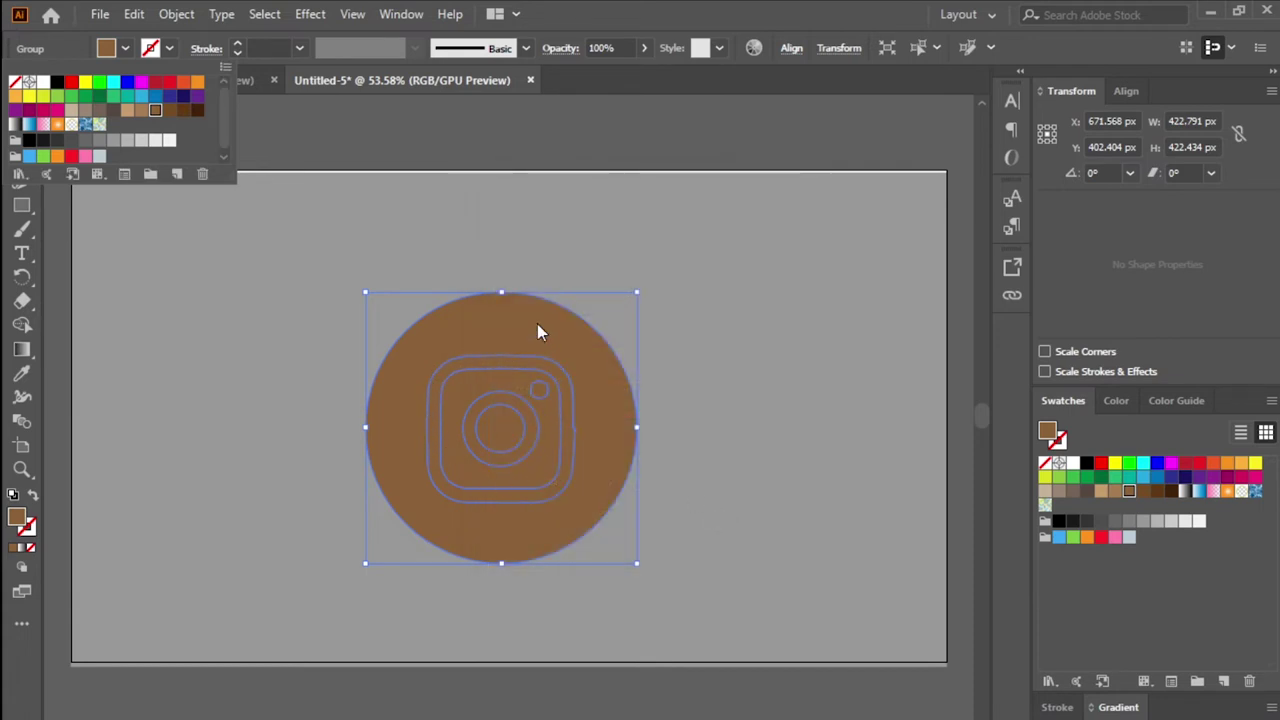
left_click(717, 277)
left_click(717, 277)
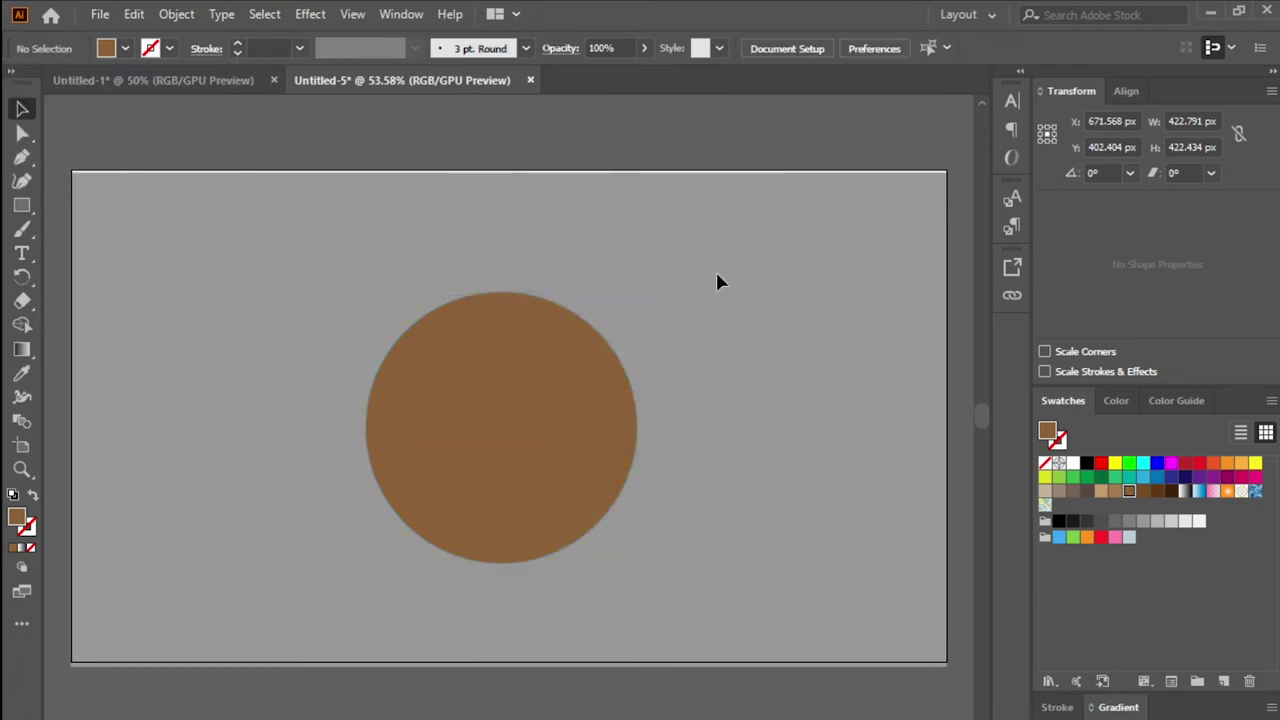
Step: Remove the brown fills over the rounded square and camera dot so the glyph shows as cutouts
left_click(500, 369)
double_click(500, 368)
left_click(500, 364)
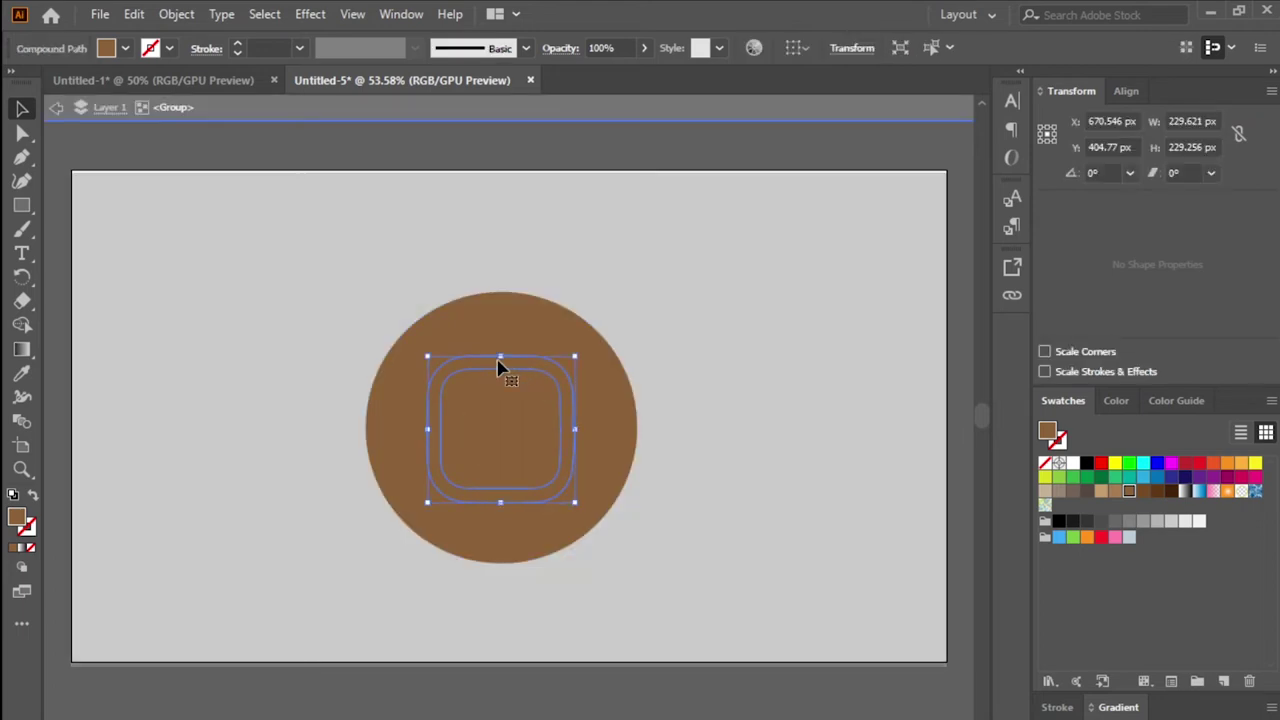
key("ctrl+shift+a")
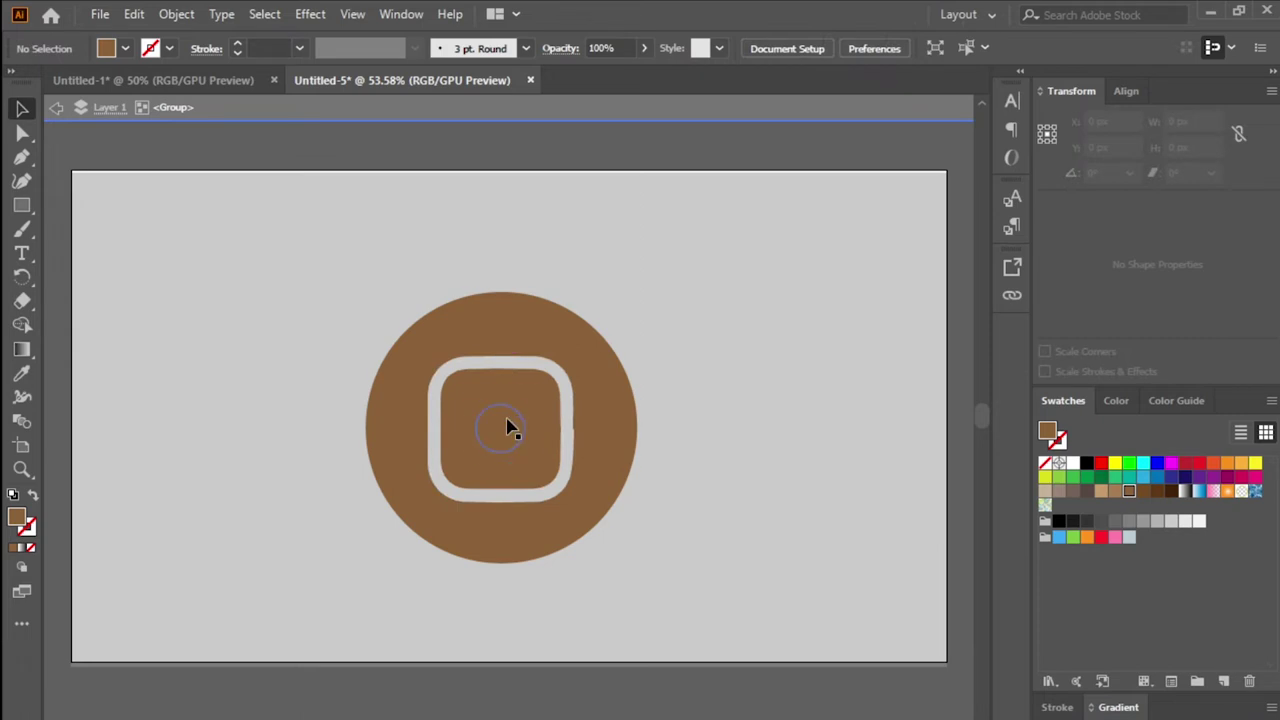
double_click(508, 406)
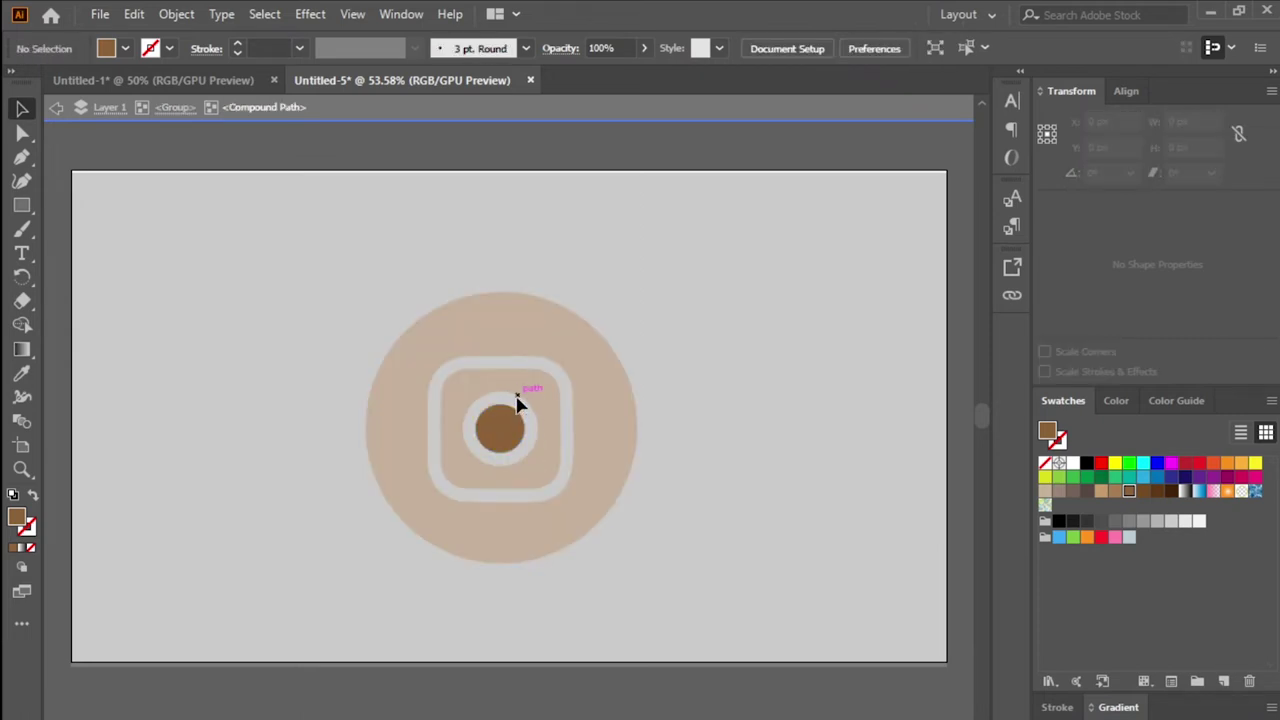
double_click(712, 376)
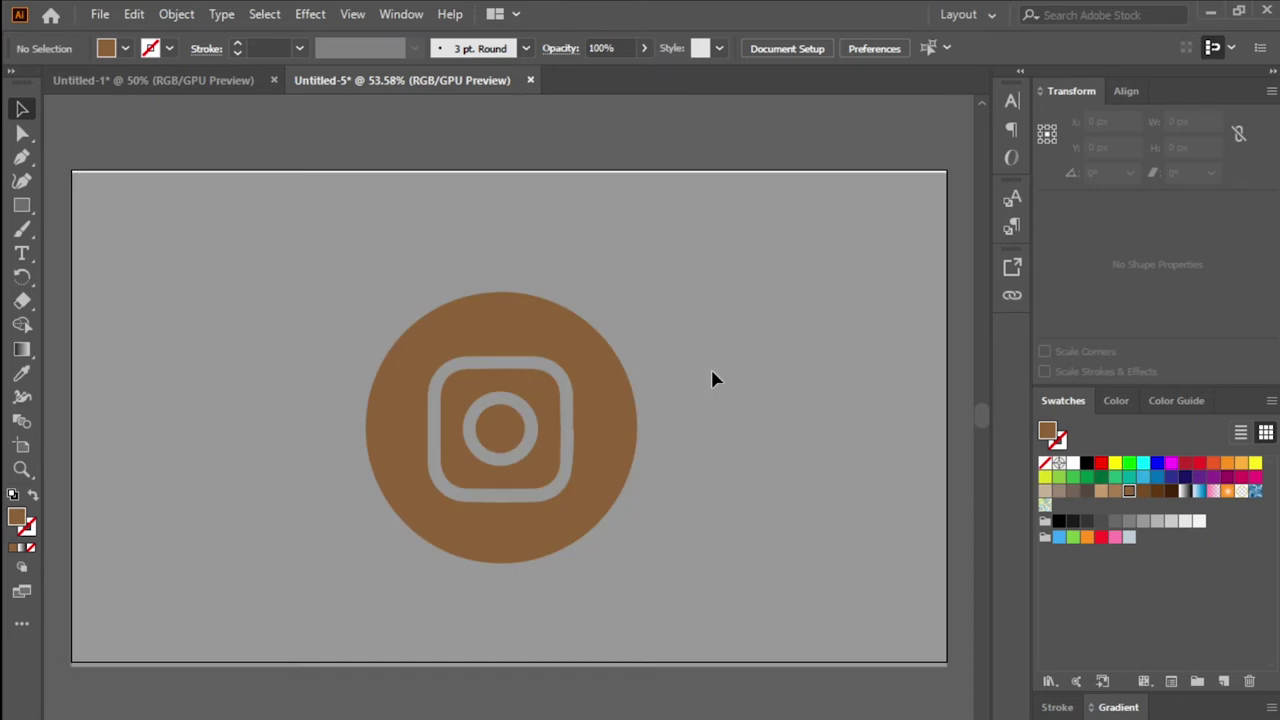
double_click(538, 394)
left_click(538, 394)
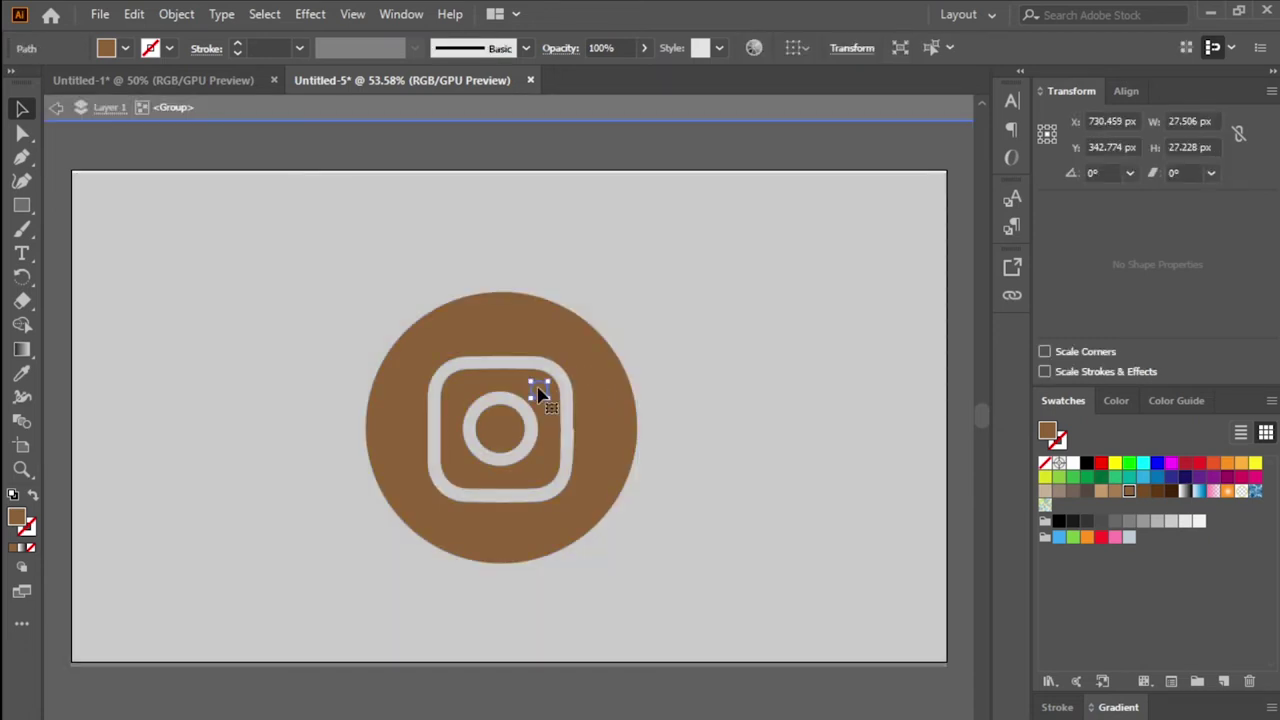
key("ctrl+shift+a")
key("Escape")
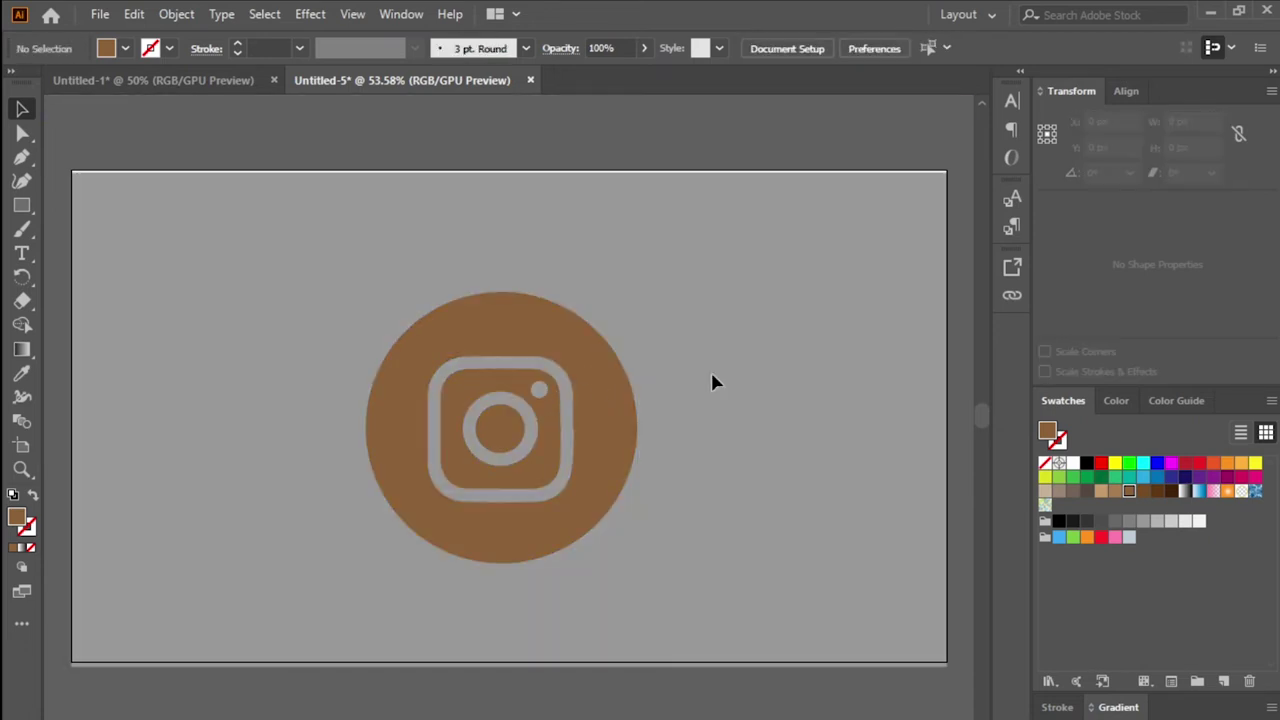
left_click(530, 349)
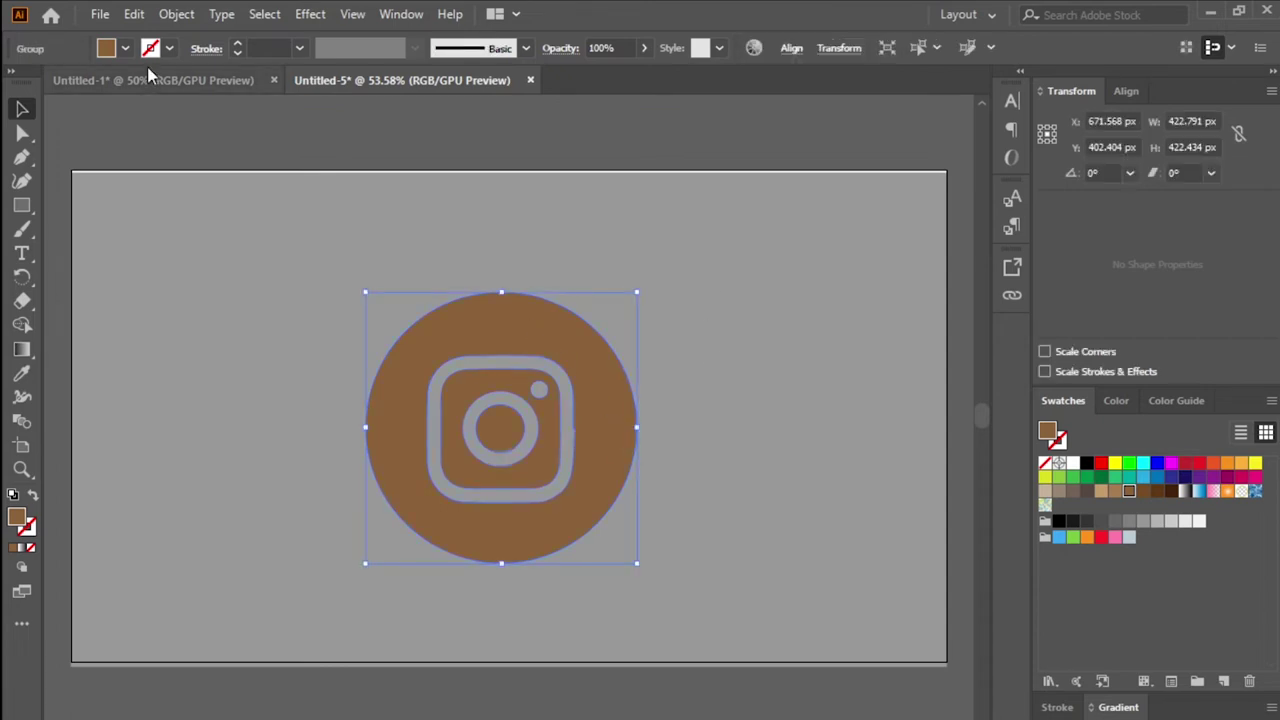
Step: Fill the Instagram icon with the yellow swatch
left_click(124, 48)
left_click(82, 88)
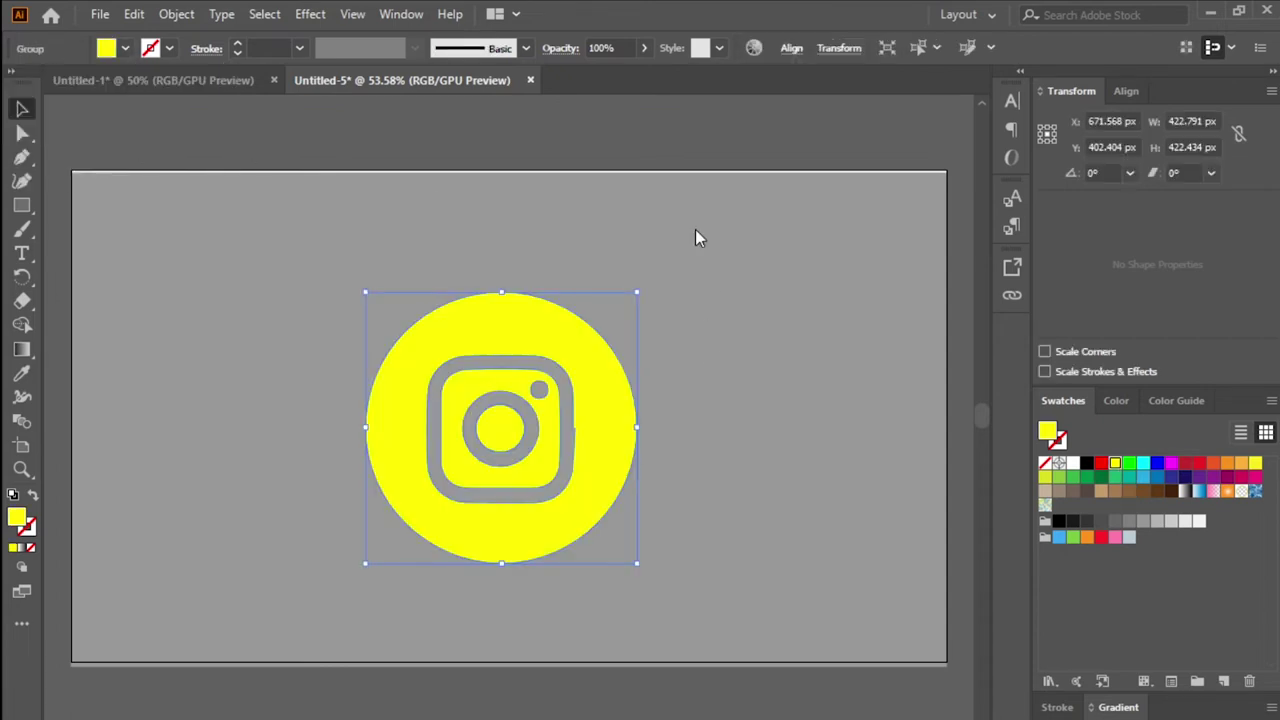
left_click(654, 360)
left_click(608, 351)
Step: Try shrinking the circle and moving the rounded square in isolation, then undo both changes
double_click(608, 351)
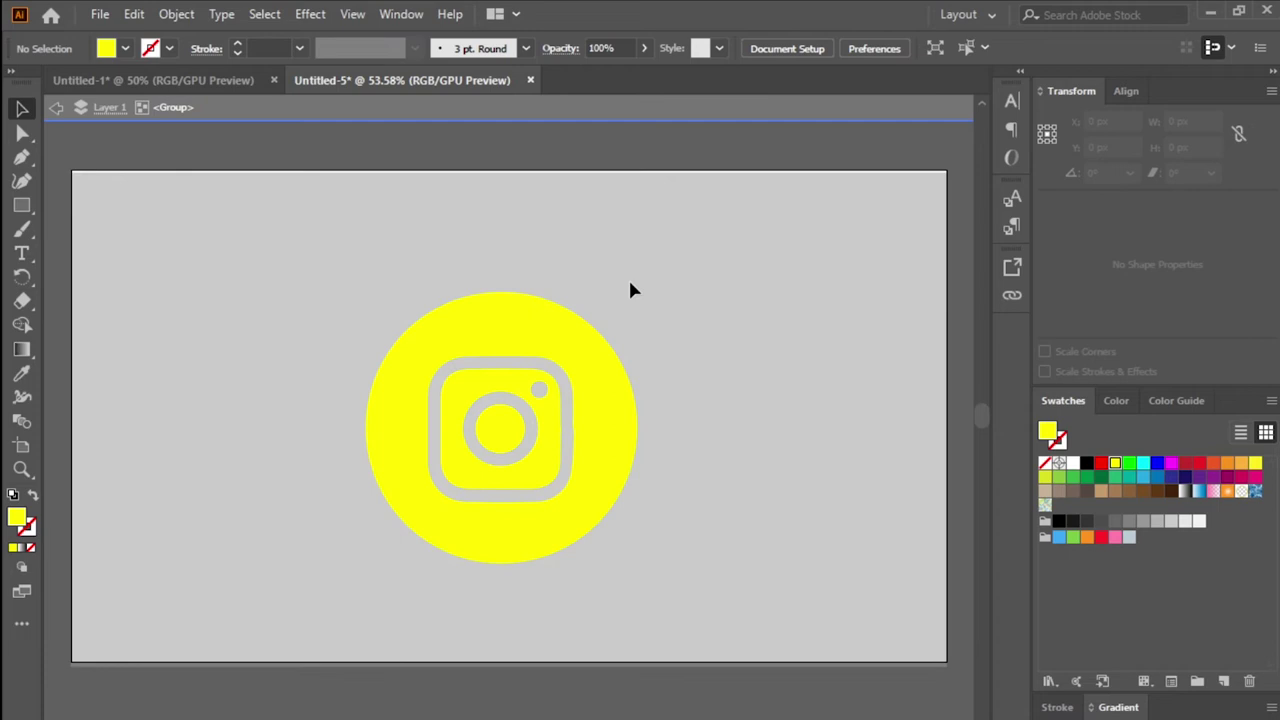
left_click(575, 338)
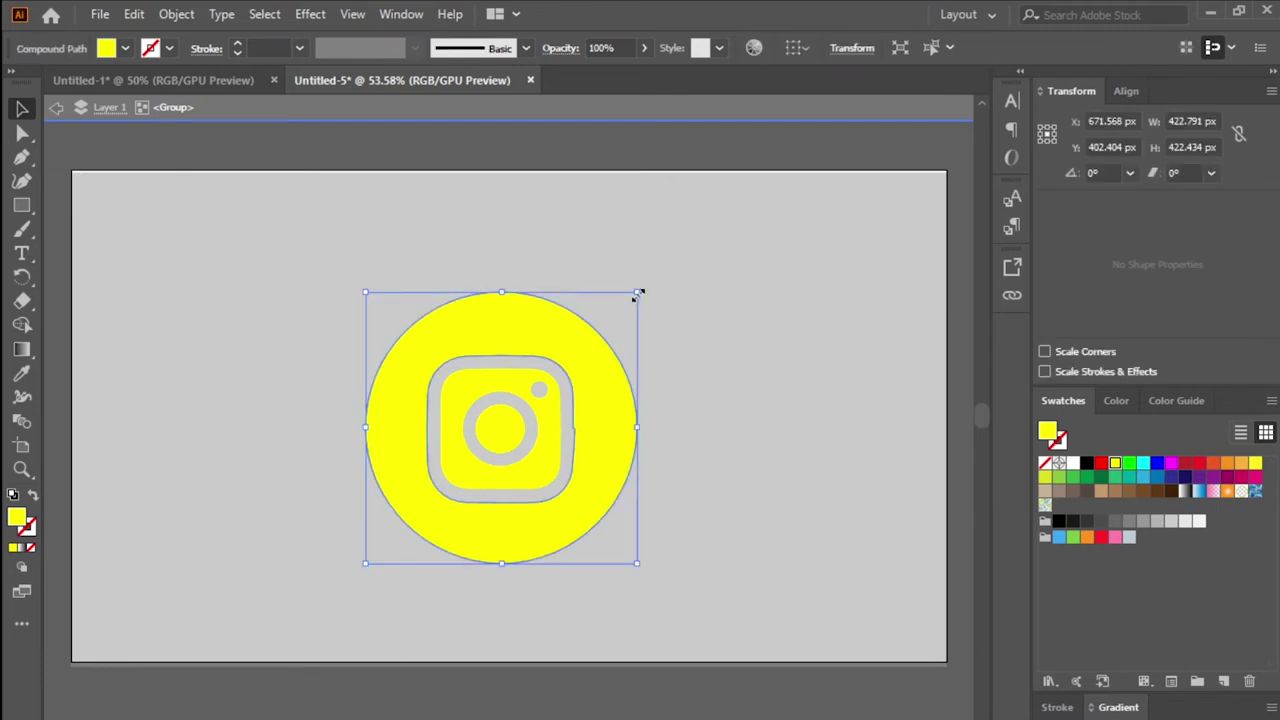
left_click_drag(638, 292, 566, 363)
left_click_drag(549, 420, 340, 390)
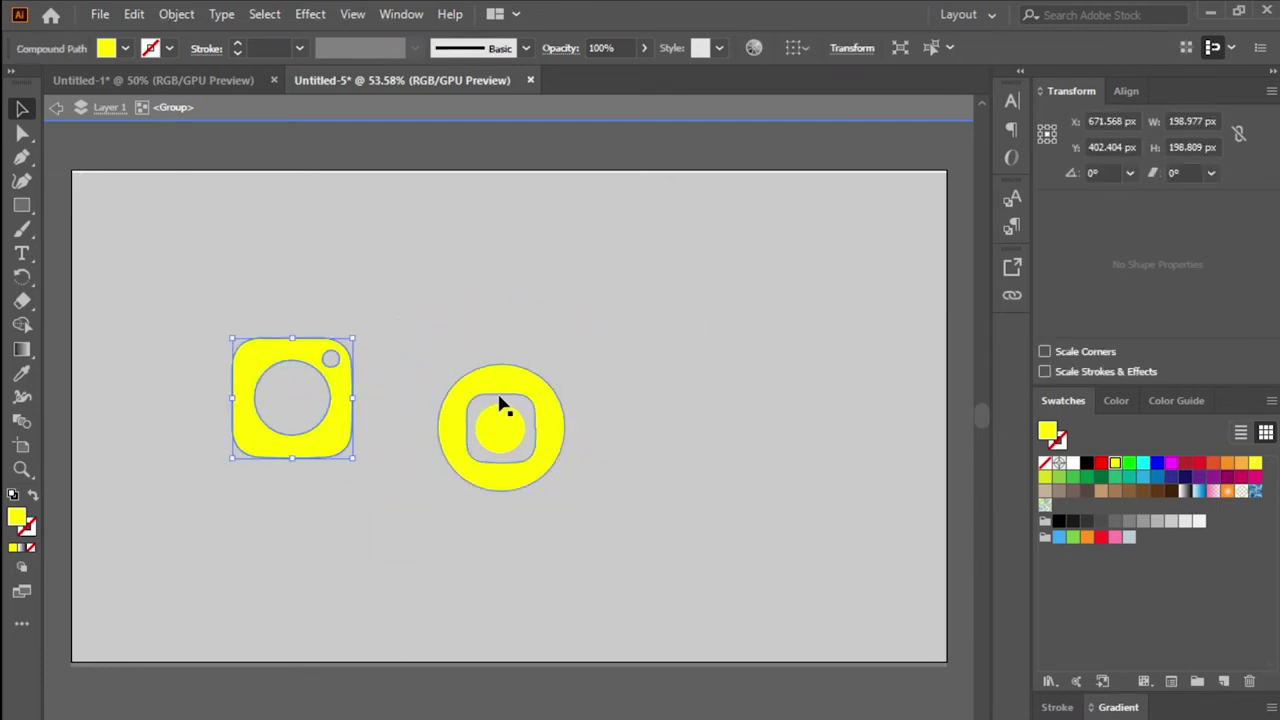
key("ctrl+z")
key("ctrl+z")
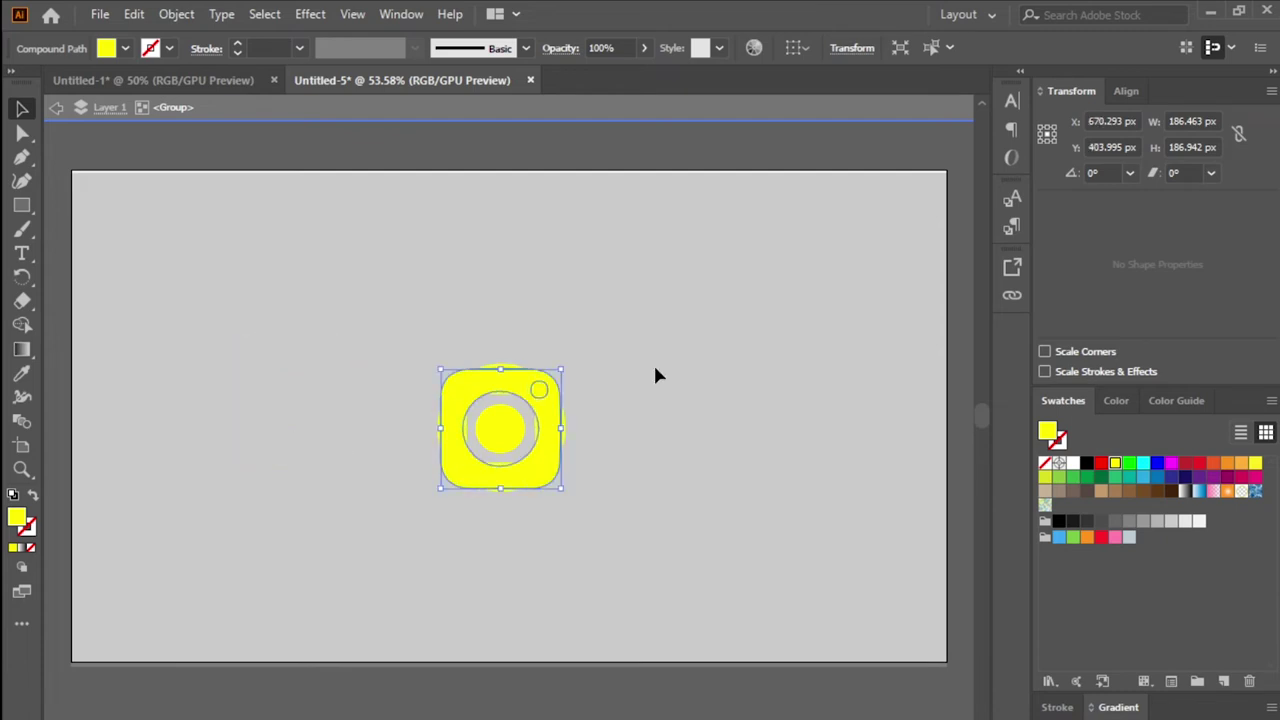
left_click(660, 362)
key("ctrl+z")
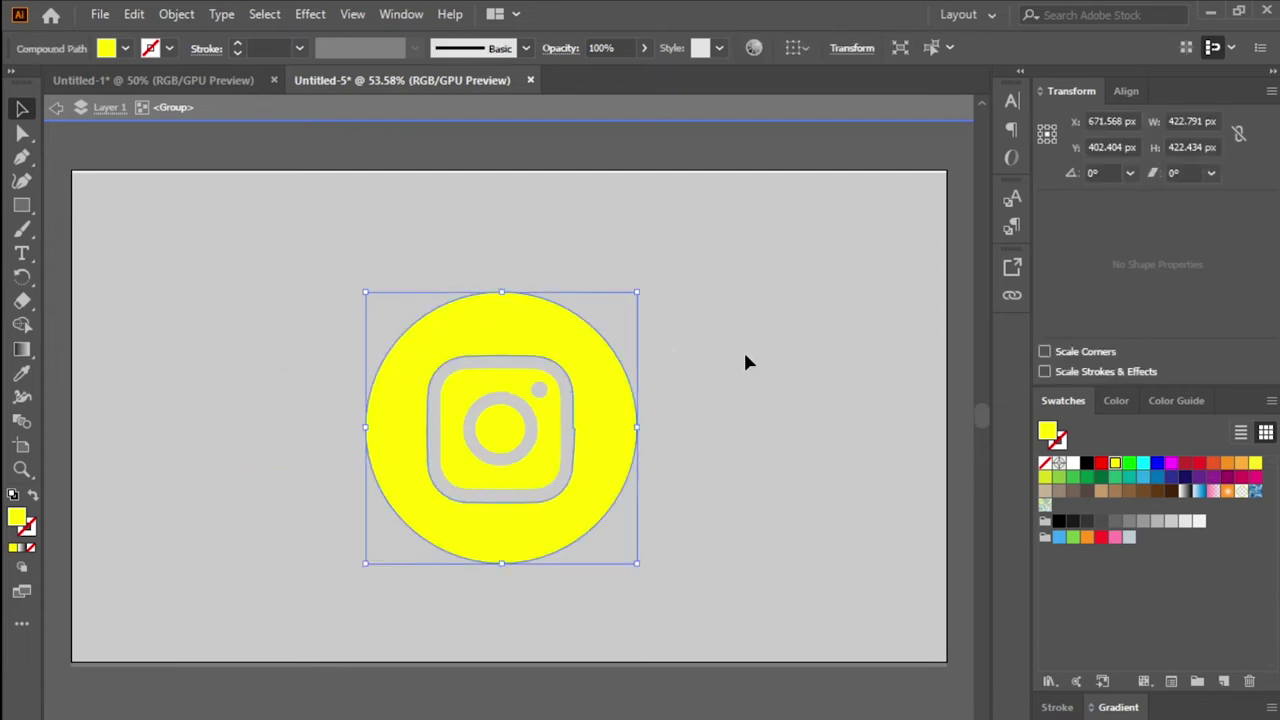
left_click(731, 349)
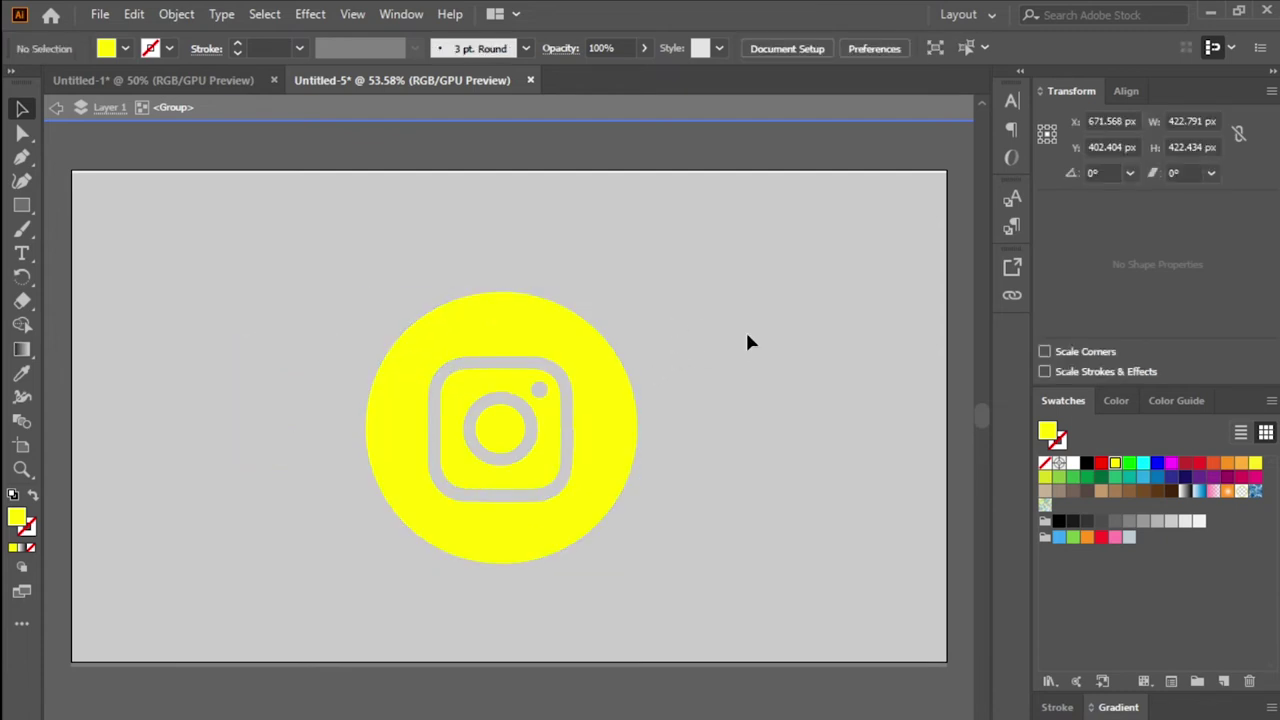
left_click(516, 406)
Step: Move the yellow Instagram icon slightly down and right to centre it on the grey background
right_click(525, 336)
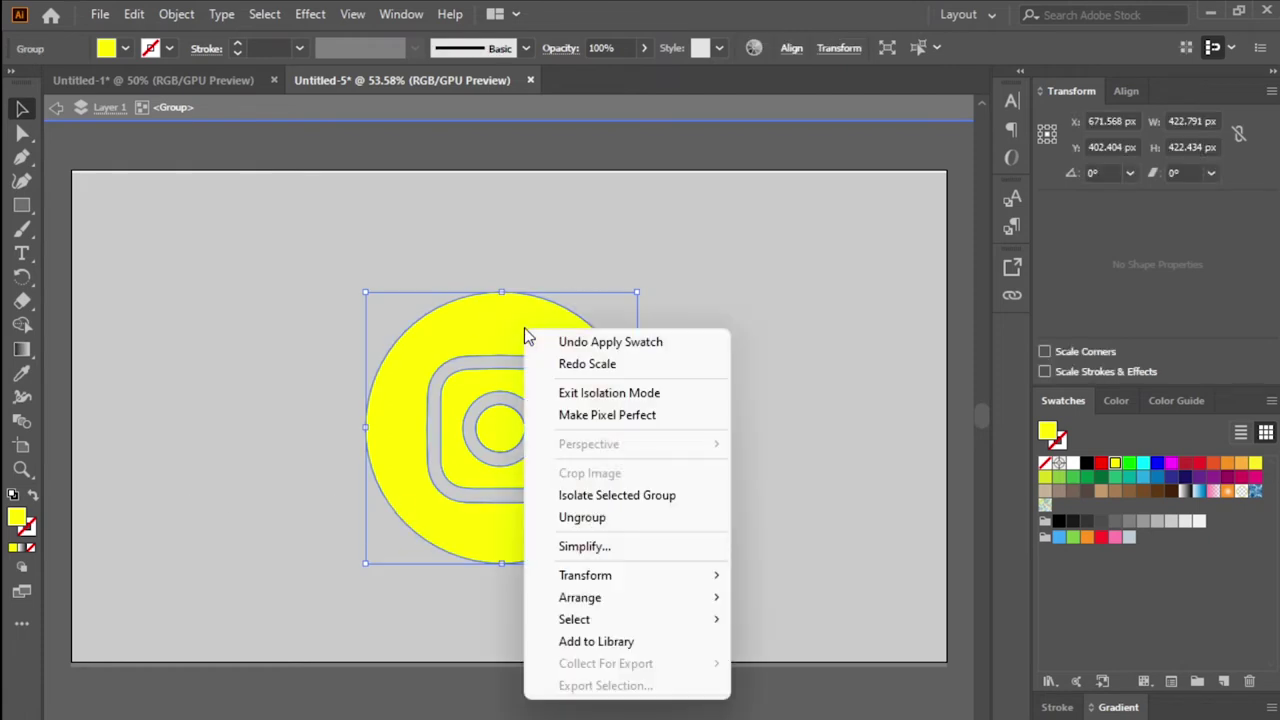
left_click(131, 16)
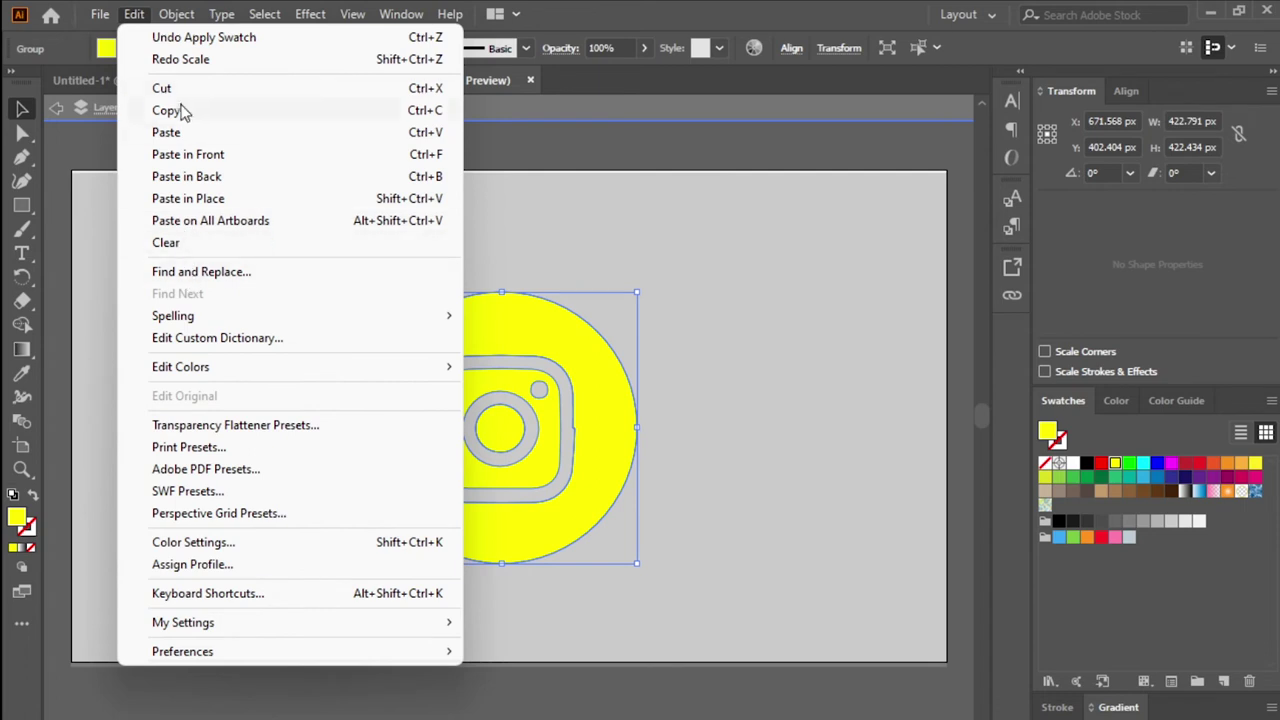
left_click(645, 322)
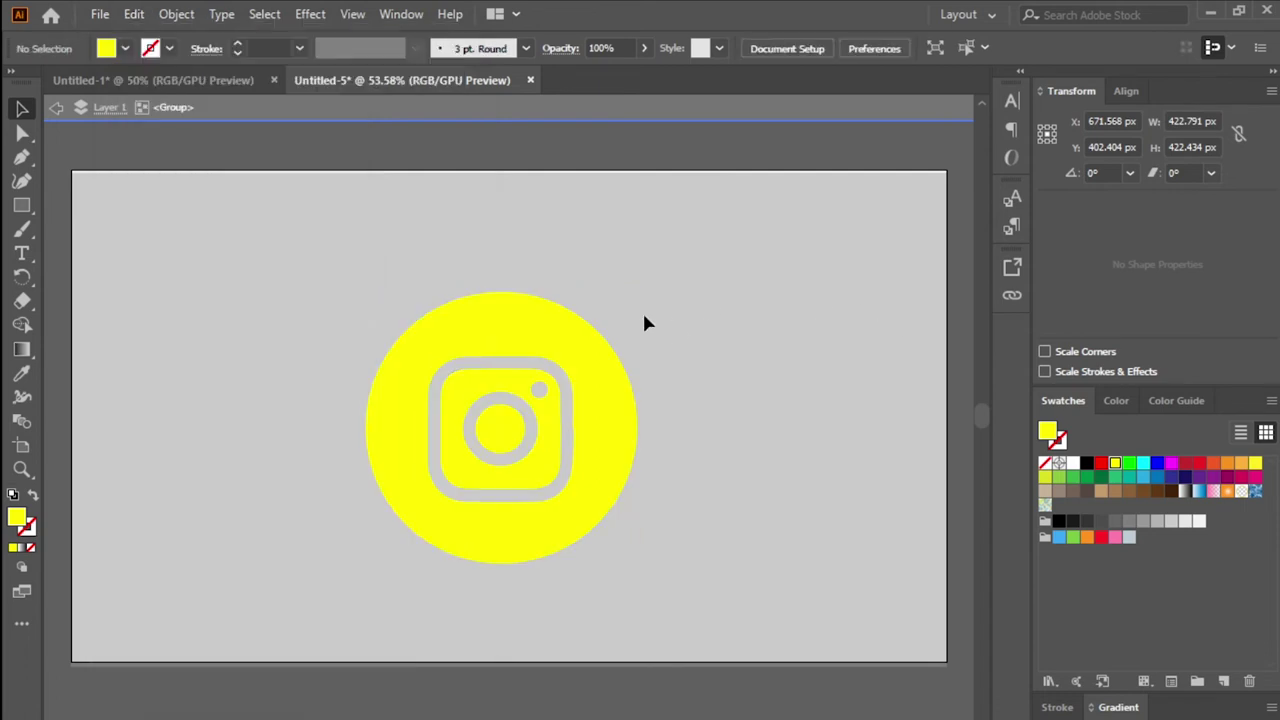
left_click_drag(751, 286, 334, 523)
mouse_move(509, 430)
left_mouse_down()
mouse_move(337, 414)
mouse_move(566, 414)
mouse_move(588, 392)
left_mouse_up()
left_click(678, 327)
left_click(574, 343)
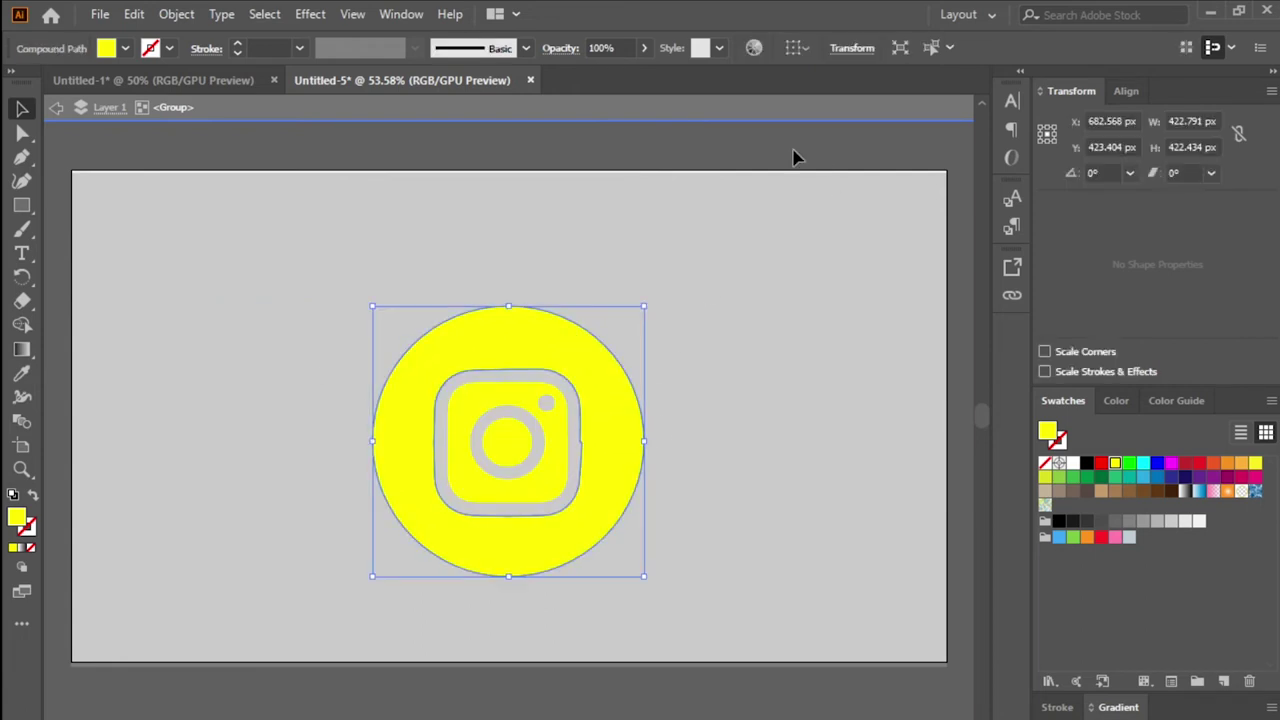
mouse_move(586, 337)
left_mouse_down()
mouse_move(701, 338)
mouse_move(600, 349)
left_mouse_up()
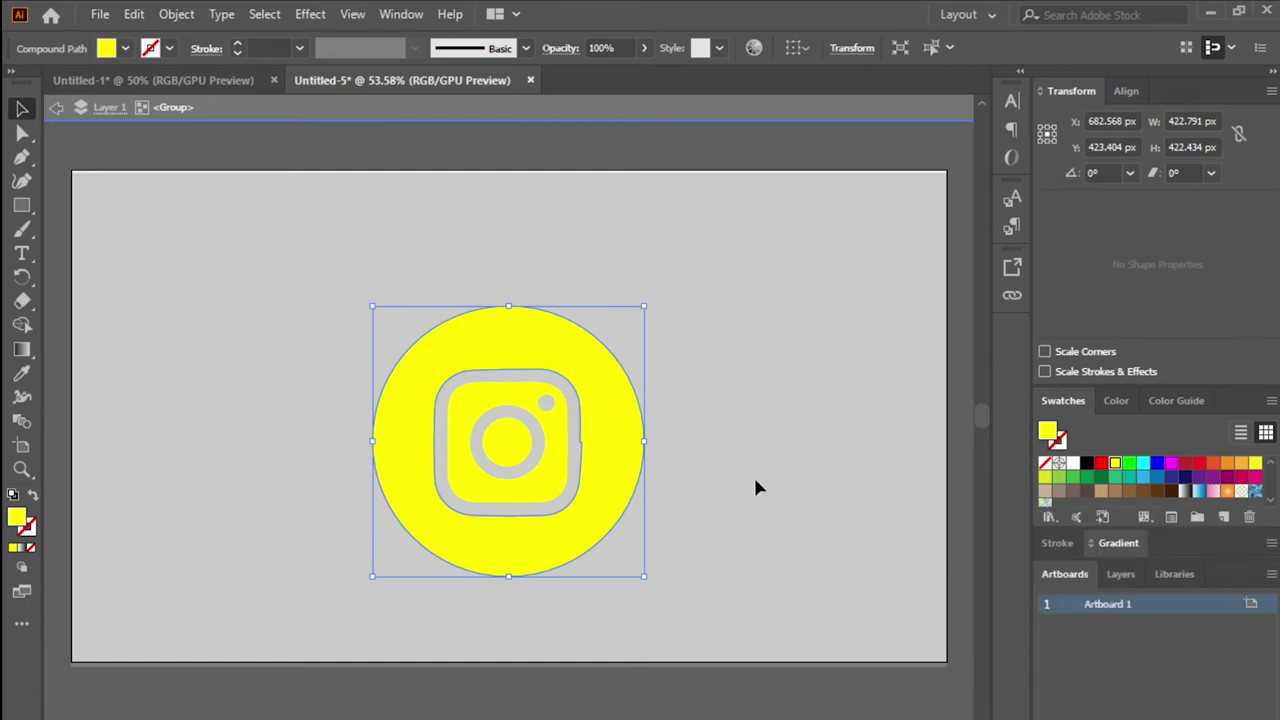
left_click(570, 233)
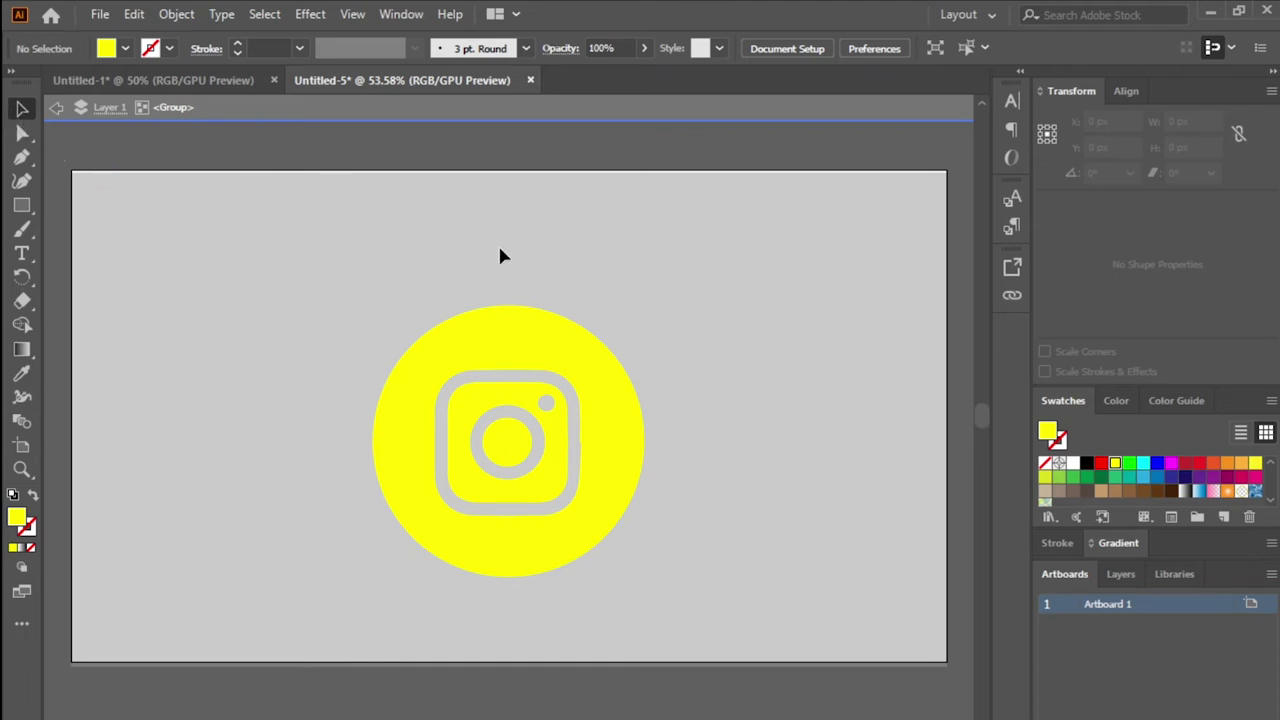
left_click(522, 322)
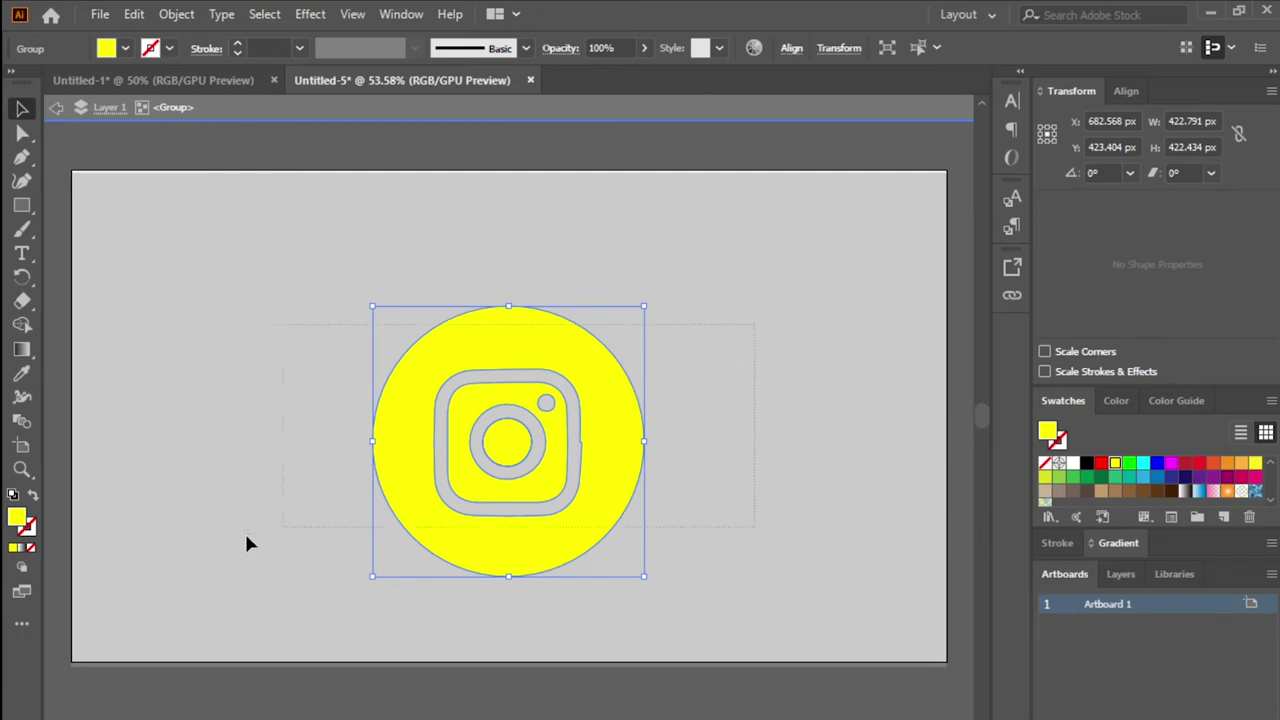
left_click_drag(315, 172, 303, 177)
Step: Create another new blank document, Untitled-6
left_click(100, 14)
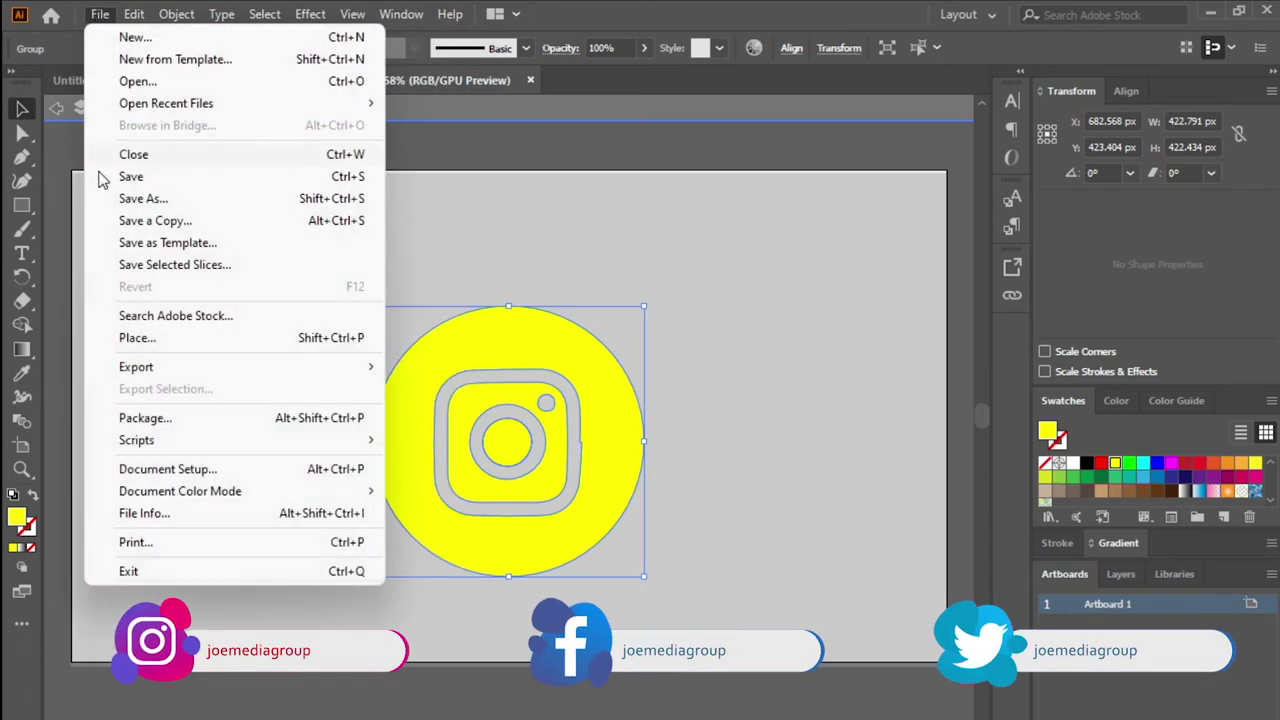
left_click(150, 38)
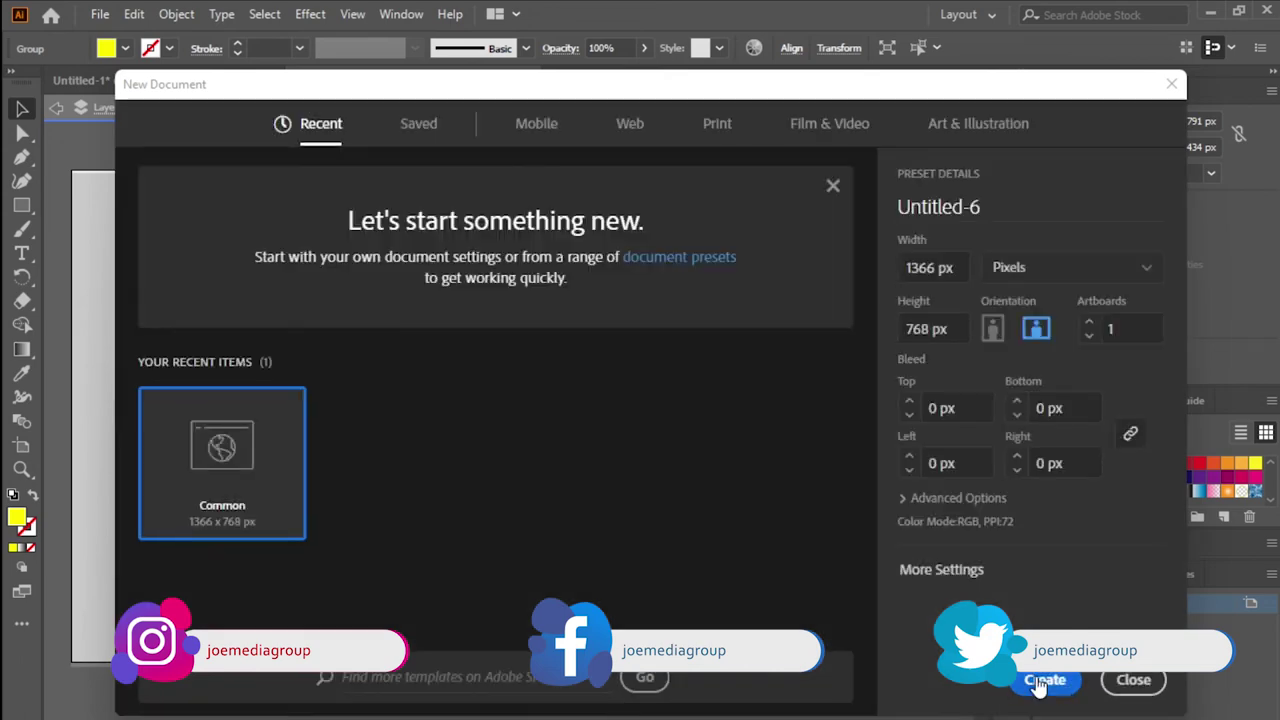
left_click(1045, 680)
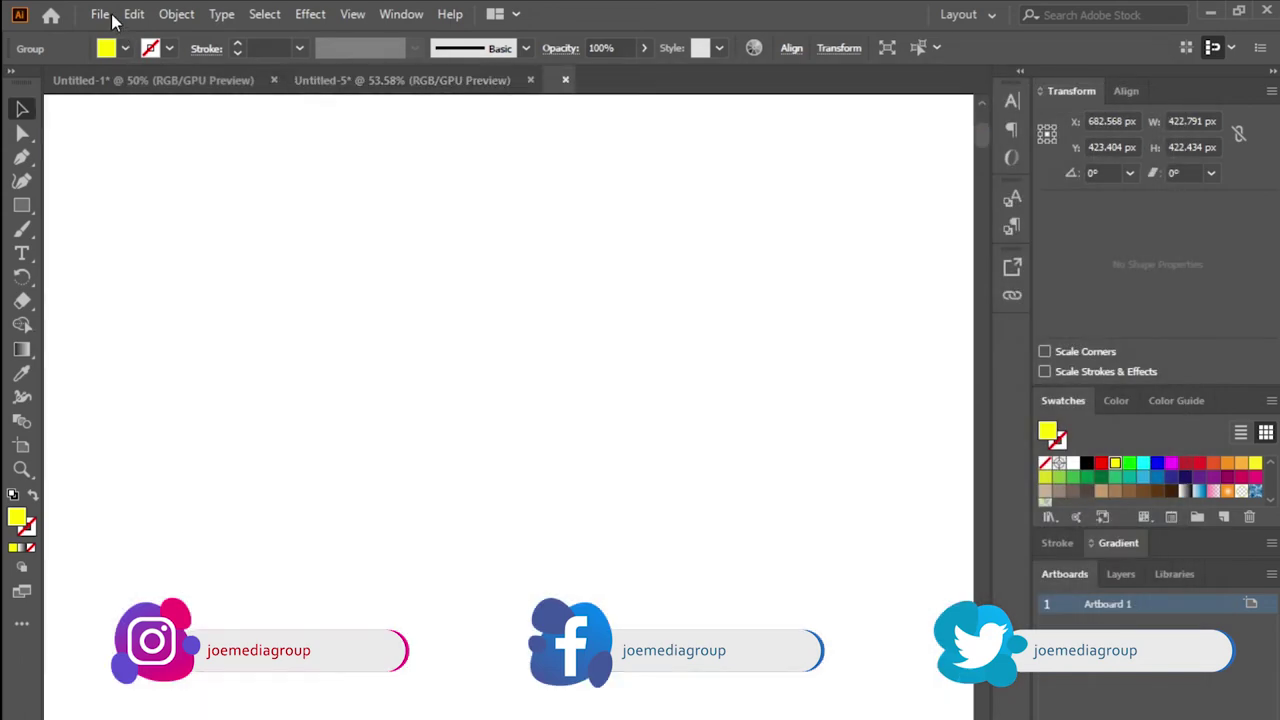
Step: Choose the YouTube logo images file from Downloads for placing
left_click(100, 14)
left_click(160, 340)
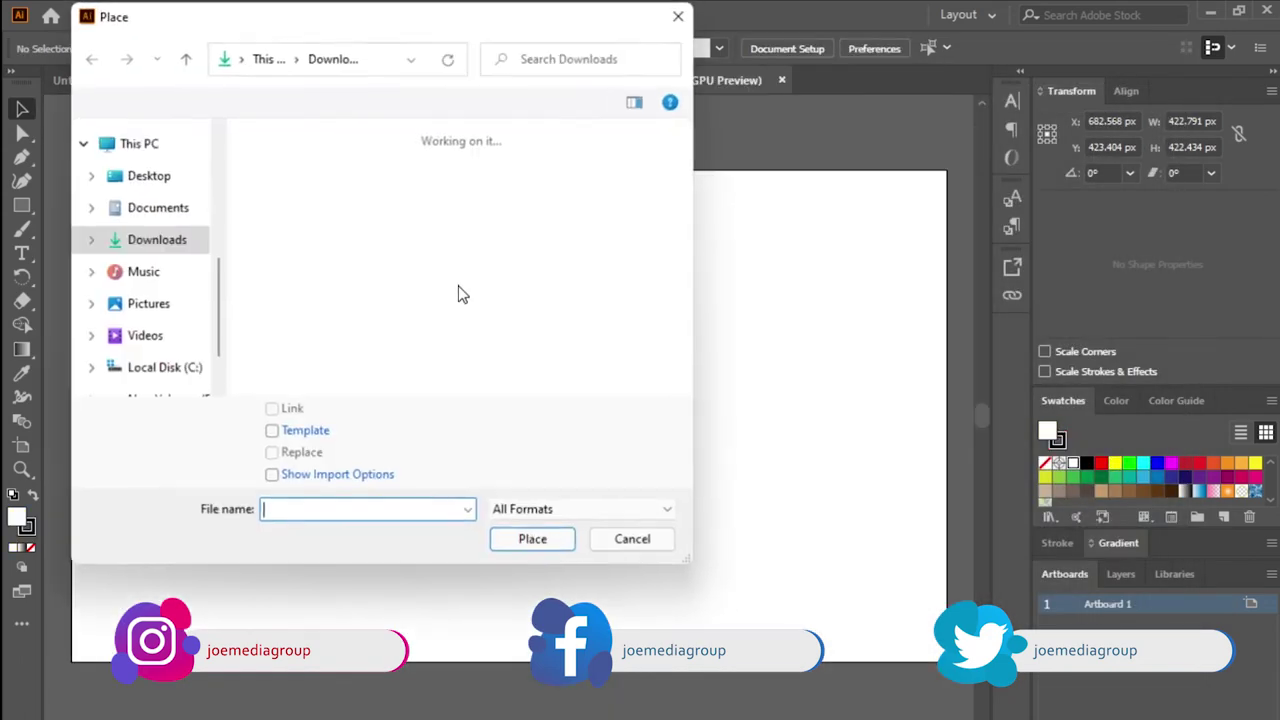
double_click(400, 205)
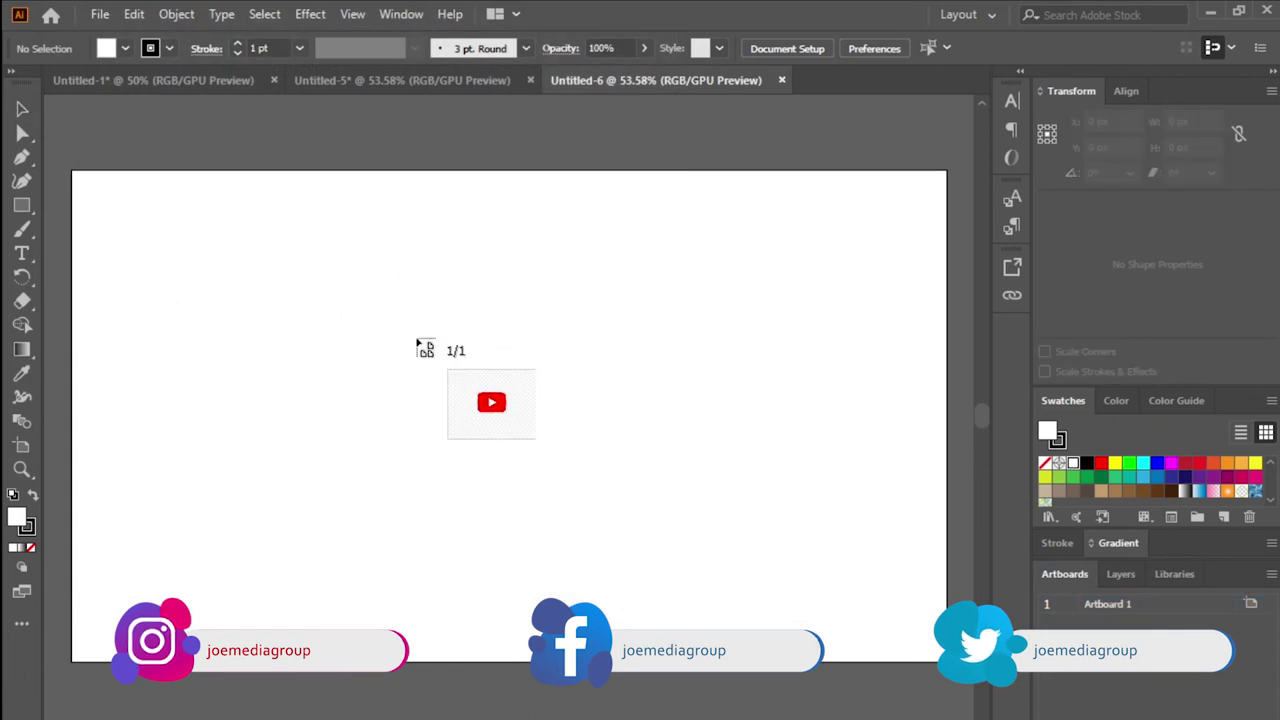
Step: Place the YouTube image images.png on the Untitled-6 artboard and move it near the centre
left_click_drag(241, 276, 622, 577)
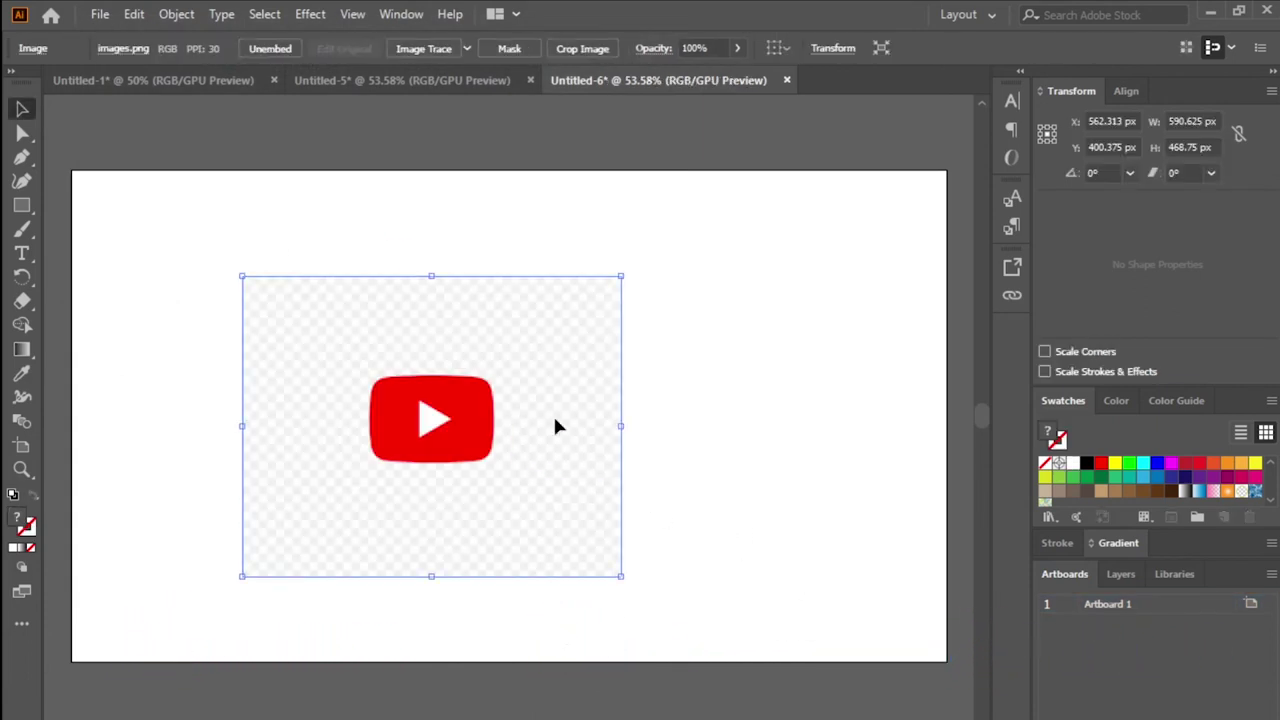
left_click_drag(555, 427, 655, 417)
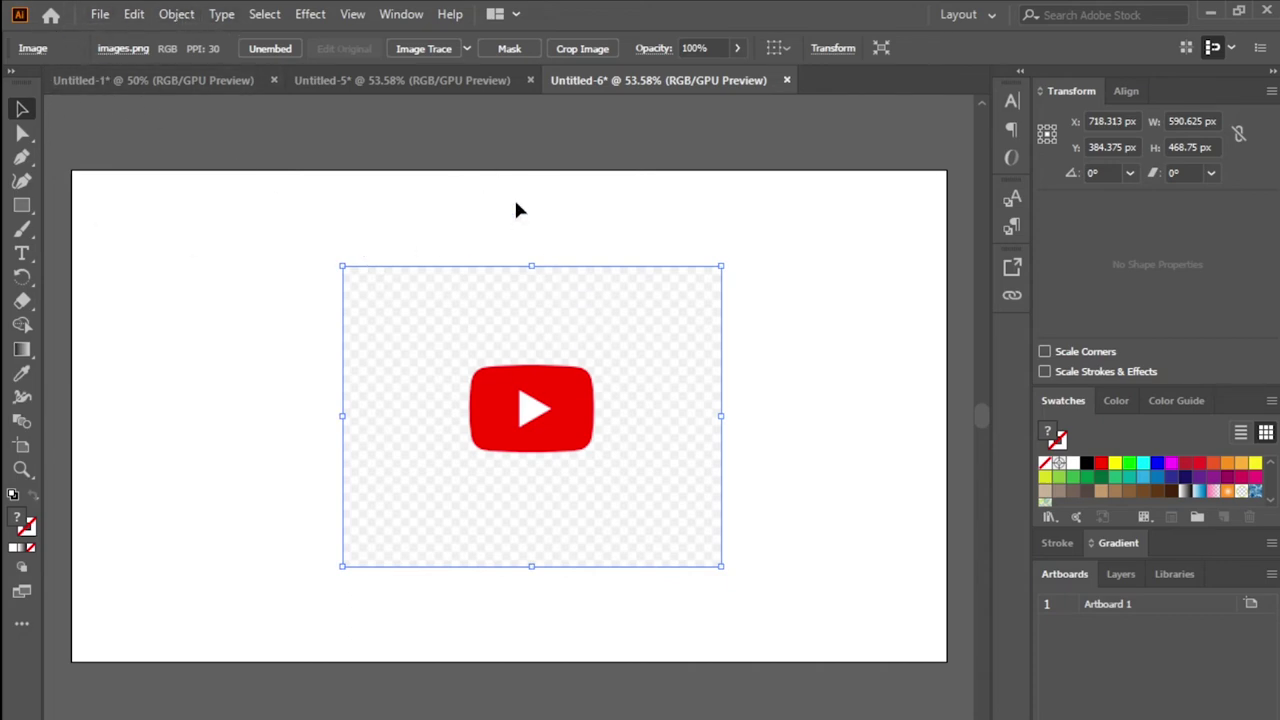
Step: Image-trace and expand the YouTube image, then delete its white background shape
left_click(418, 47)
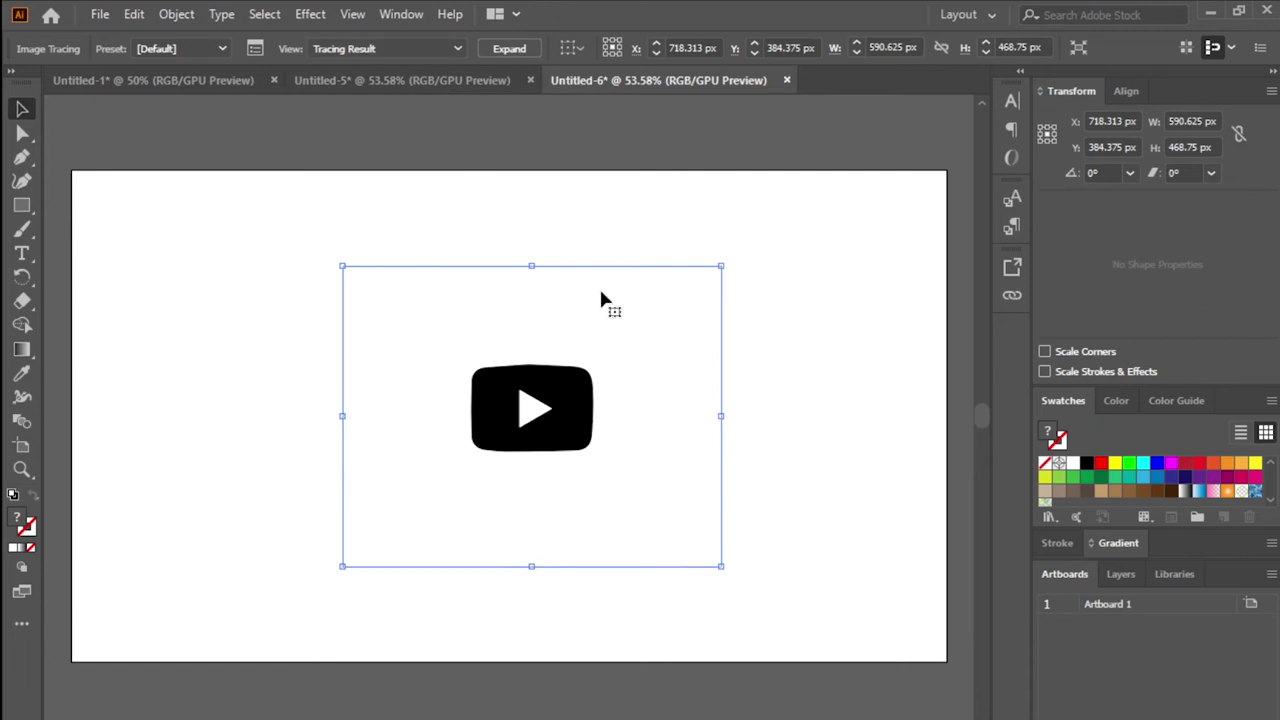
left_click(502, 47)
double_click(684, 302)
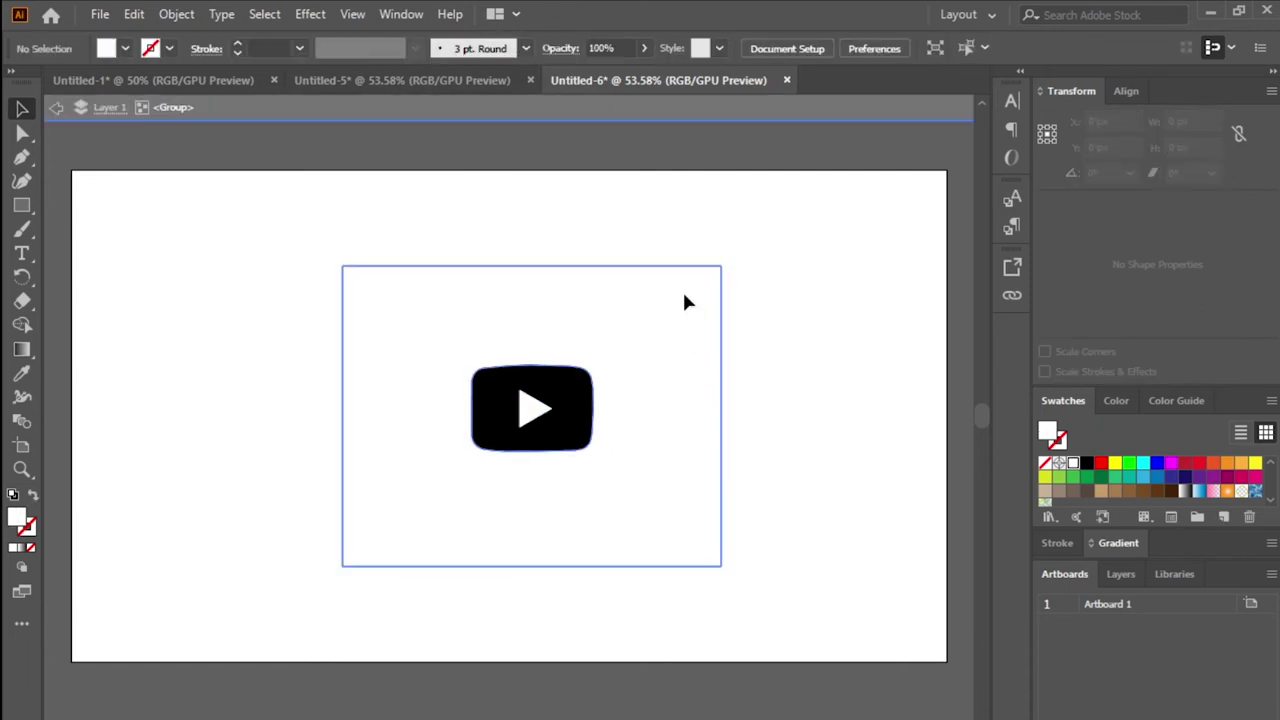
key("Delete")
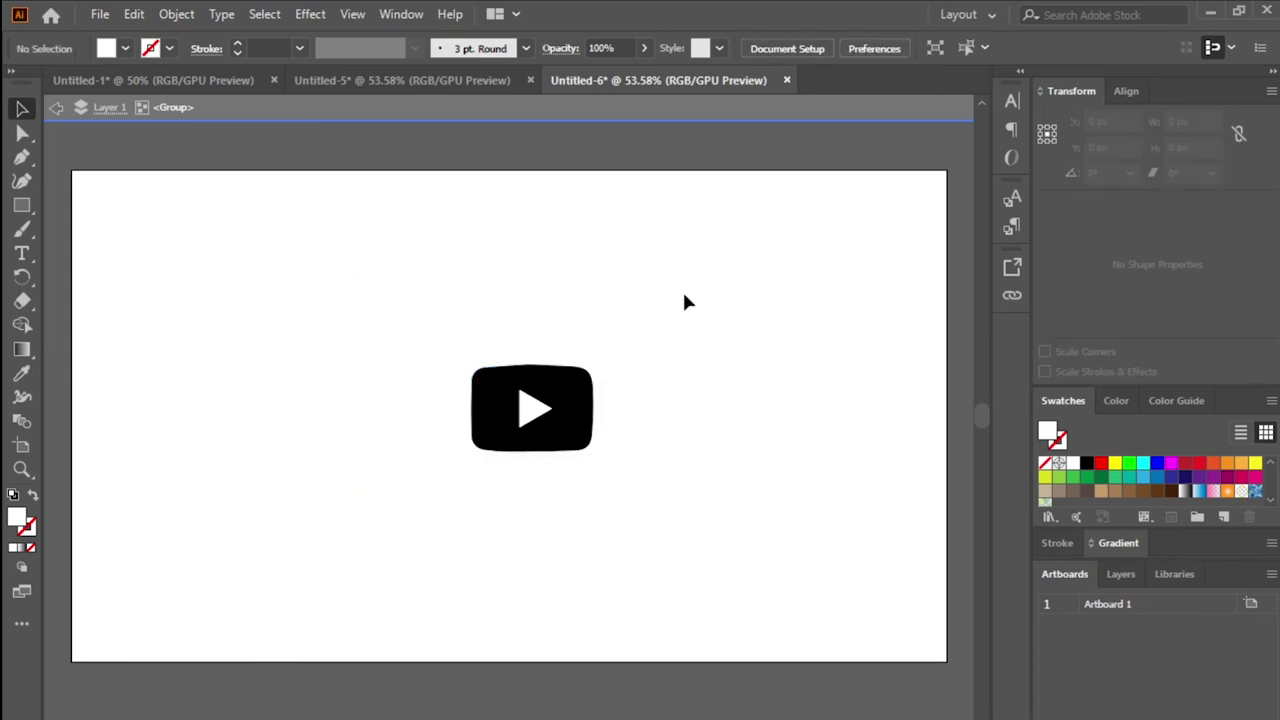
left_click(563, 397)
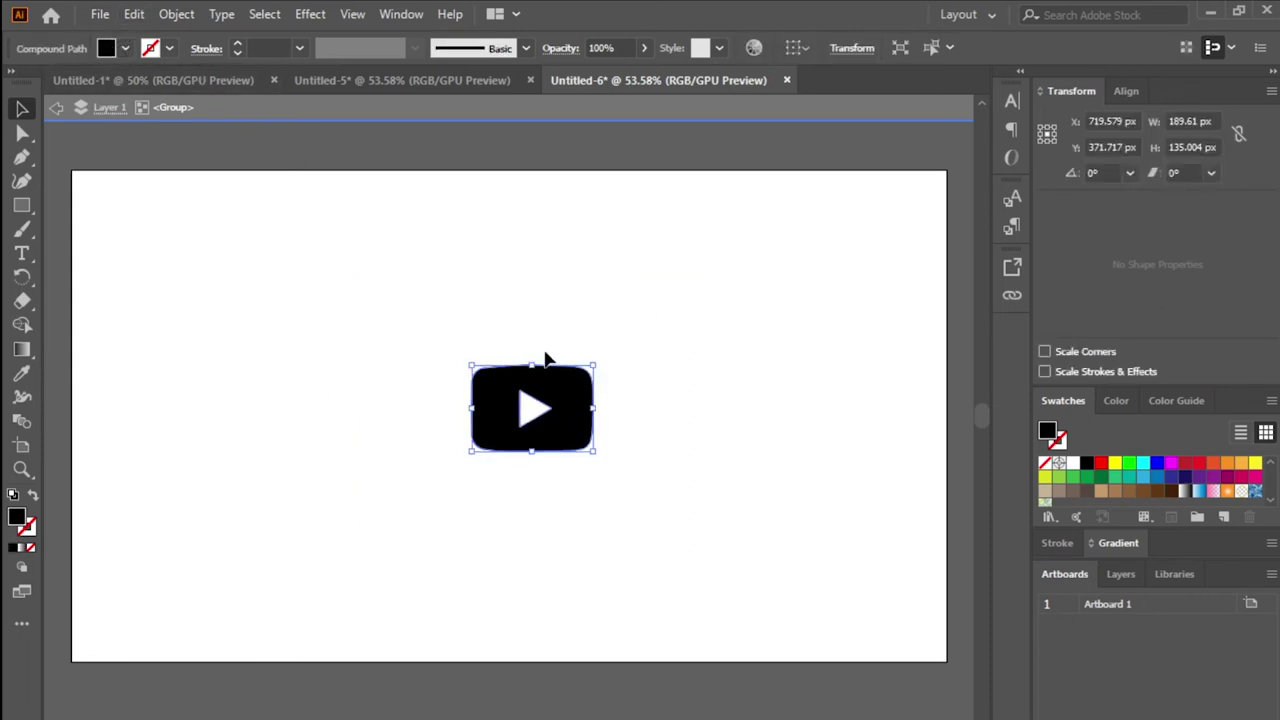
double_click(535, 410)
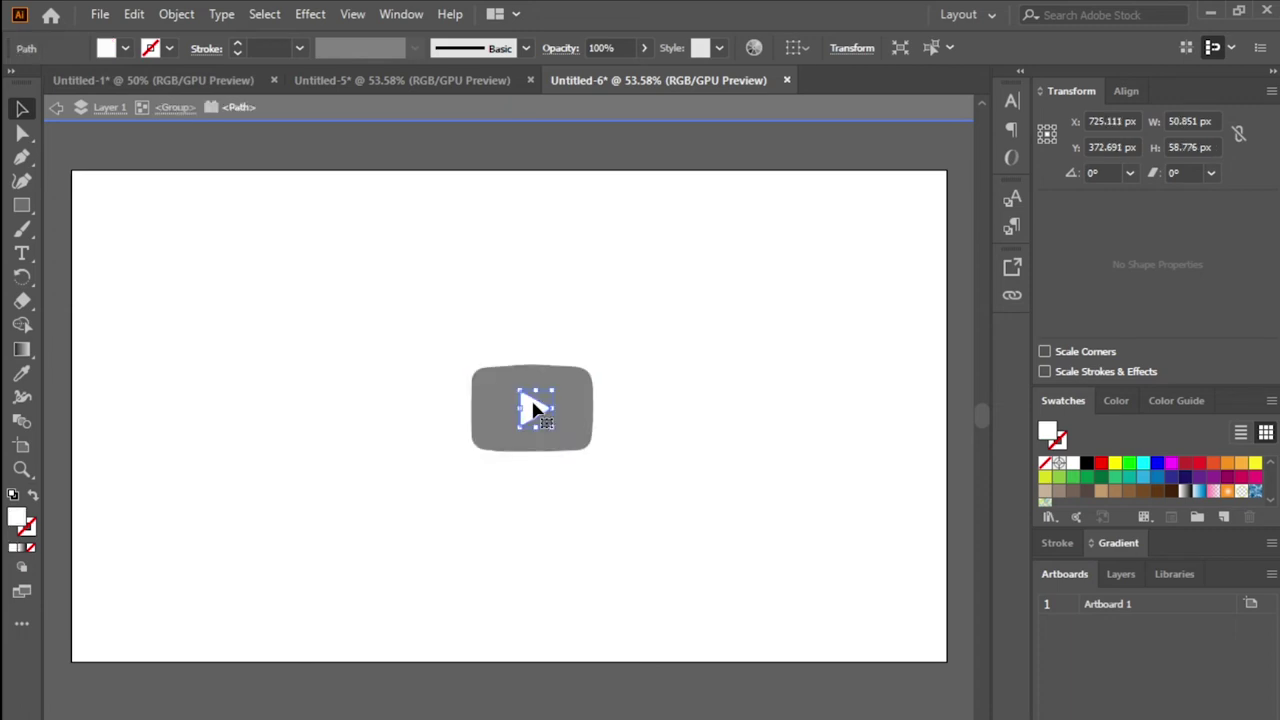
left_click(528, 395)
double_click(731, 380)
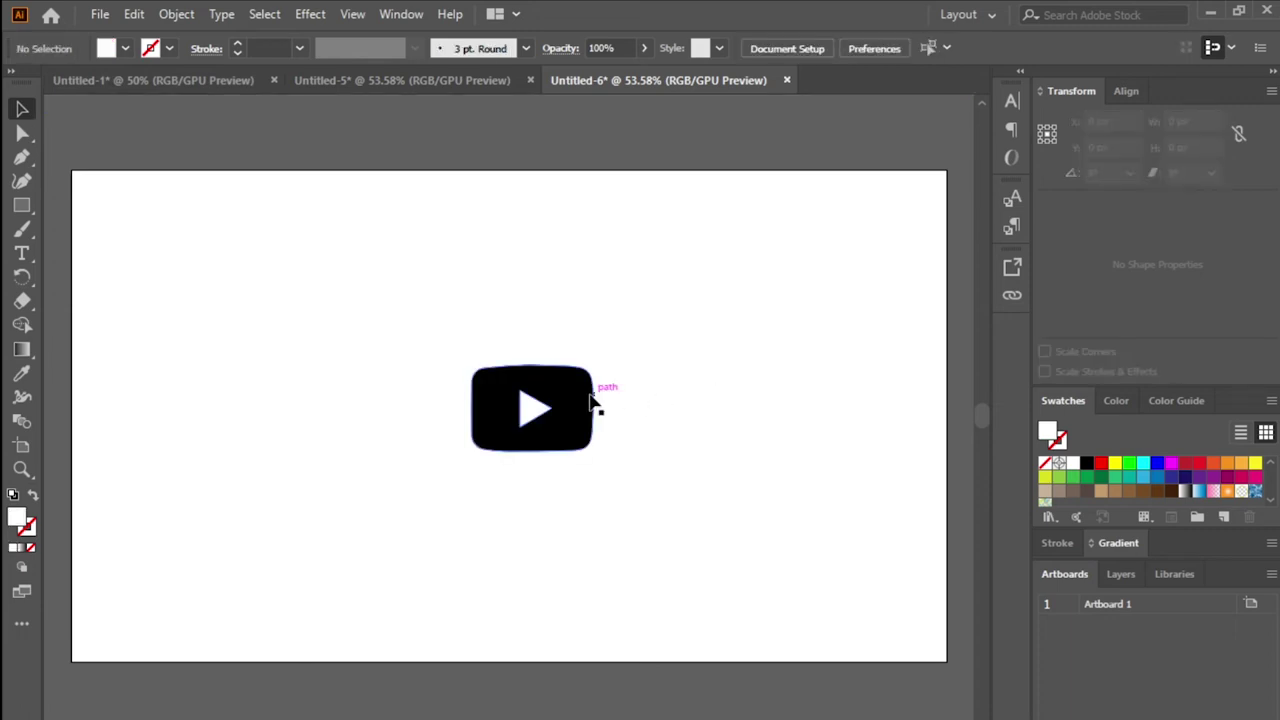
Step: Fill the traced YouTube logo red, keeping the play triangle white, and nudge it into place
left_click(590, 402)
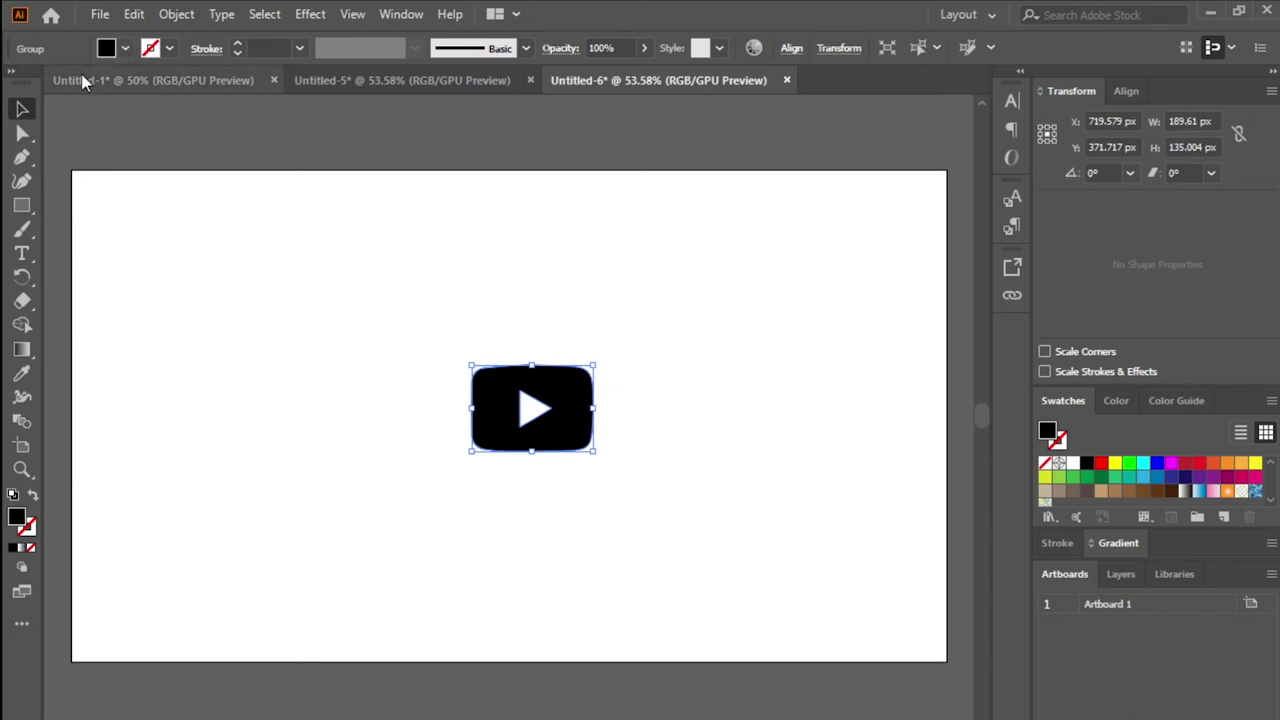
left_click(124, 48)
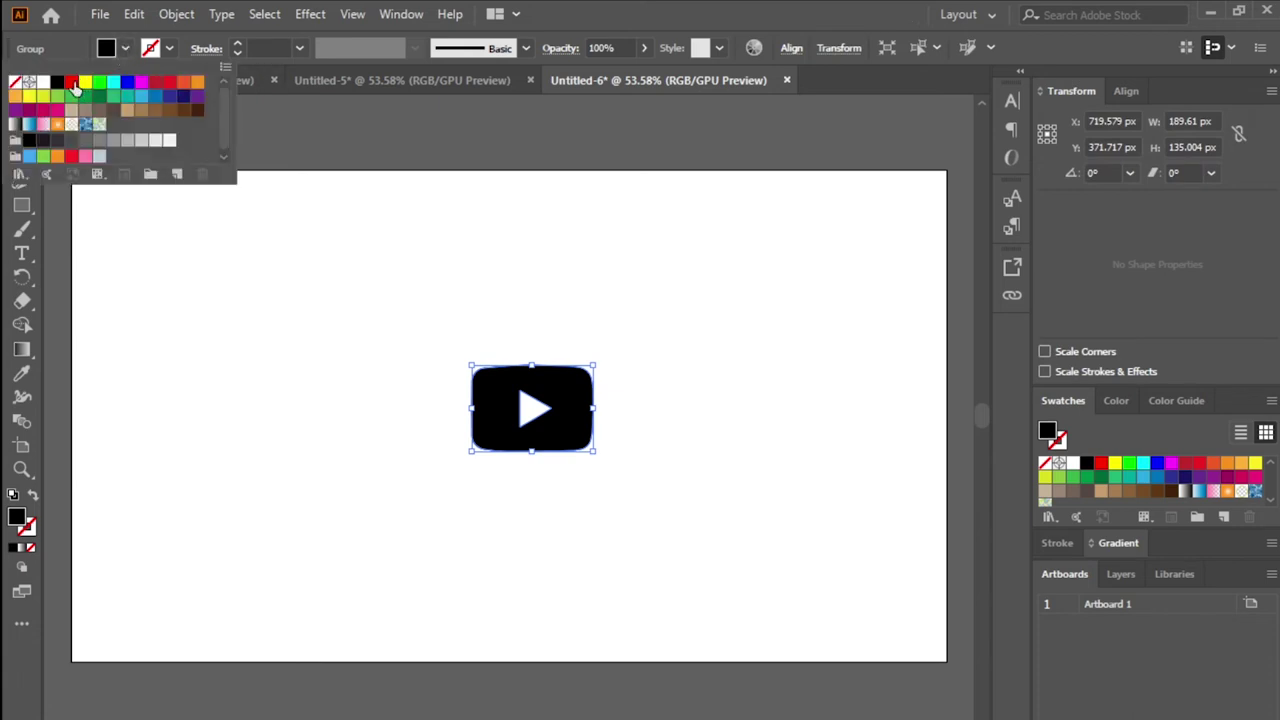
left_click(75, 88)
left_click(715, 273)
left_click(715, 273)
mouse_move(508, 410)
left_mouse_down()
mouse_move(288, 414)
mouse_move(549, 406)
left_mouse_up()
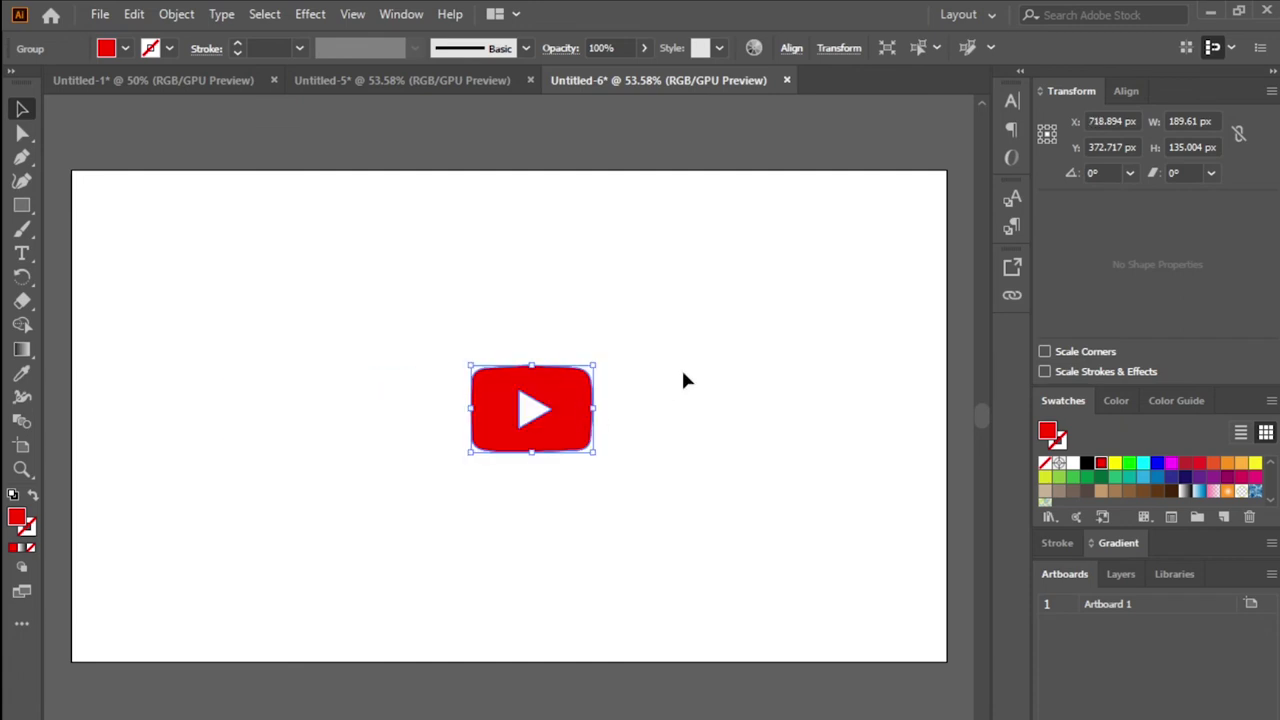
left_click(696, 369)
left_click(580, 380)
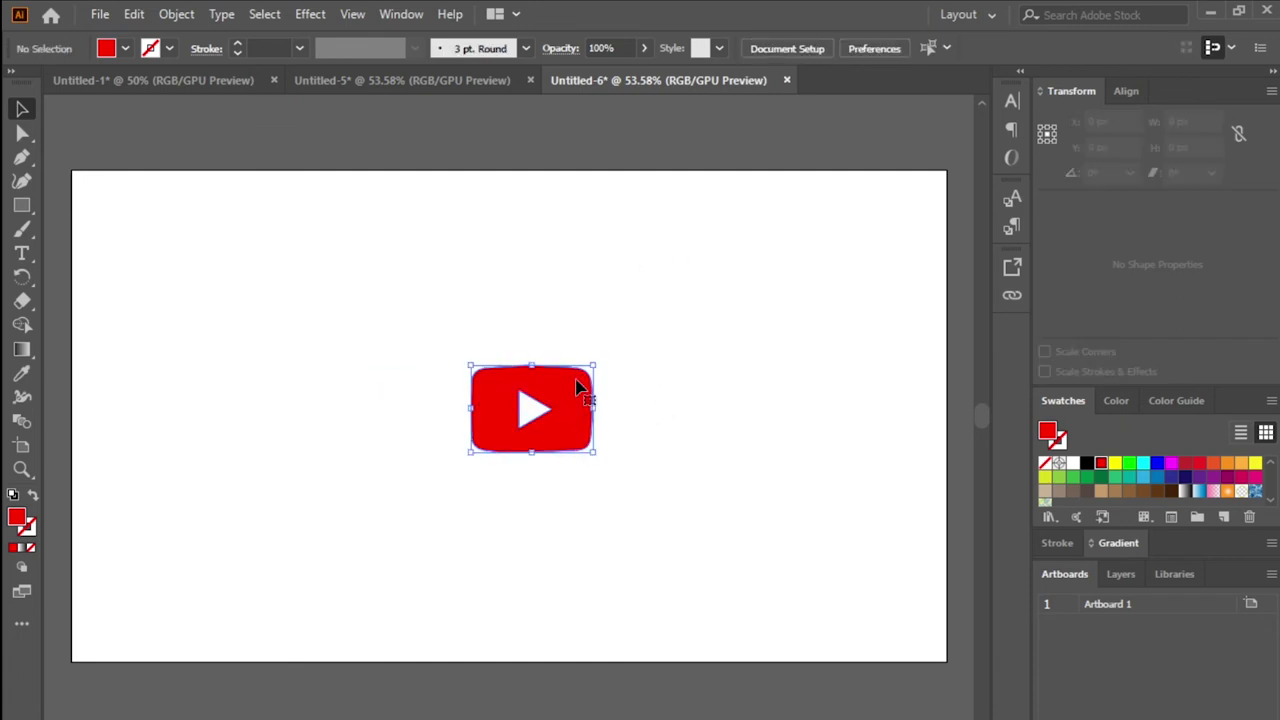
Step: Export the red YouTube logo to the Desktop as PNG 'Yt icon', 300 ppi, transparent background
left_click(99, 16)
mouse_move(136, 367)
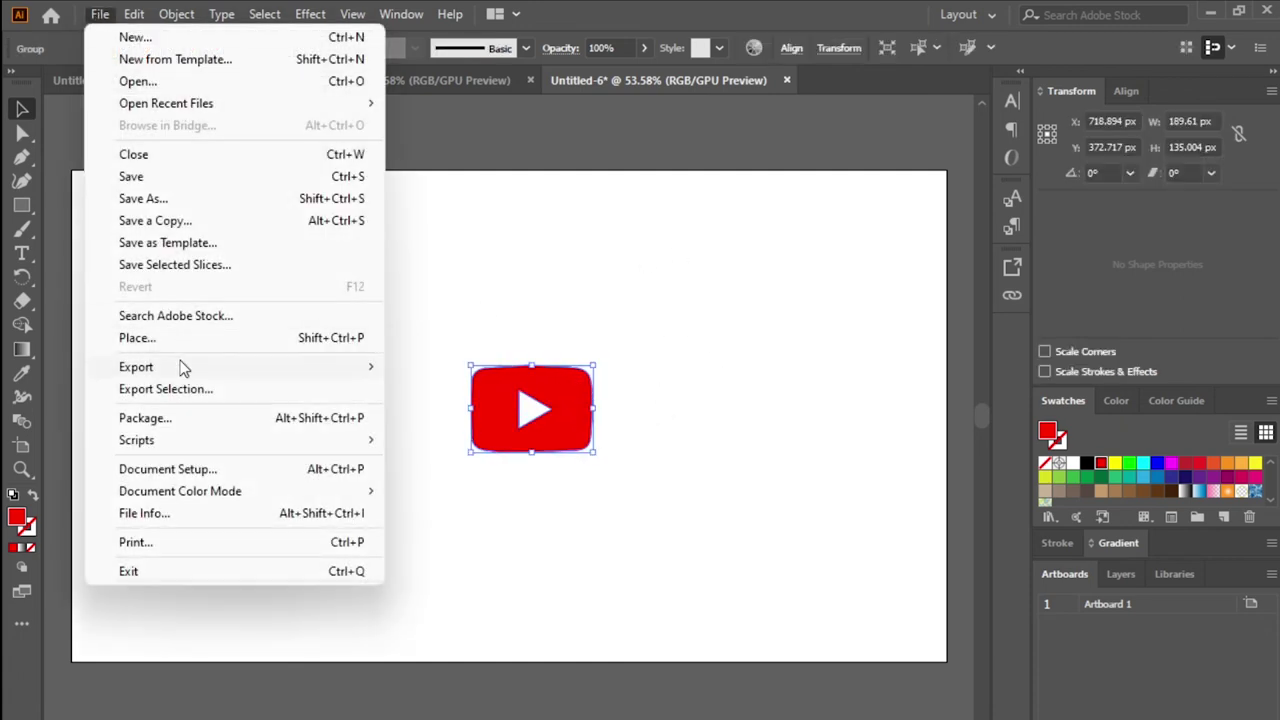
left_click(470, 389)
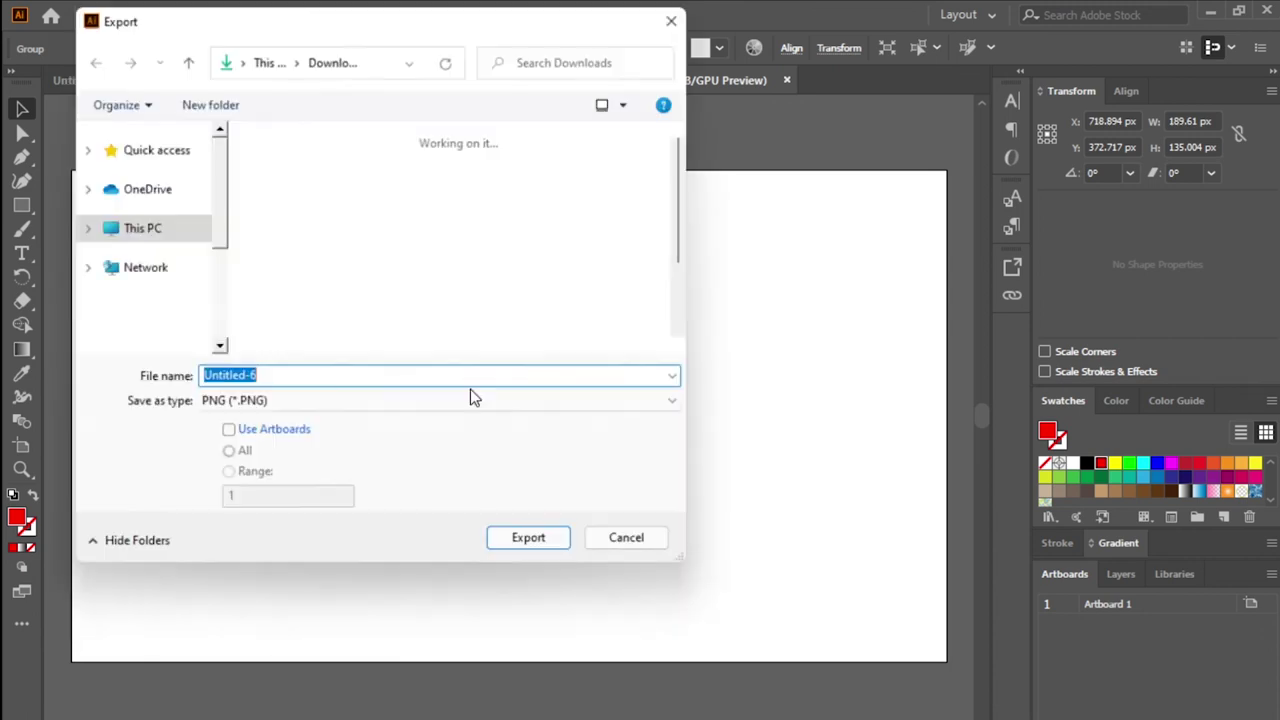
left_click(130, 177)
left_click(306, 378)
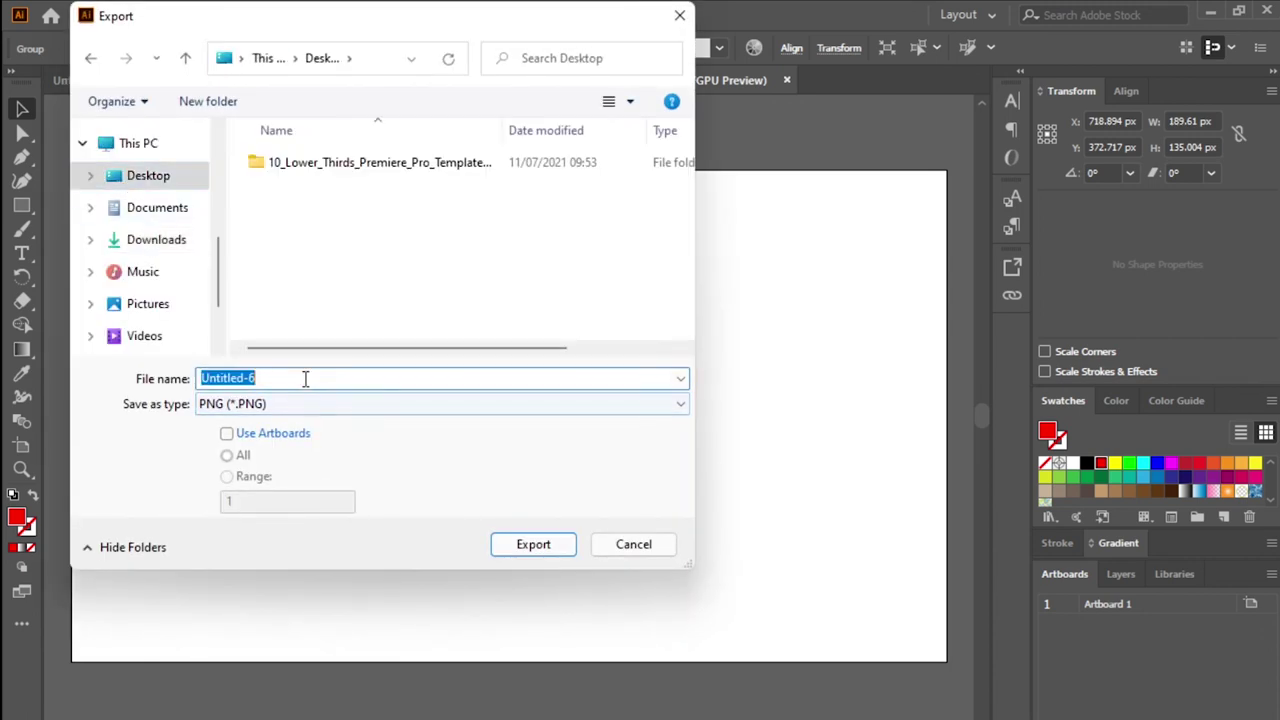
type("Yt icon")
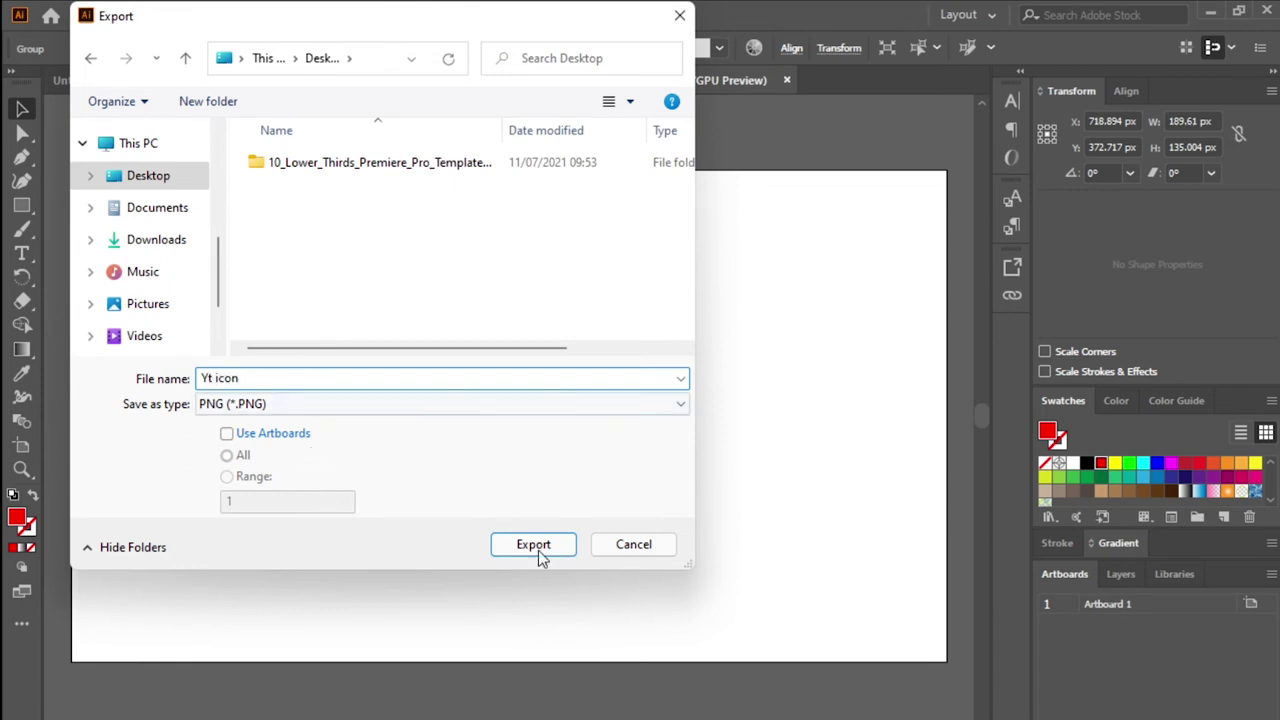
left_click(536, 545)
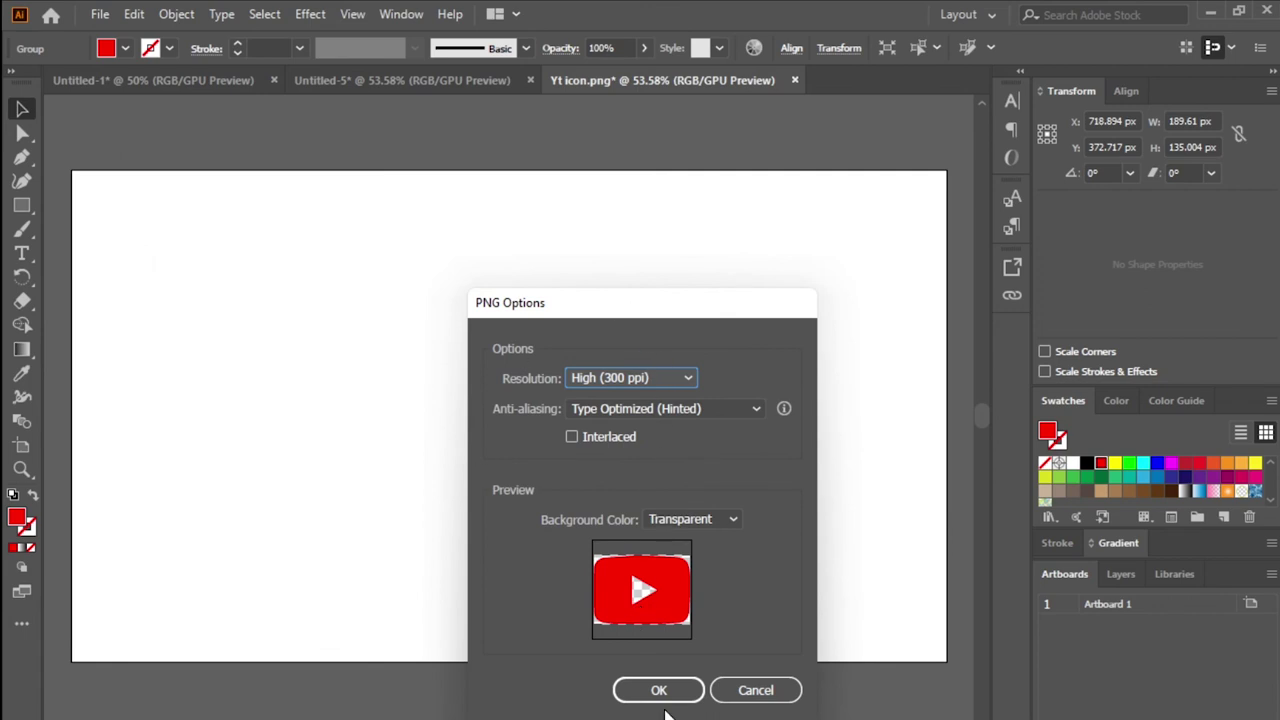
left_click(660, 690)
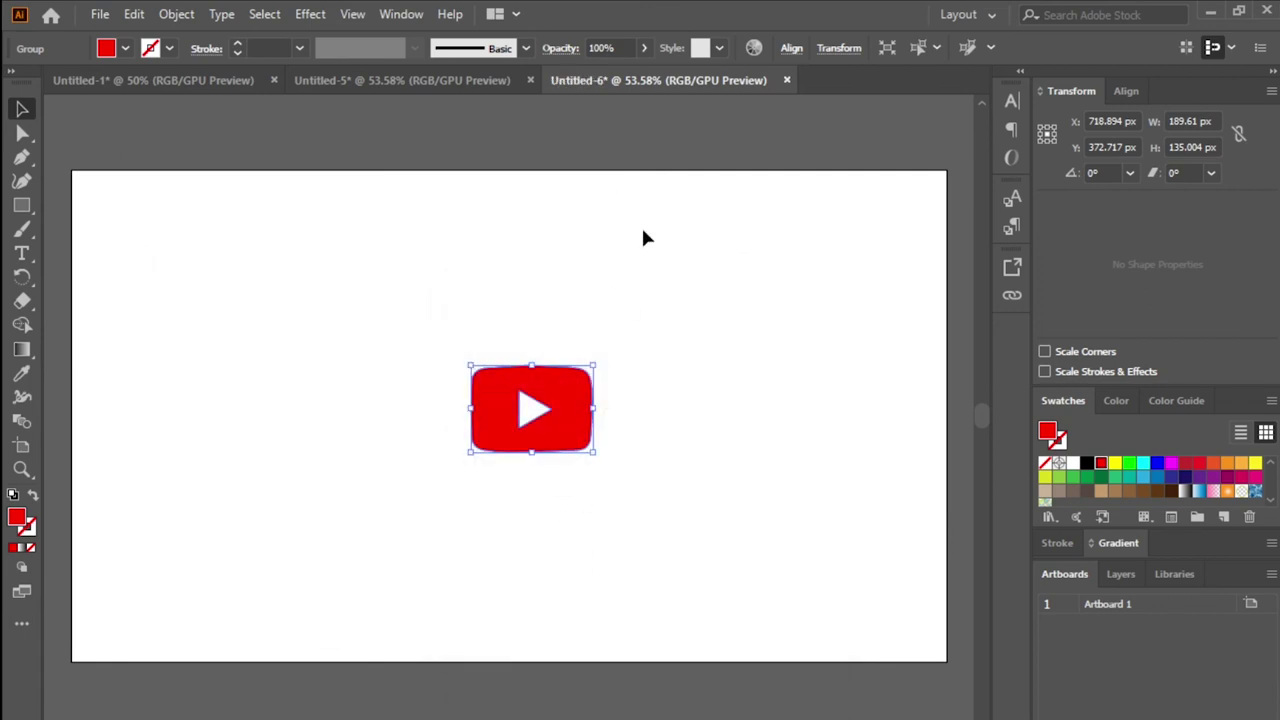
Step: Preview Yt icon.png from the Desktop folder in Photos, then close the viewer
left_click(1210, 12)
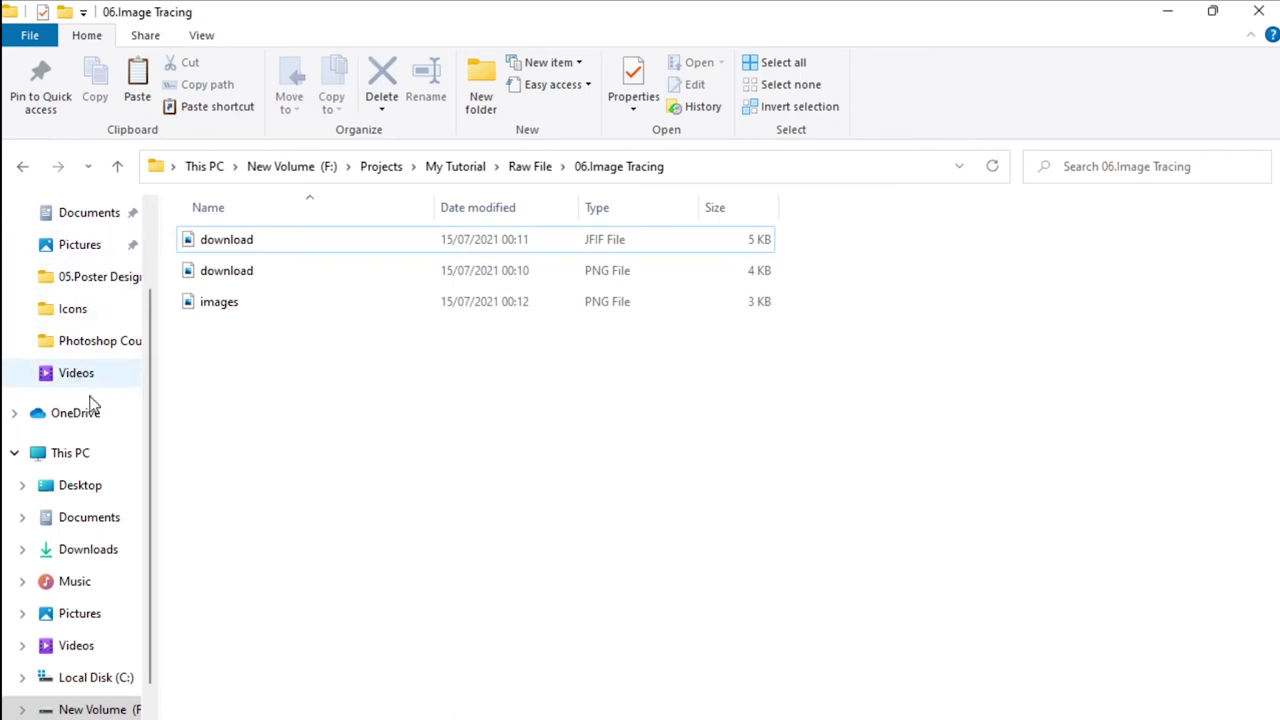
left_click(88, 488)
scroll(370, 487, "down", 2)
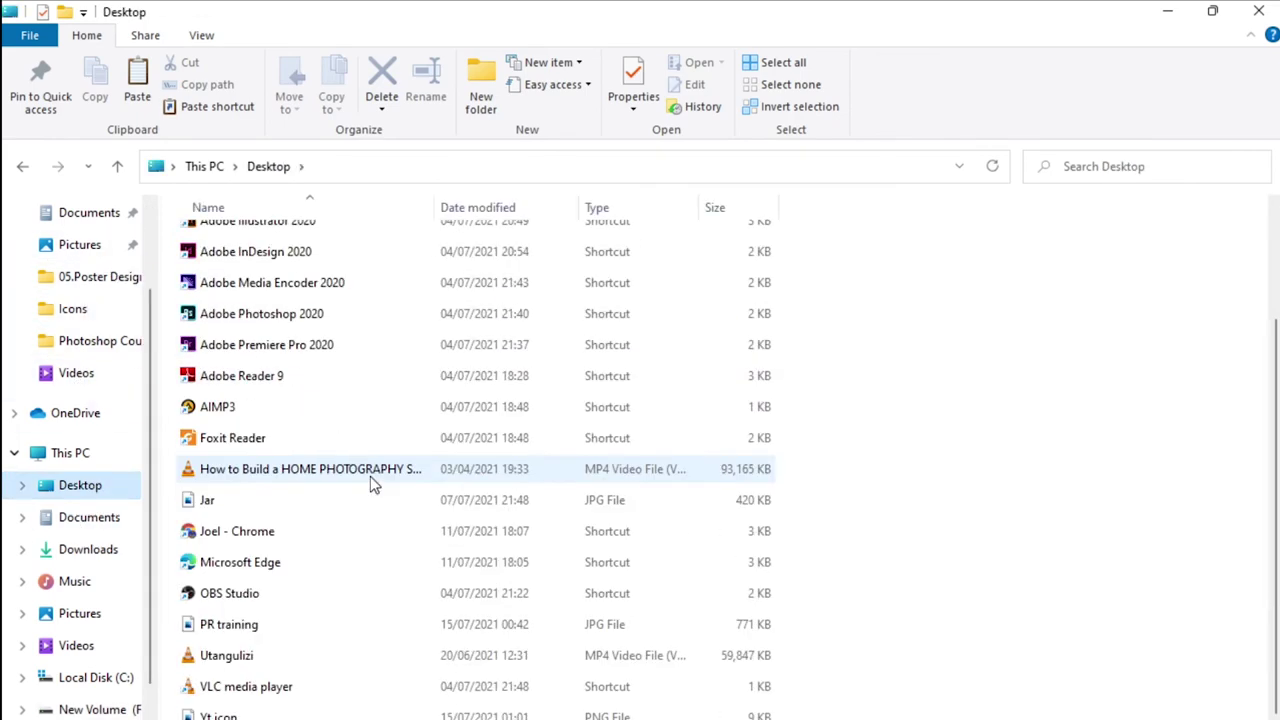
double_click(218, 716)
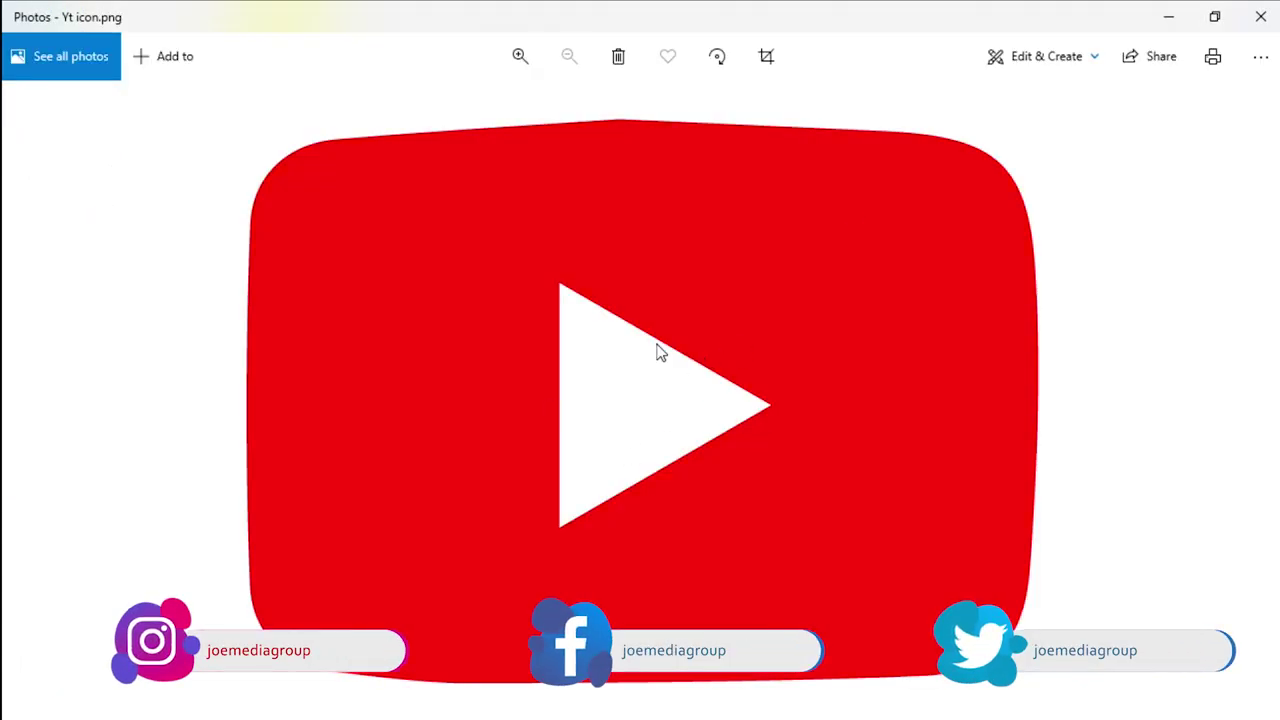
scroll(659, 352, "up", 2)
scroll(657, 349, "down", 2)
scroll(757, 313, "up", 1)
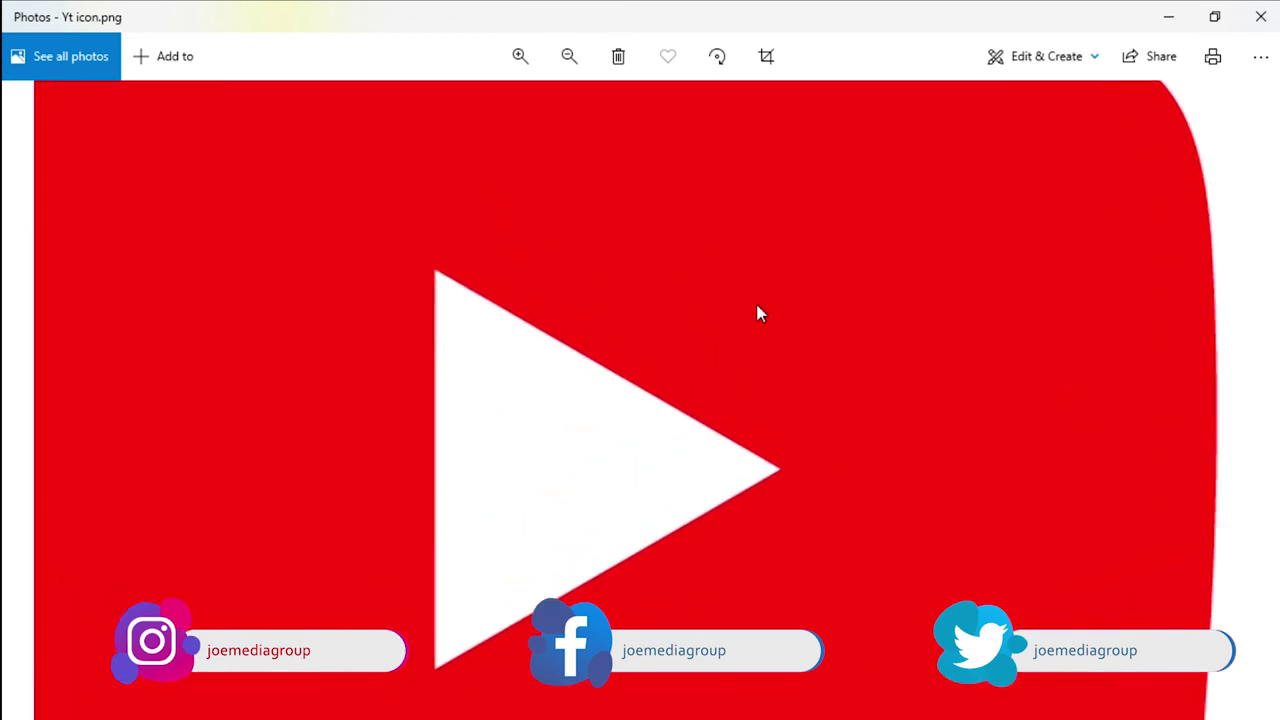
scroll(757, 311, "down", 1)
left_click(1255, 15)
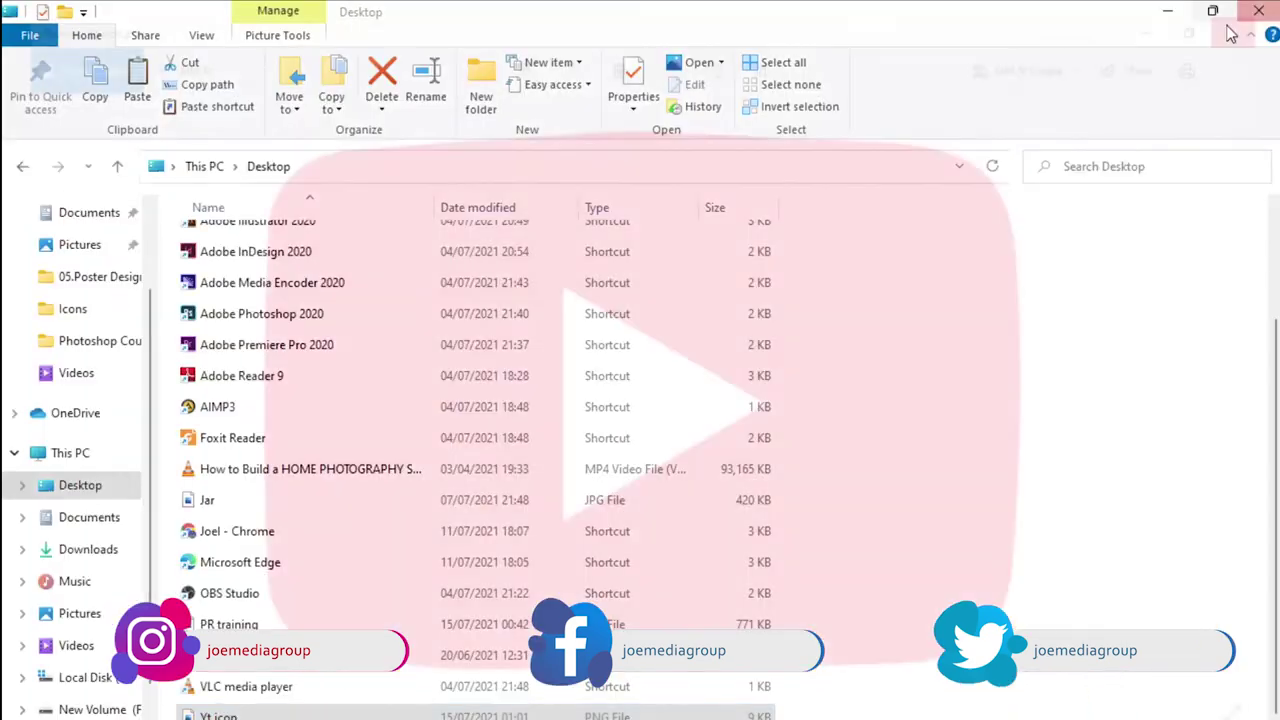
Step: Return to Illustrator and create a new blank document
left_click(1166, 14)
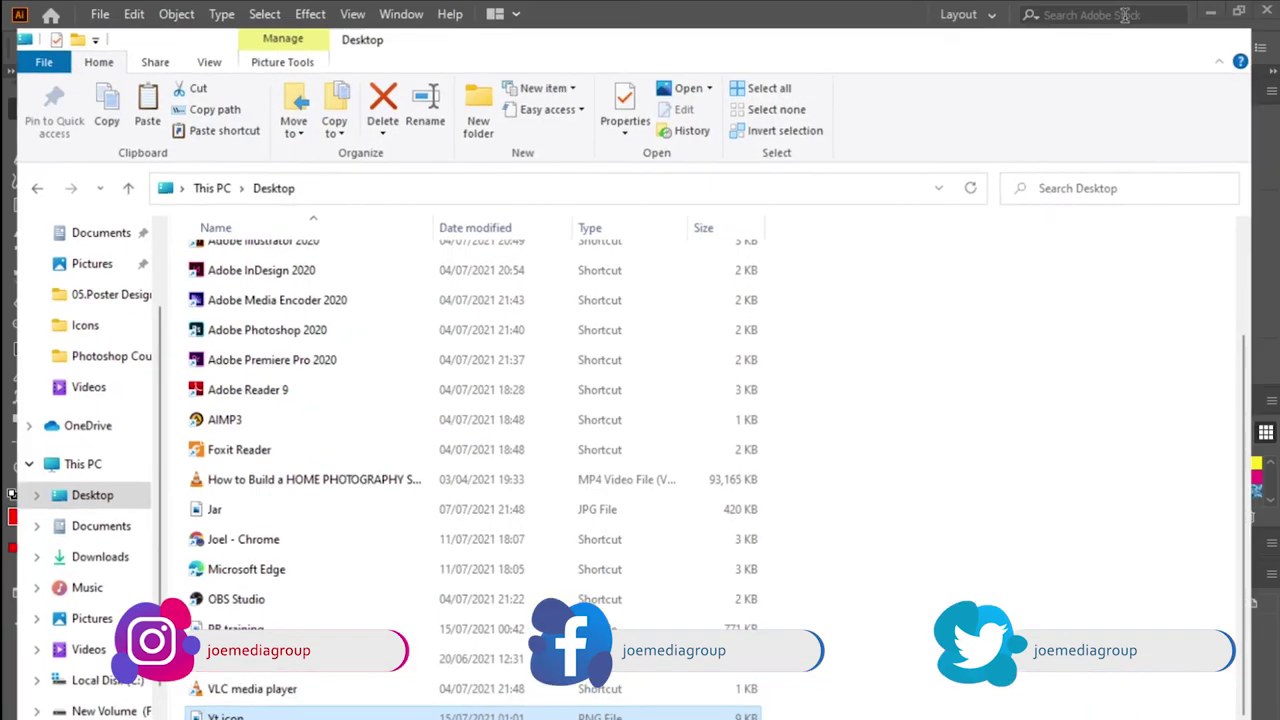
left_click(100, 14)
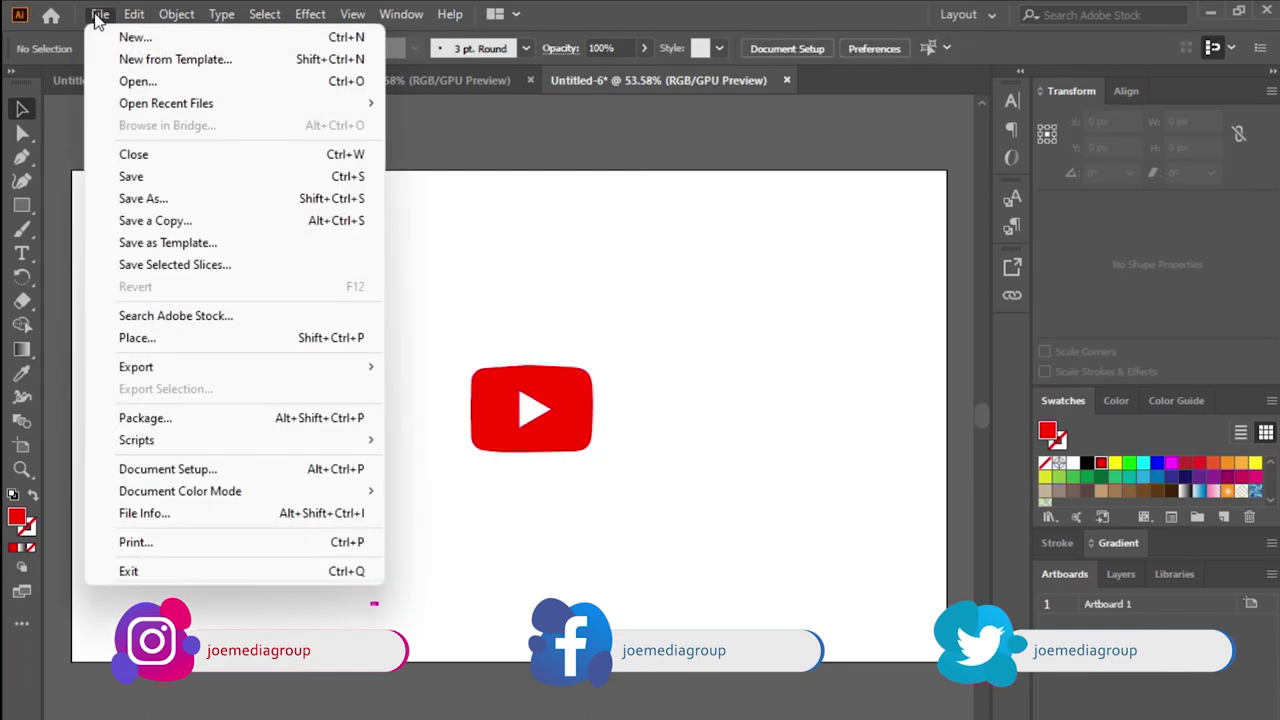
left_click(150, 38)
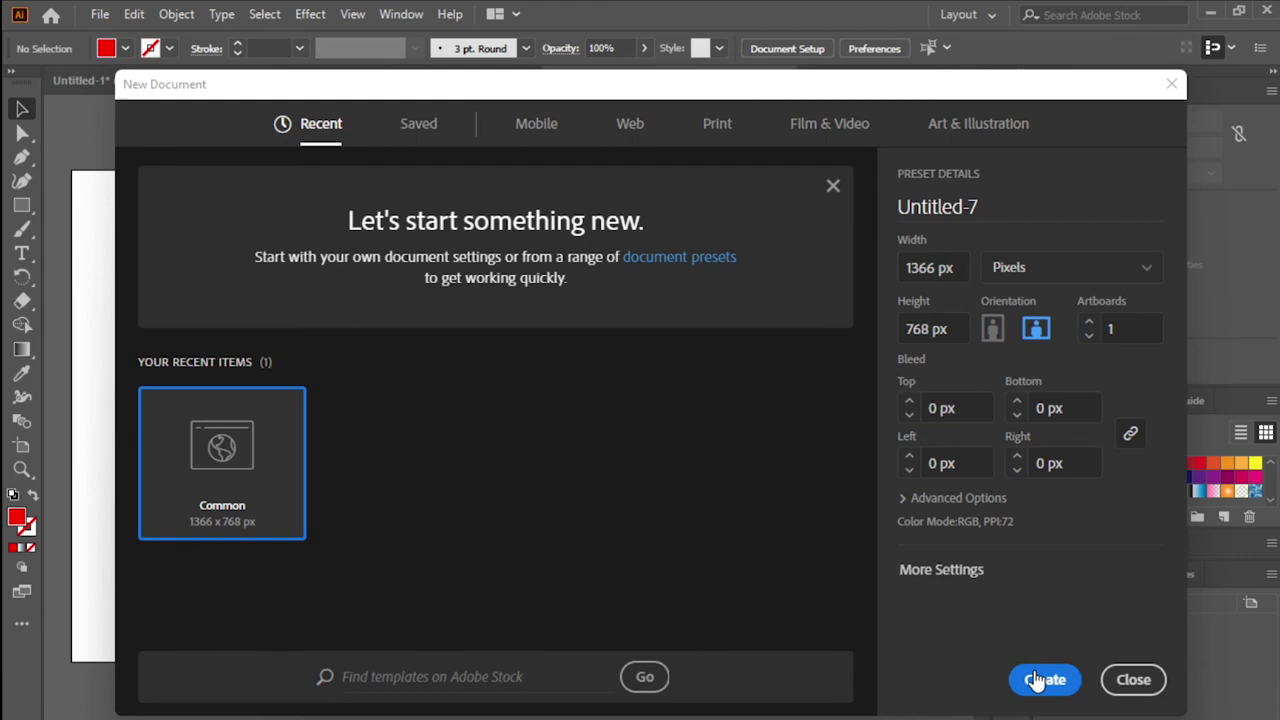
left_click(1036, 681)
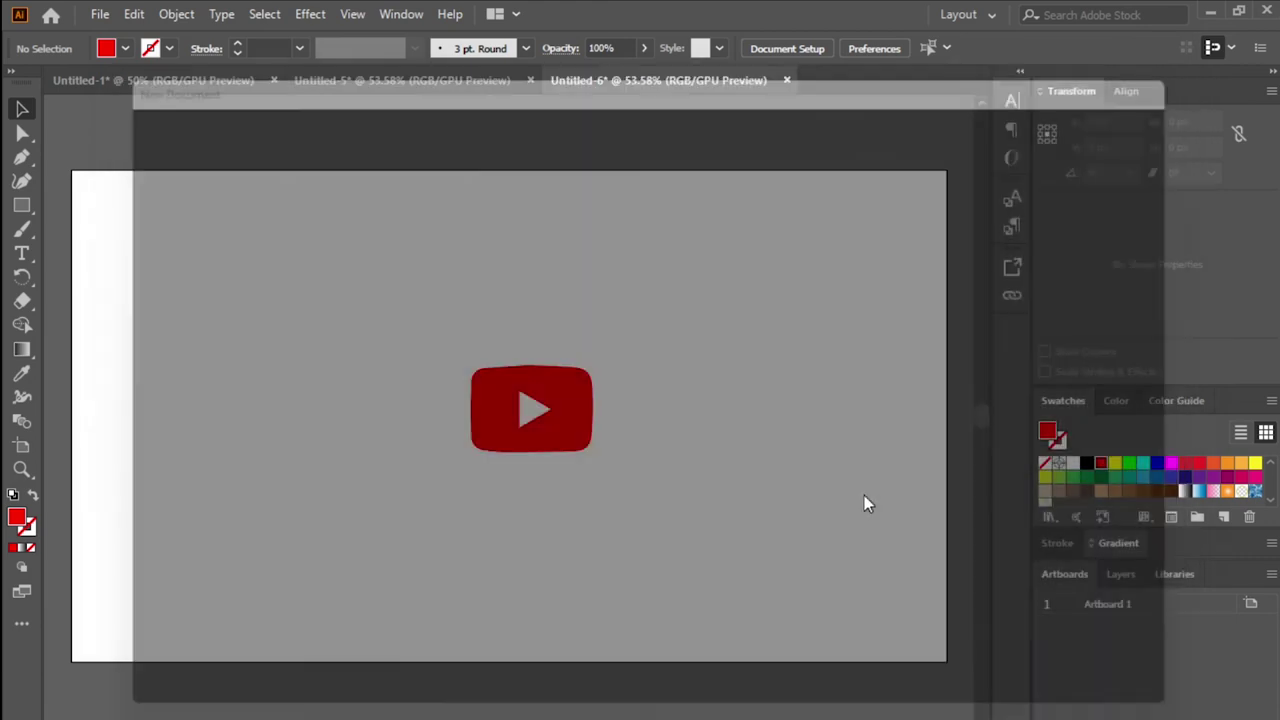
Step: Place the Facebook image download.jfif from Downloads on the artboard and image-trace it
left_click(100, 14)
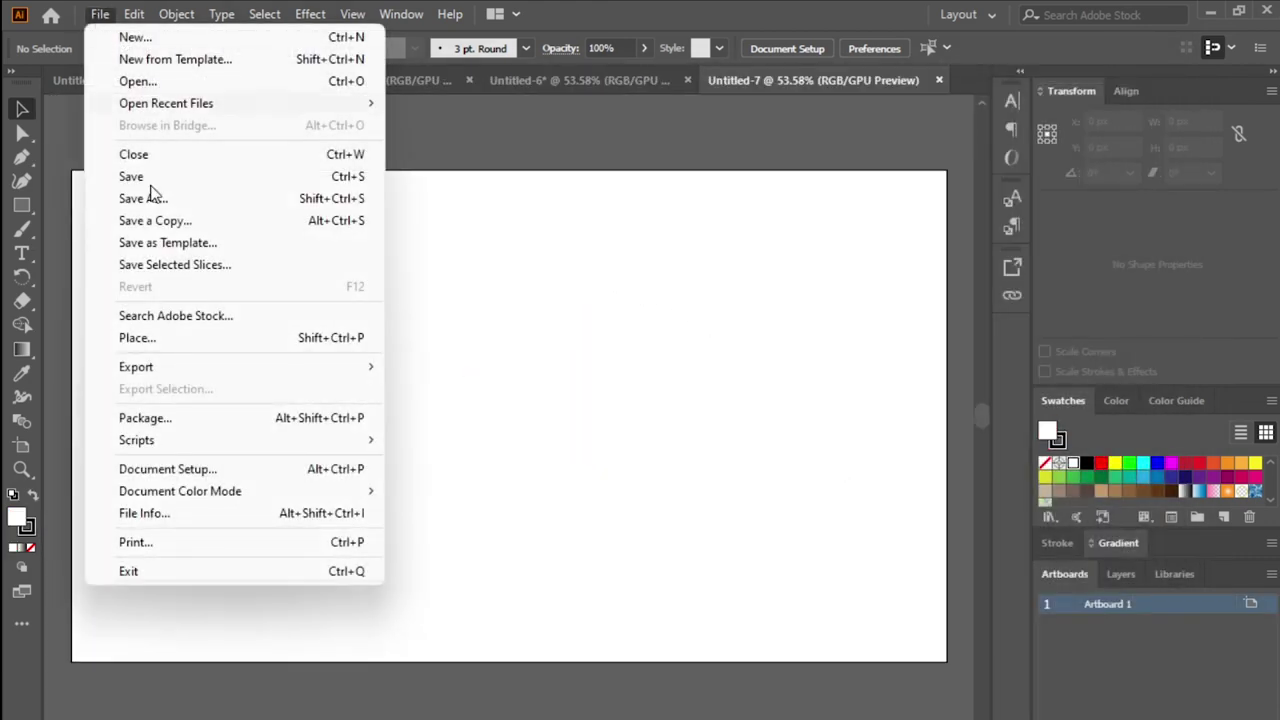
left_click(160, 338)
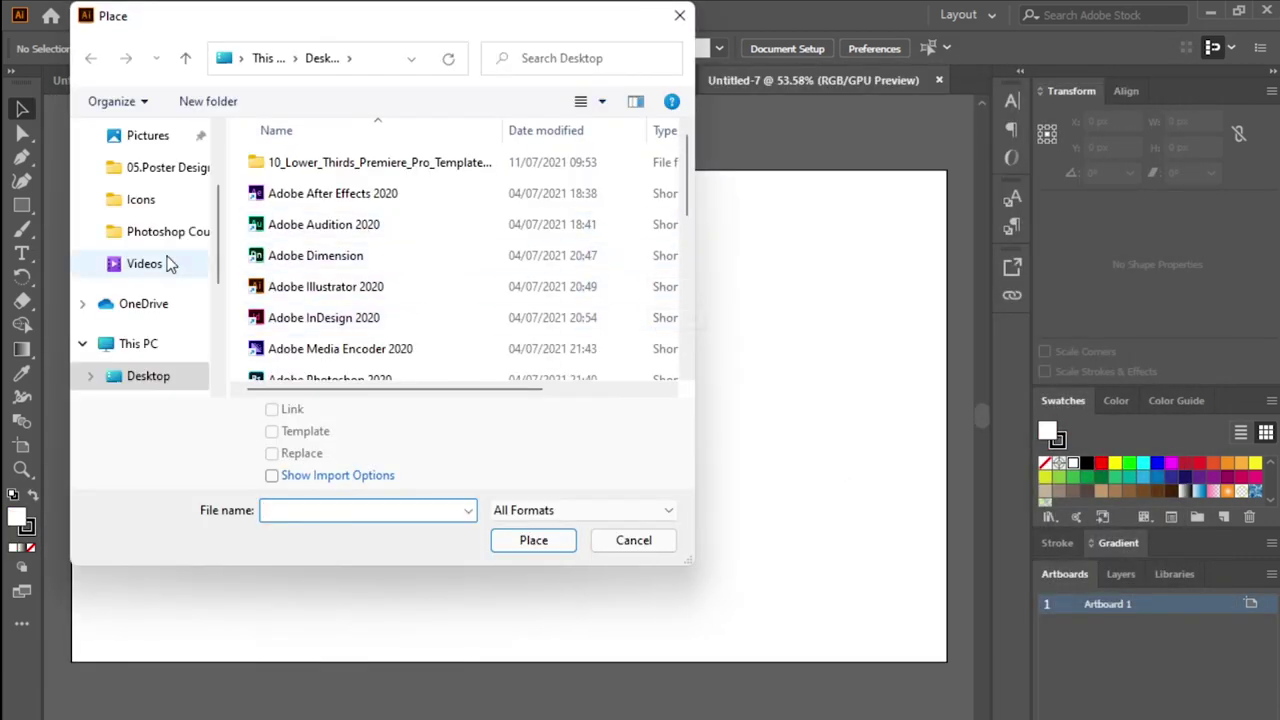
scroll(155, 288, "up", 3)
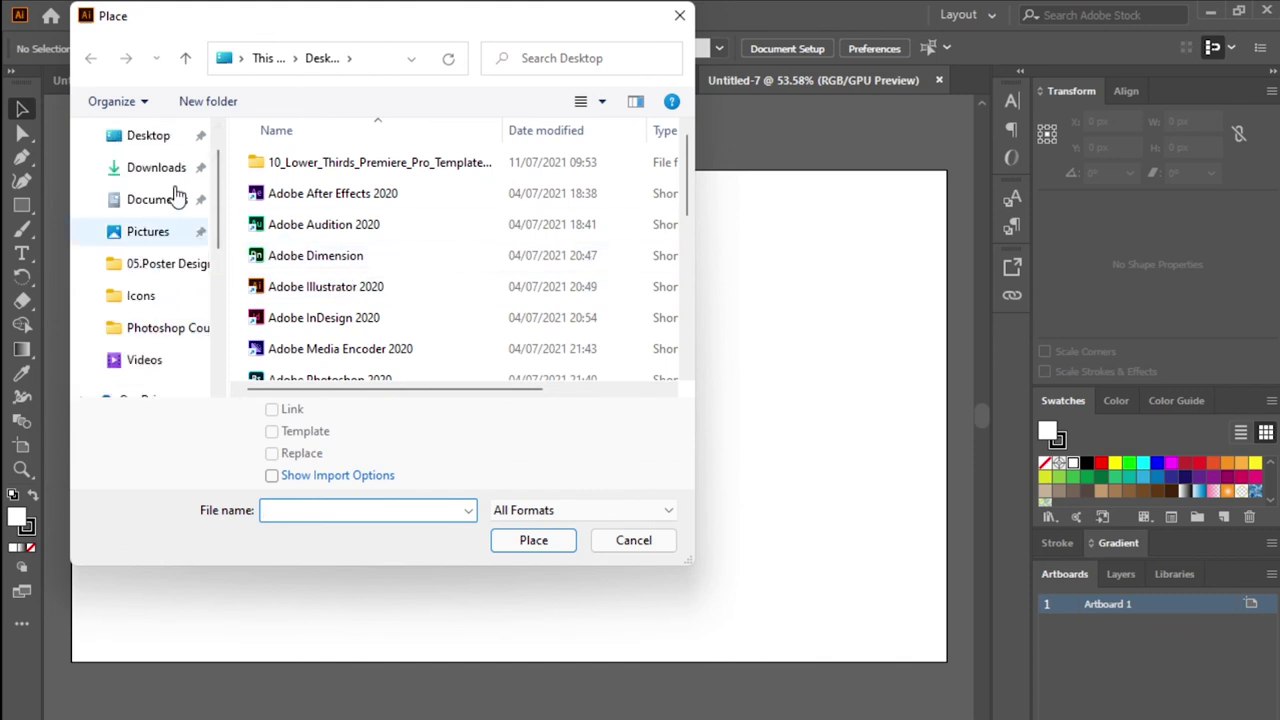
left_click(157, 167)
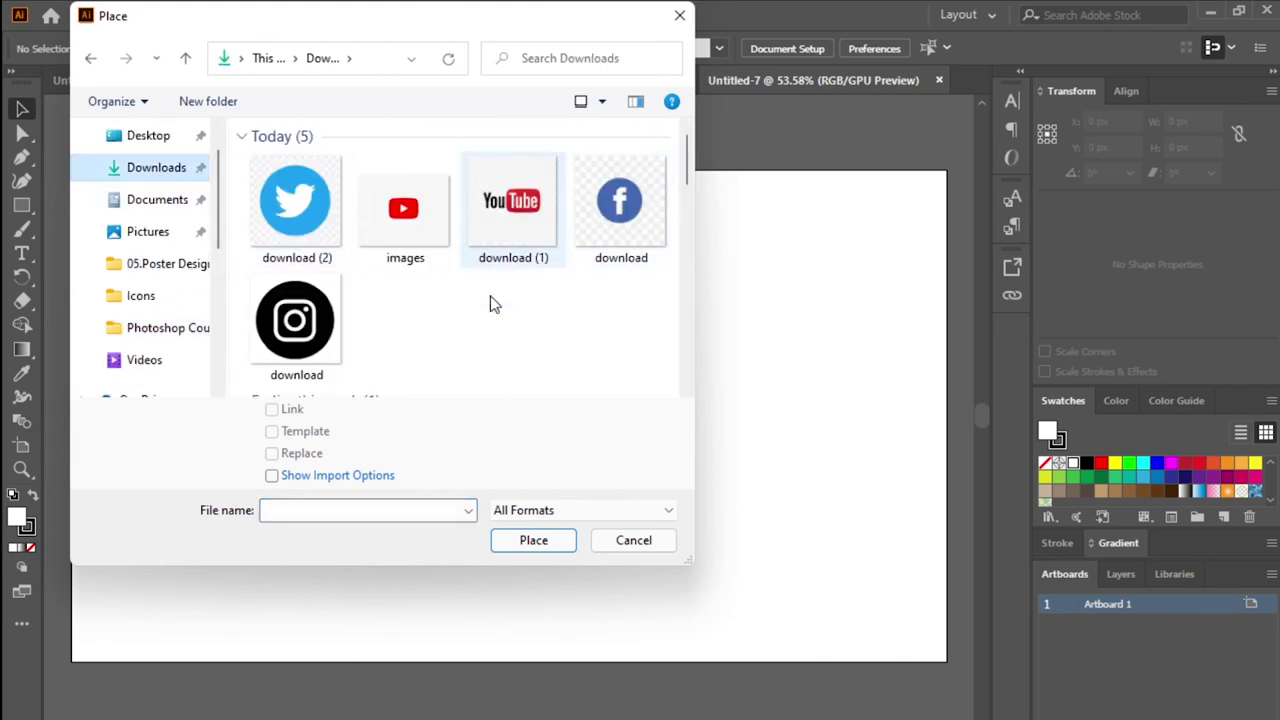
left_click(620, 205)
left_click(533, 540)
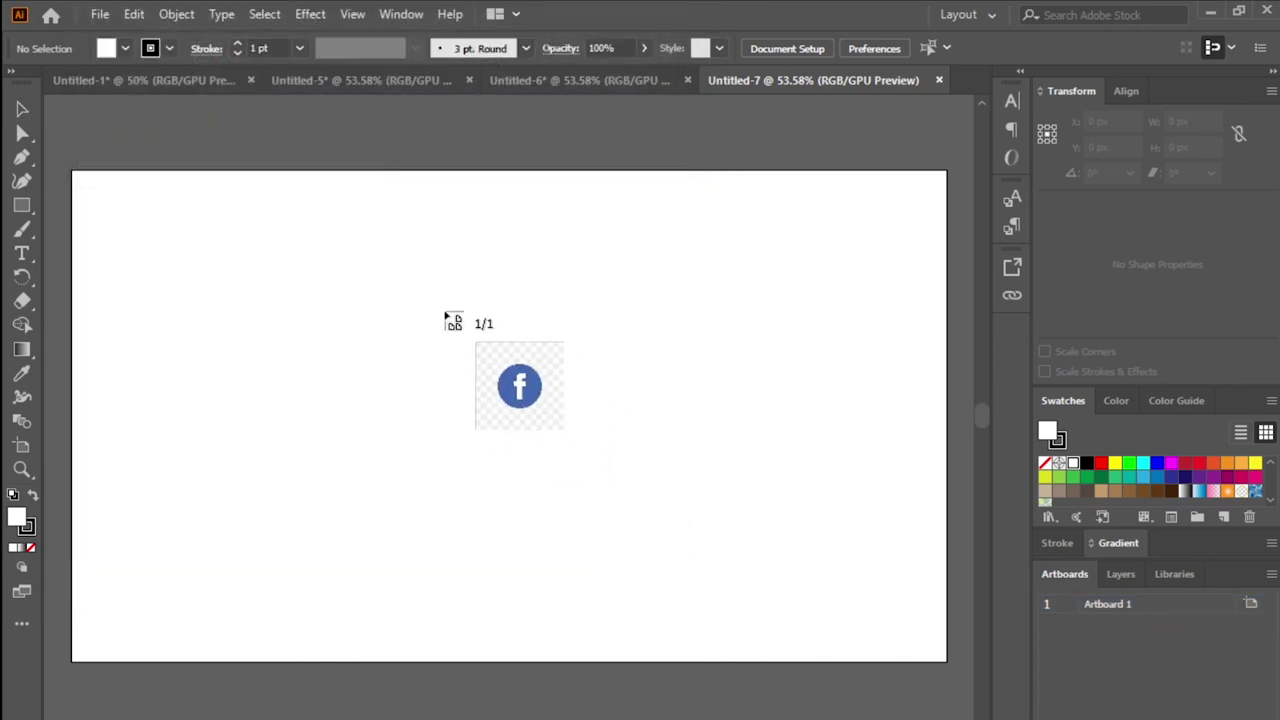
mouse_move(371, 255)
left_mouse_down()
mouse_move(734, 563)
mouse_move(744, 628)
left_mouse_up()
left_click_drag(580, 413, 486, 365)
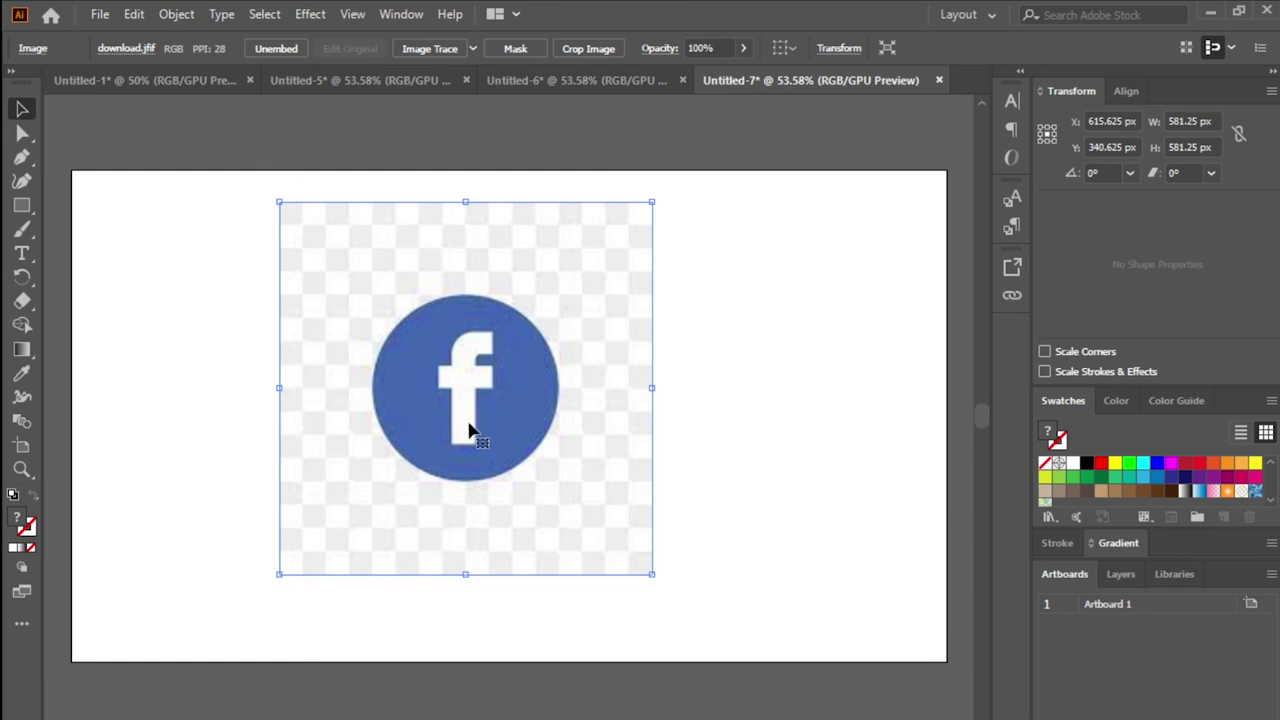
left_click_drag(494, 343, 500, 370)
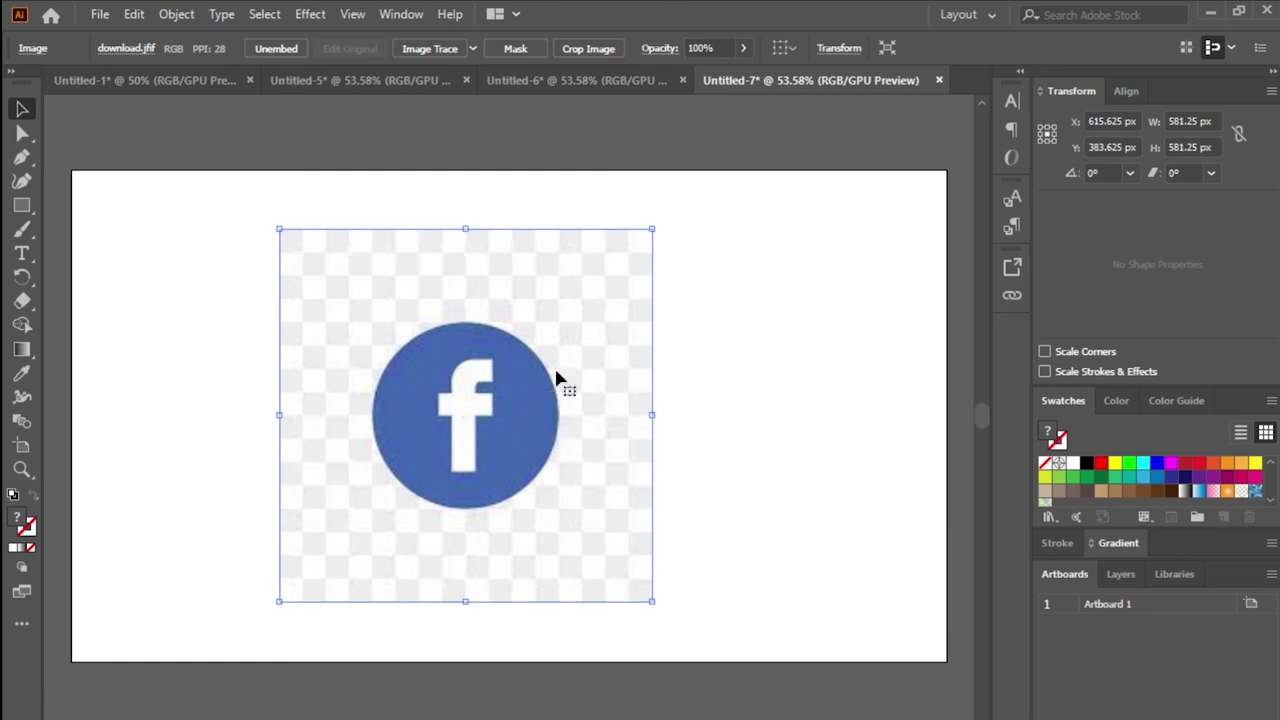
left_click(431, 48)
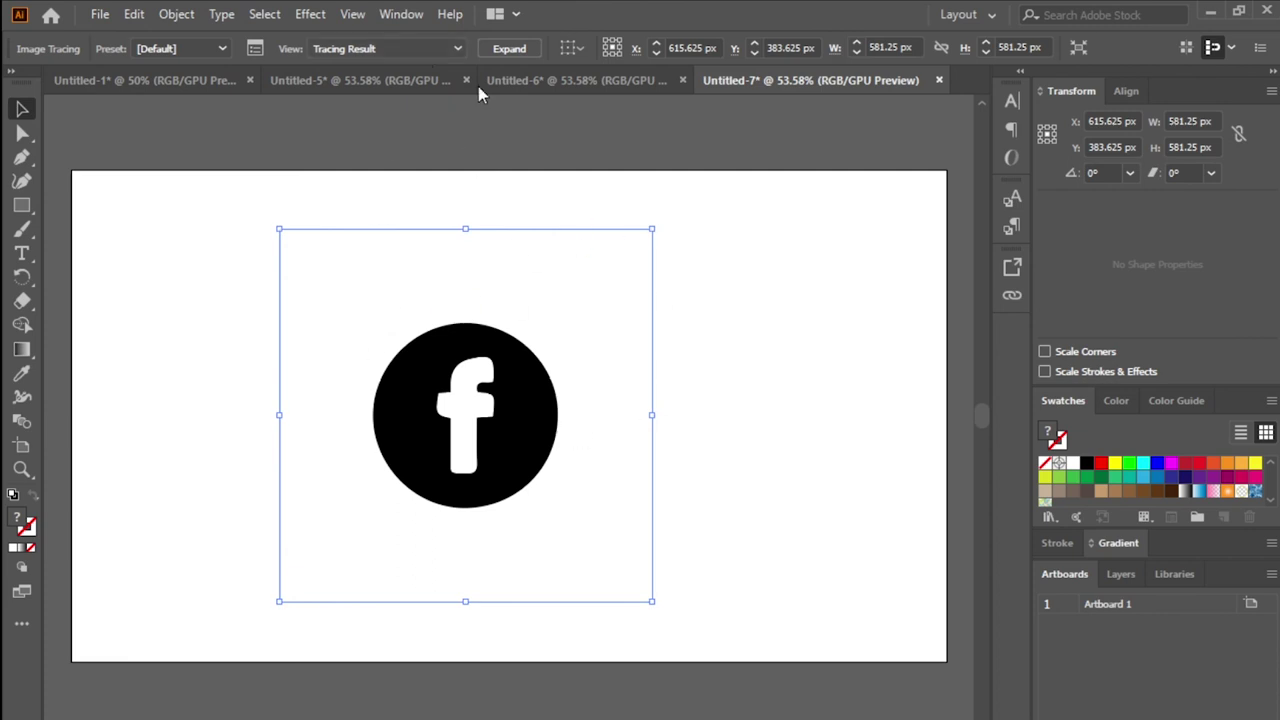
Step: Expand the traced Facebook icon, fill its circle blue, and move it right toward centre
left_click(500, 49)
double_click(609, 248)
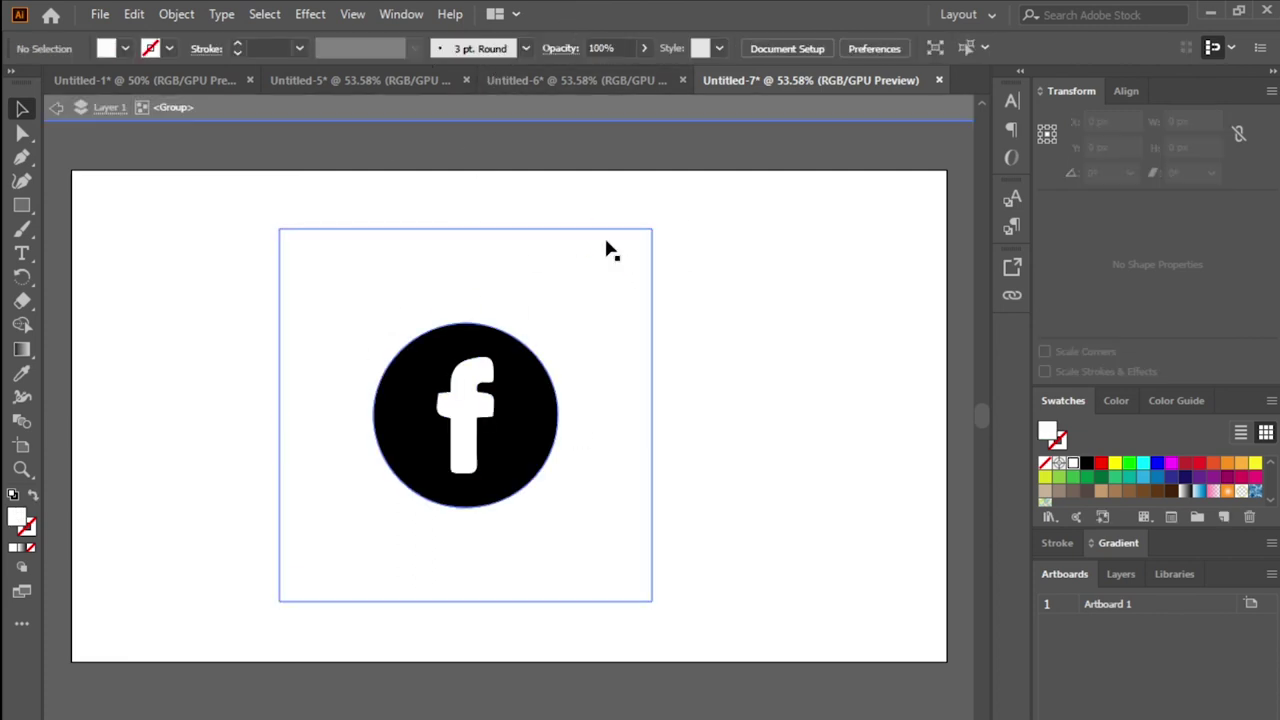
left_click(468, 392)
key("Delete")
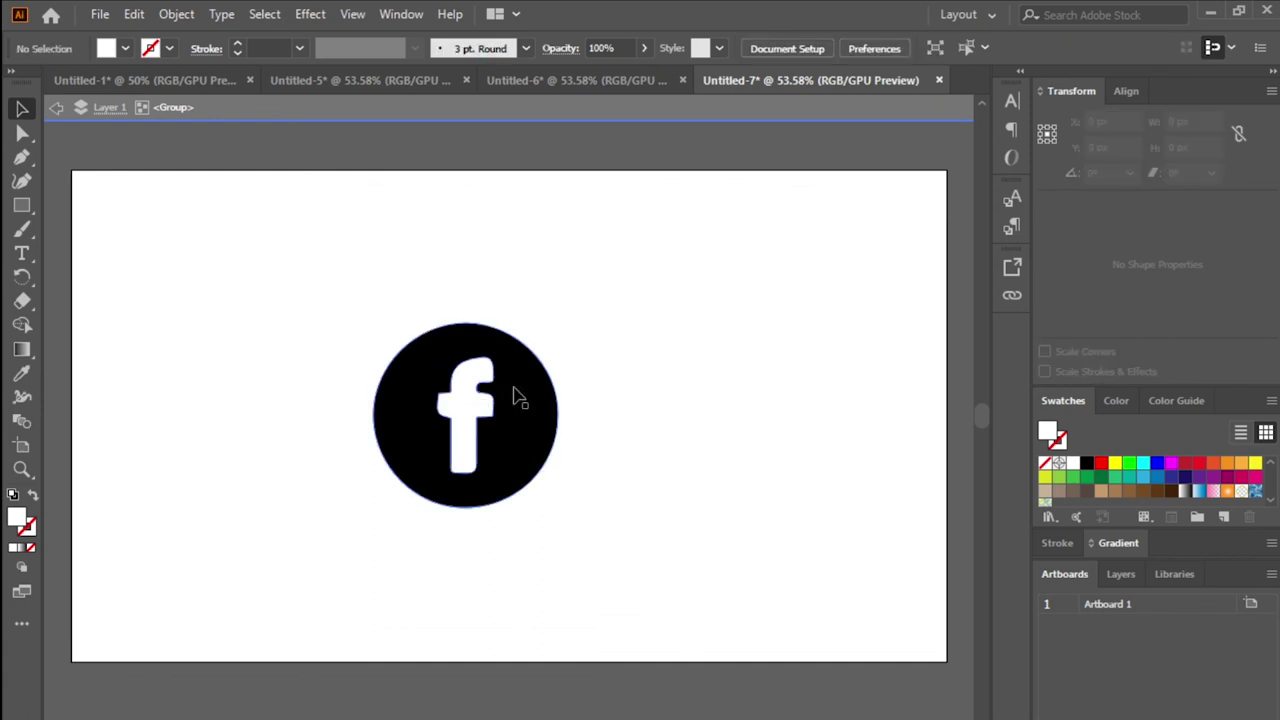
left_click(515, 391)
left_click(127, 50)
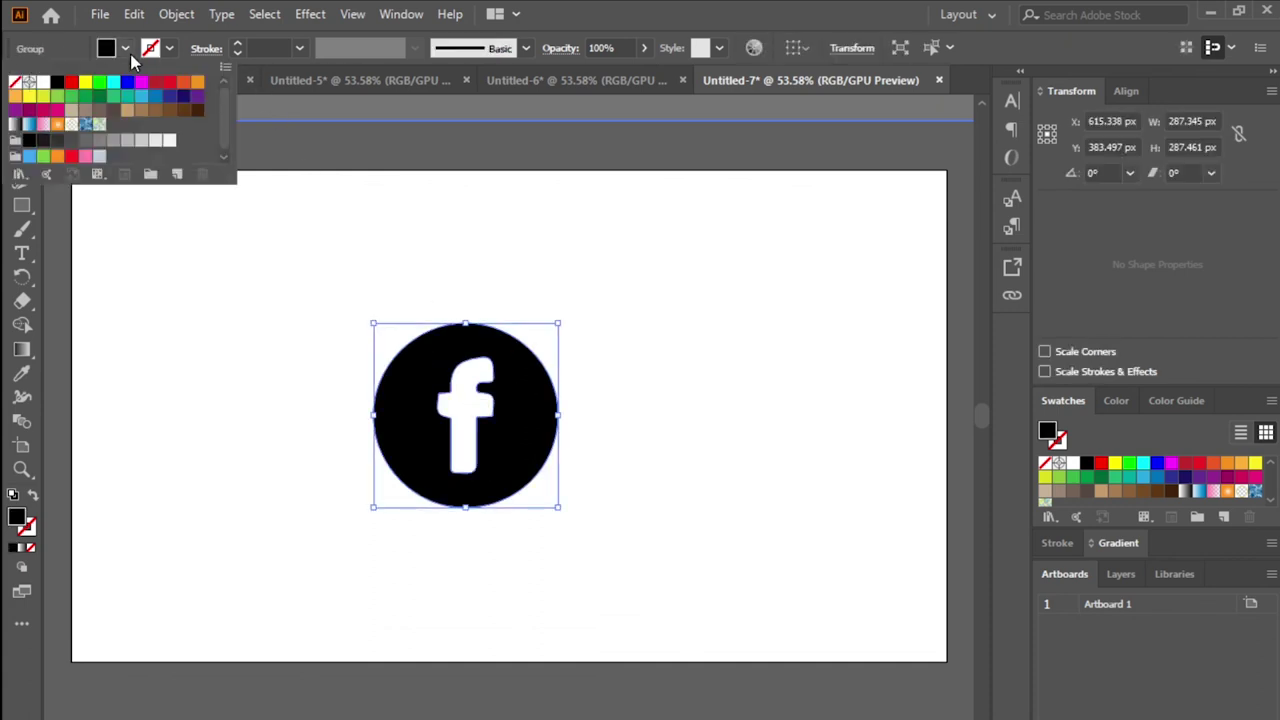
left_click(155, 100)
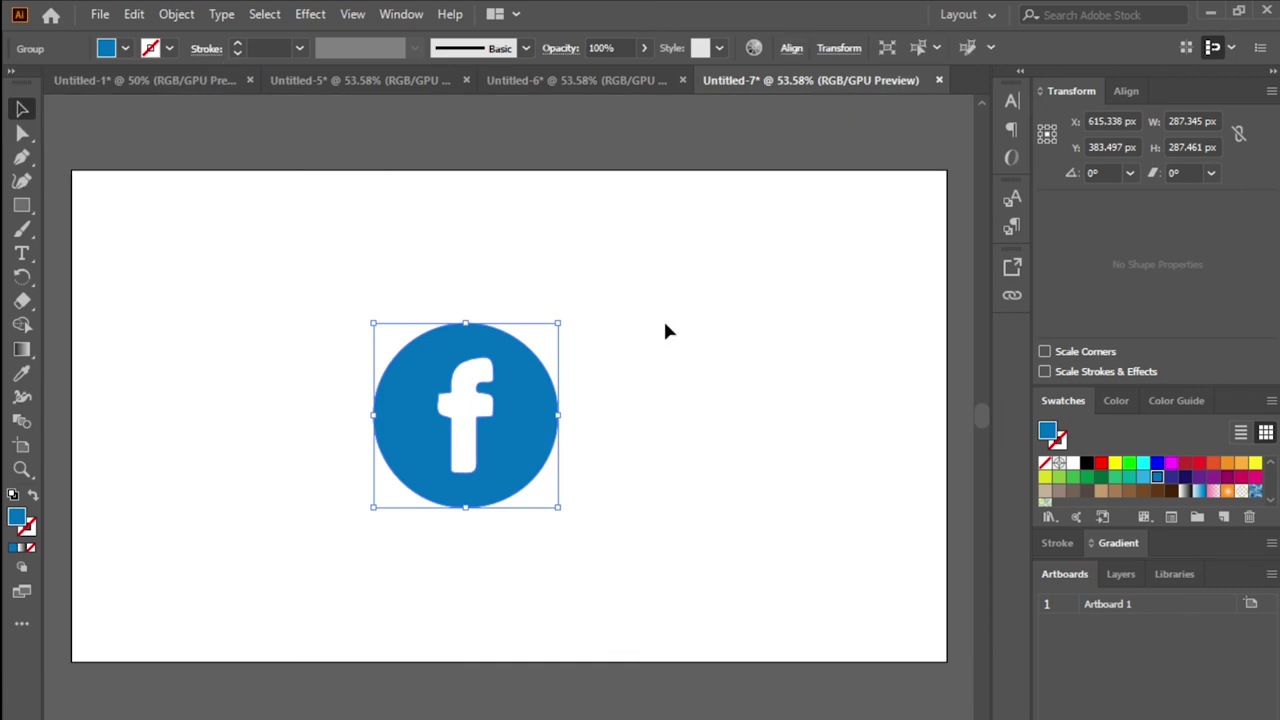
left_click(706, 437)
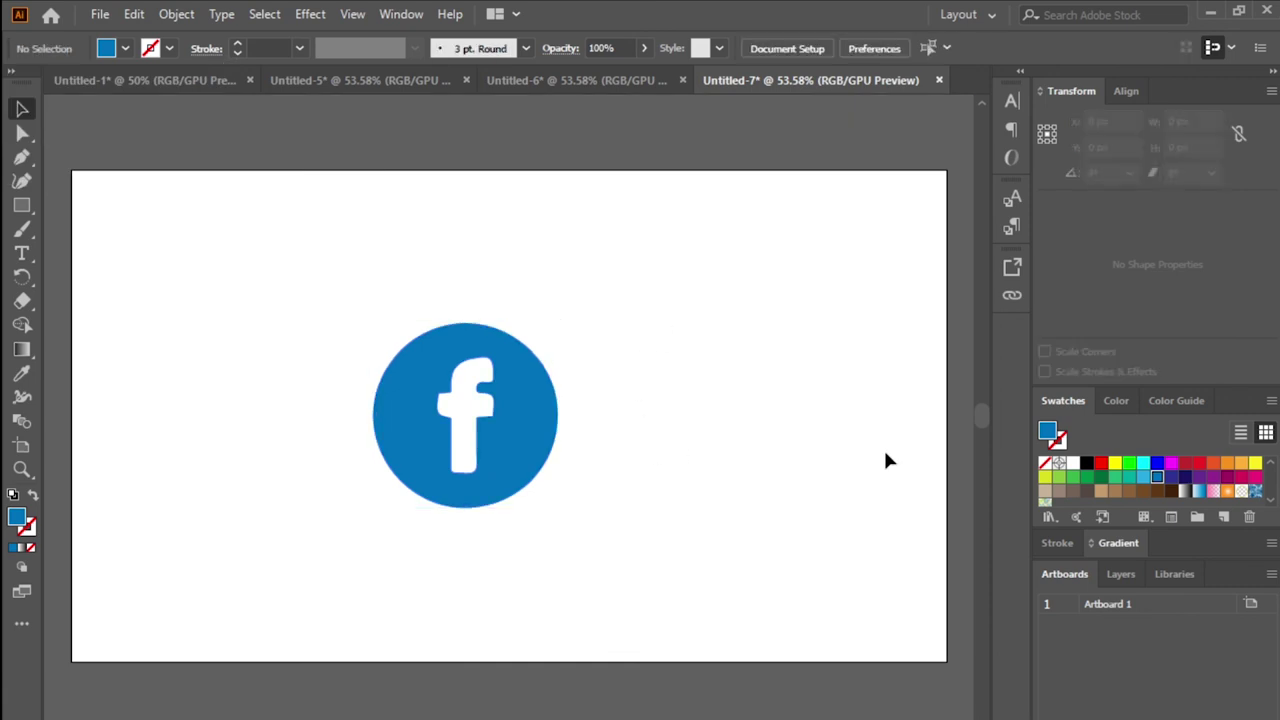
left_click(514, 403)
left_click_drag(535, 418, 631, 417)
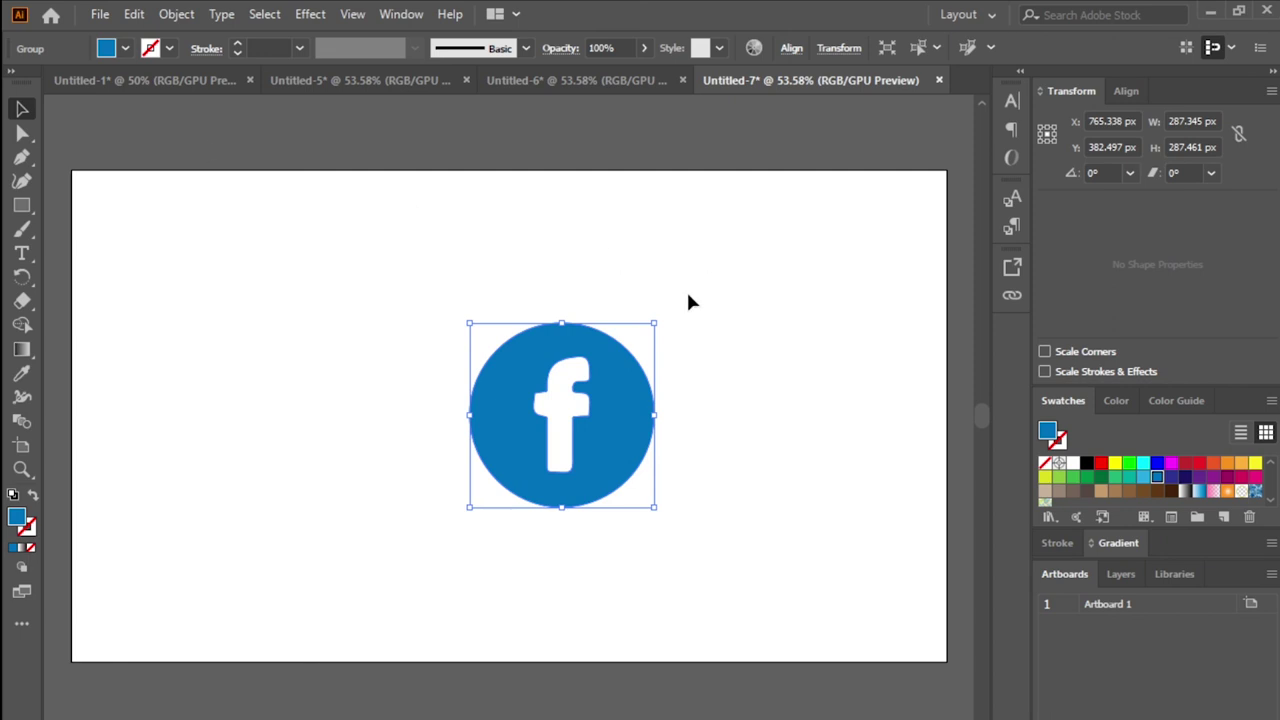
Step: Bring up the Export As dialog to save the blue Facebook icon as PNG
left_click(102, 15)
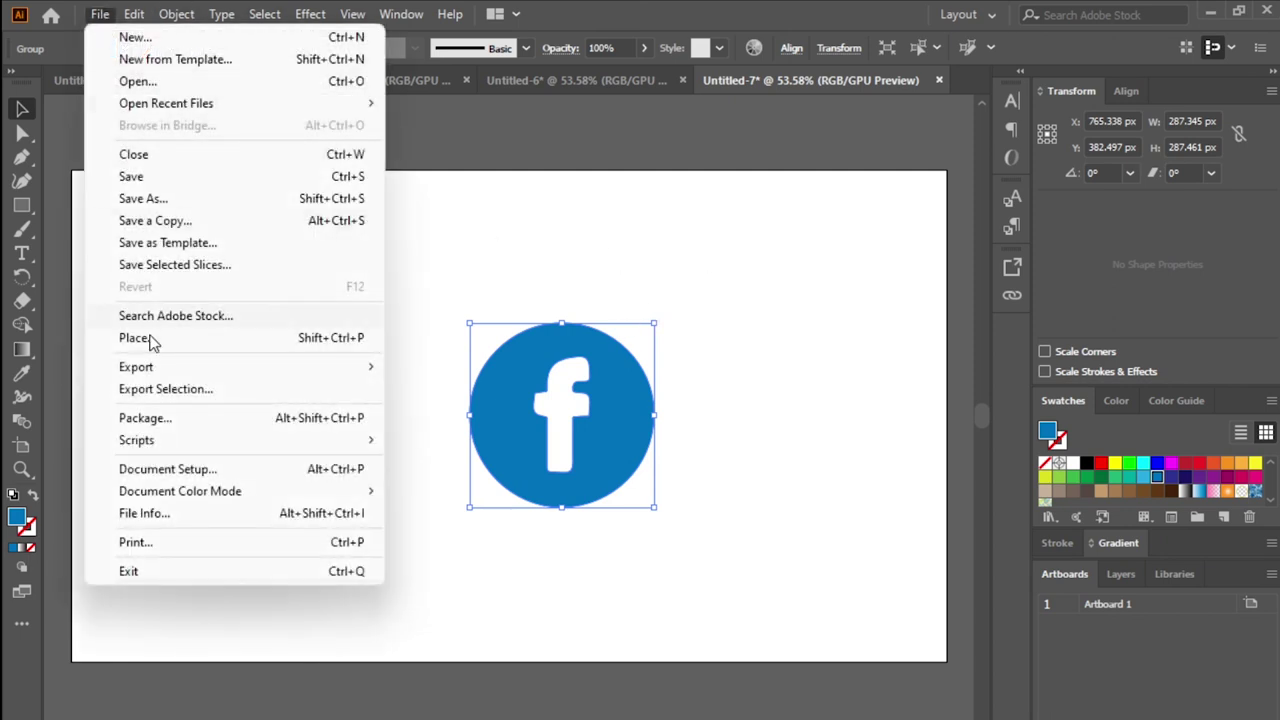
mouse_move(136, 367)
left_click(431, 383)
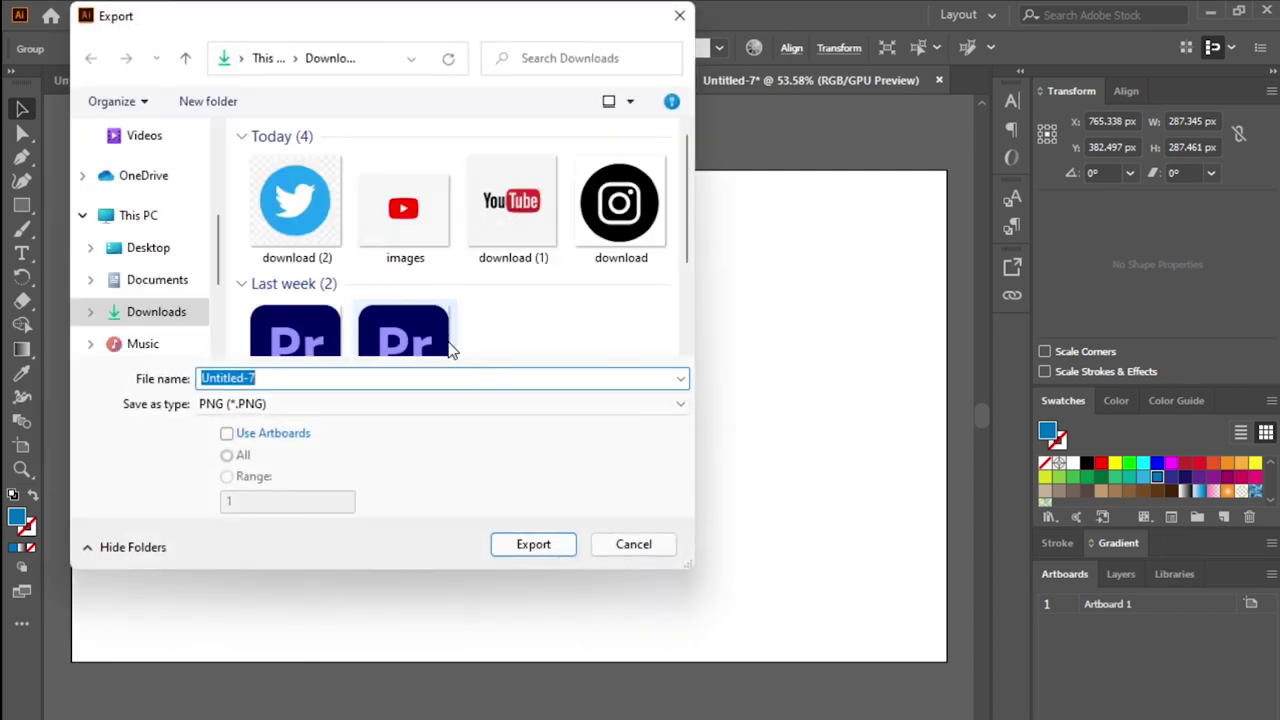